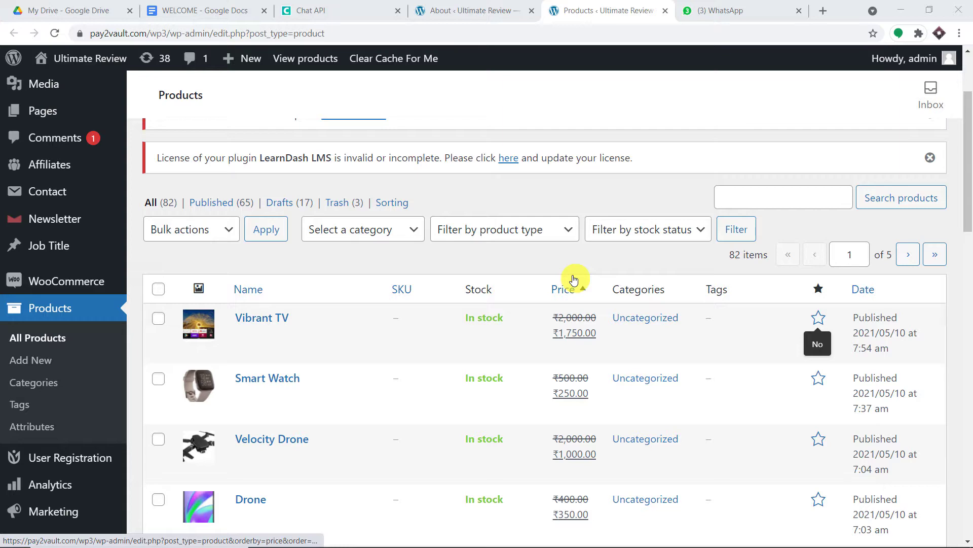
# - Browse the WooCommerce All Products list down to the Smart Watch product
pyautogui.scroll(-3, 400, 282)
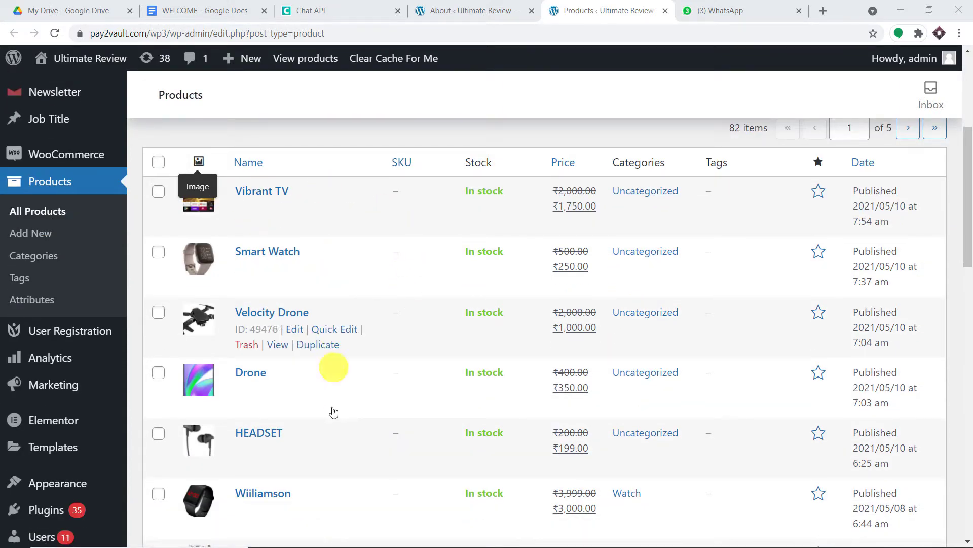
pyautogui.moveTo(336, 465)
pyautogui.moveTo(303, 278)
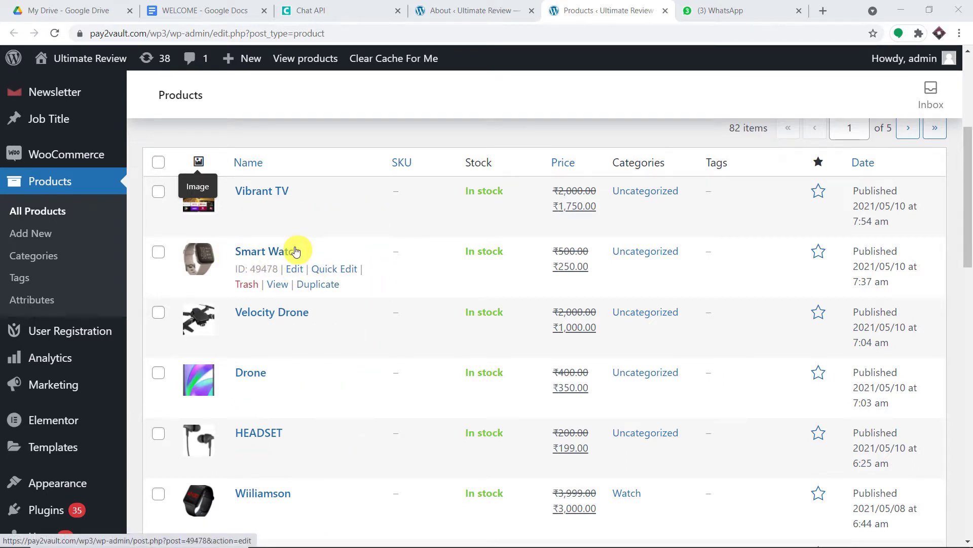
# - Open the Smart Watch product page in a new tab and add it to the cart
pyautogui.rightClick(280, 285)
pyautogui.click(297, 299)
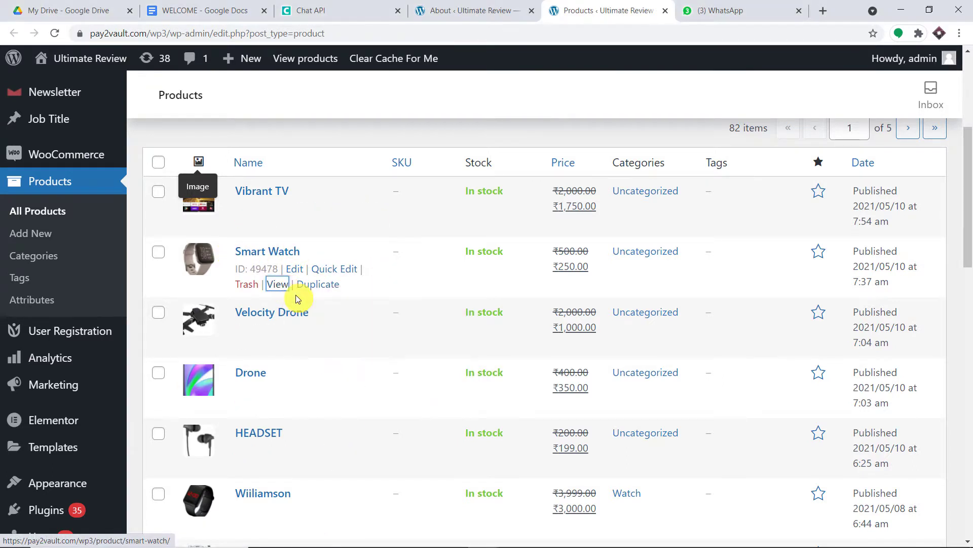
pyautogui.click(617, 6)
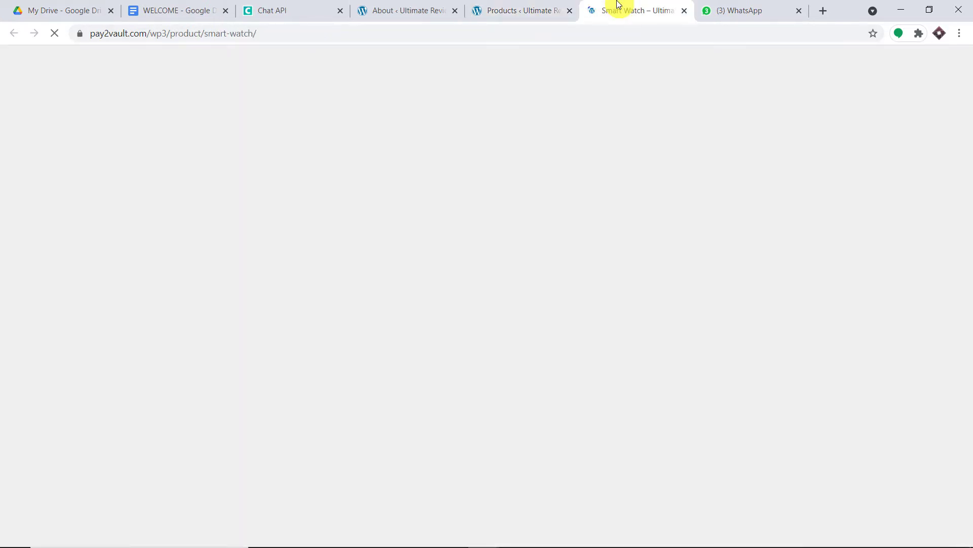
pyautogui.scroll(-3, 548, 284)
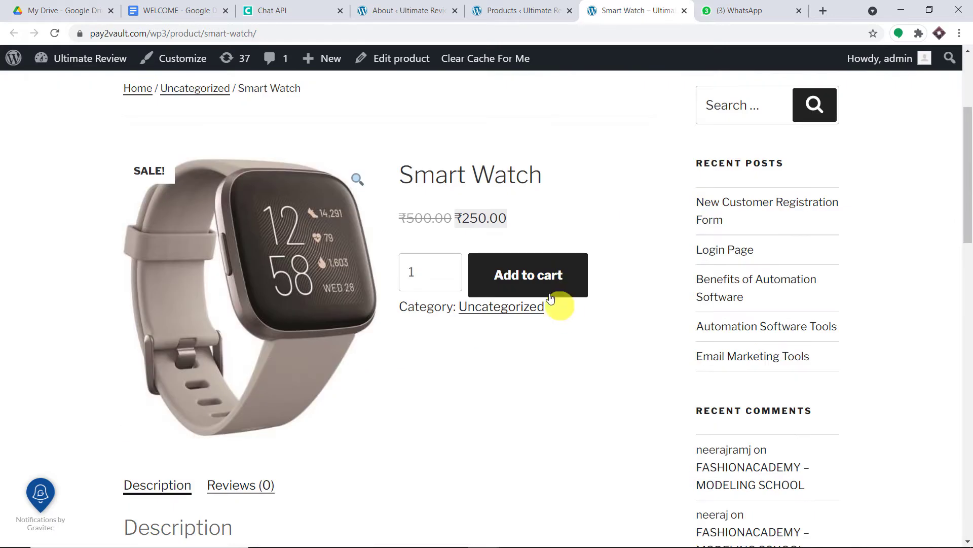
pyautogui.click(532, 274)
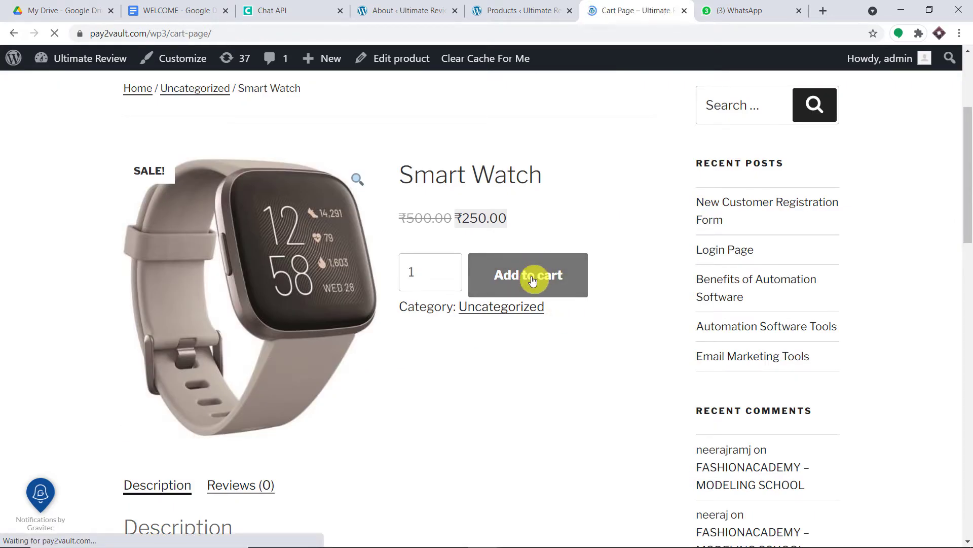
# - Check out and place the ₹250.00 cash-on-delivery order for the Smart Watch
pyautogui.scroll(-6, 612, 293)
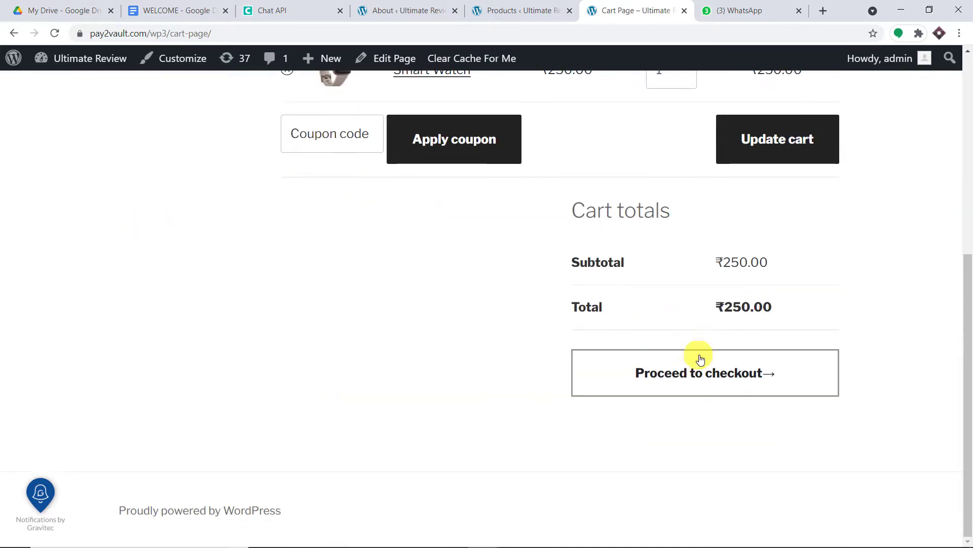
pyautogui.click(718, 372)
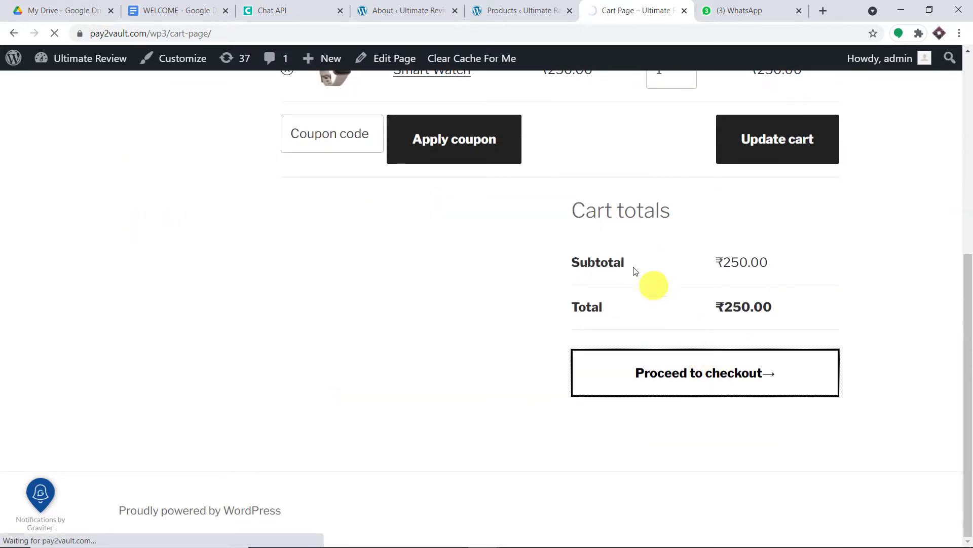
pyautogui.scroll(-4, 565, 242)
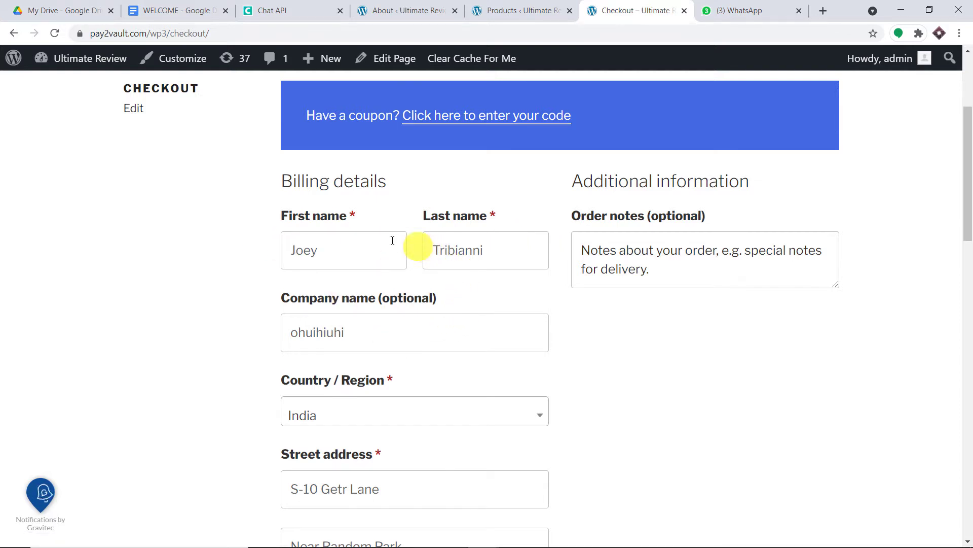
pyautogui.scroll(-4, 519, 261)
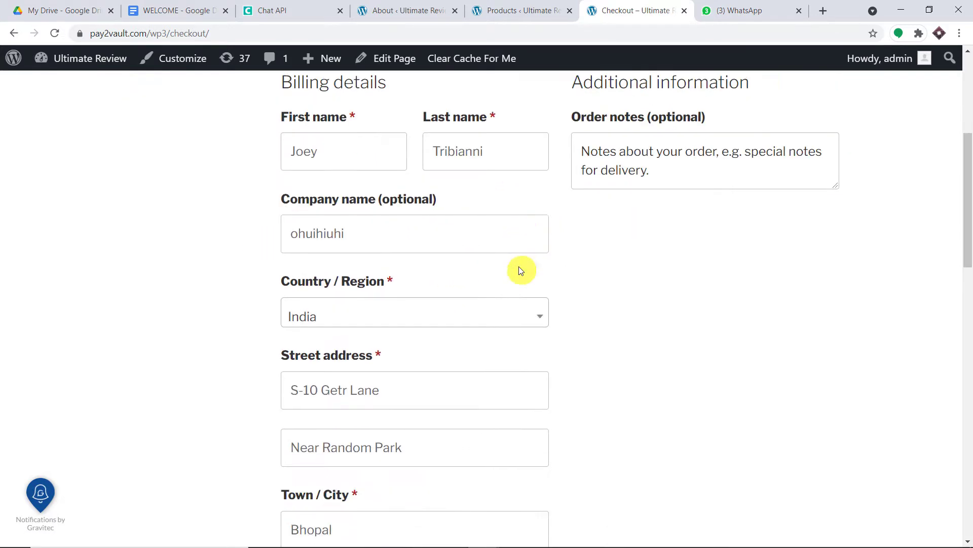
pyautogui.scroll(-3, 477, 233)
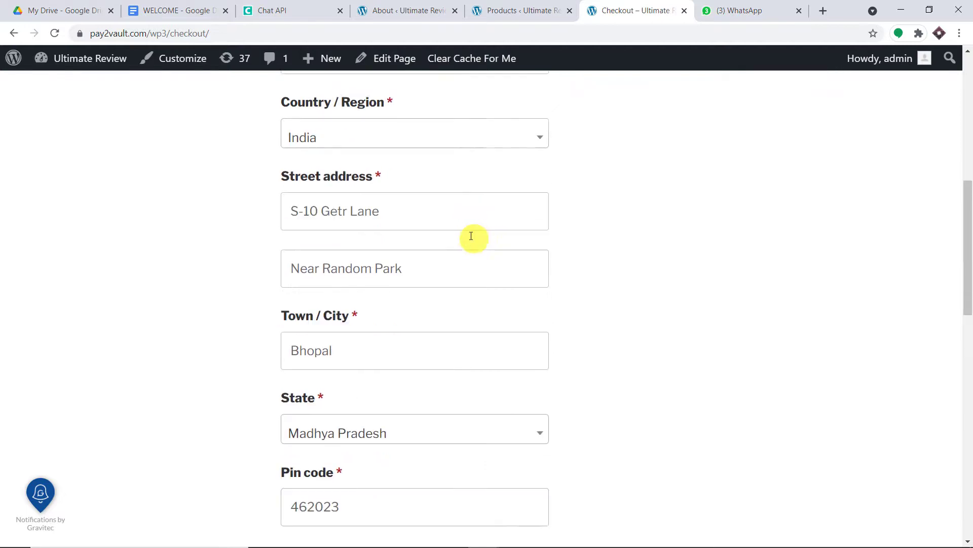
pyautogui.scroll(-2, 334, 315)
pyautogui.scroll(-2, 330, 321)
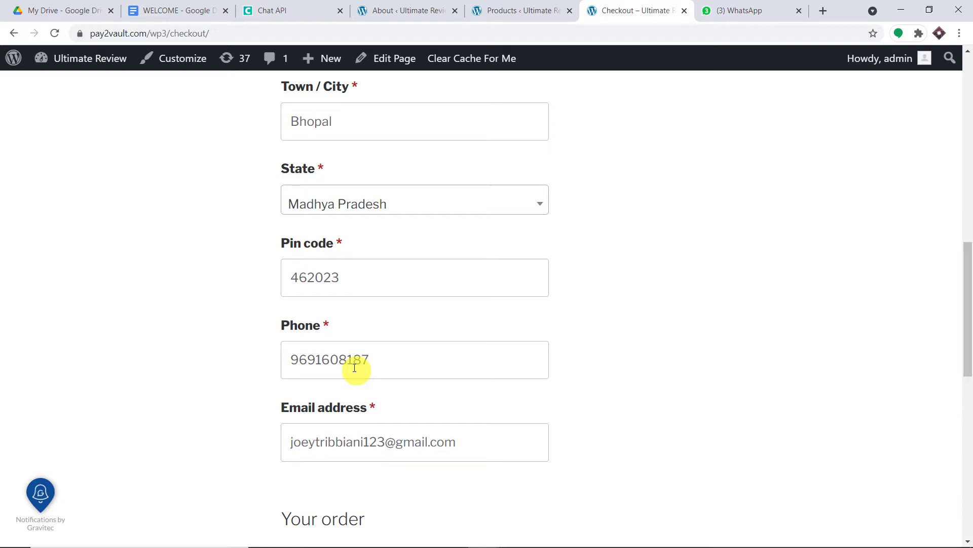
pyautogui.scroll(-5, 355, 367)
pyautogui.scroll(-6, 365, 363)
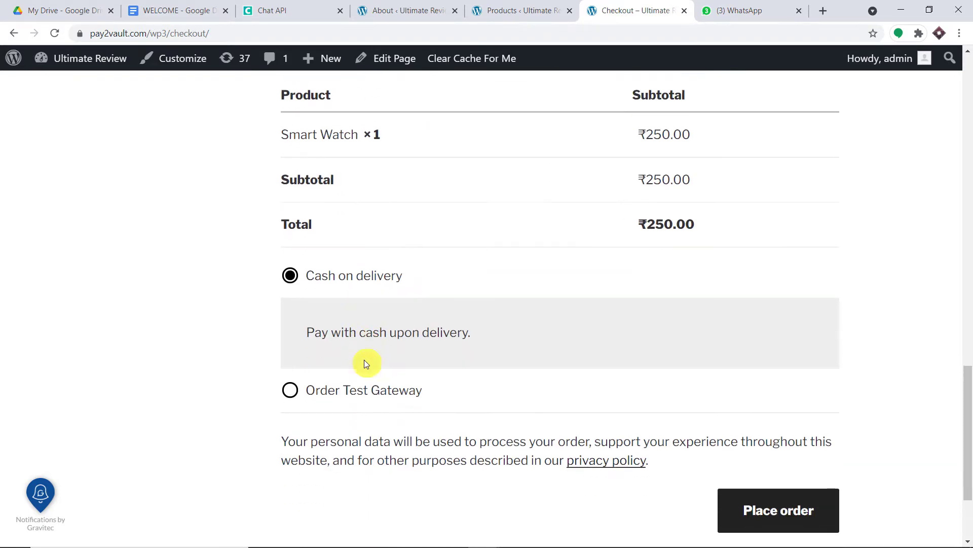
pyautogui.click(786, 406)
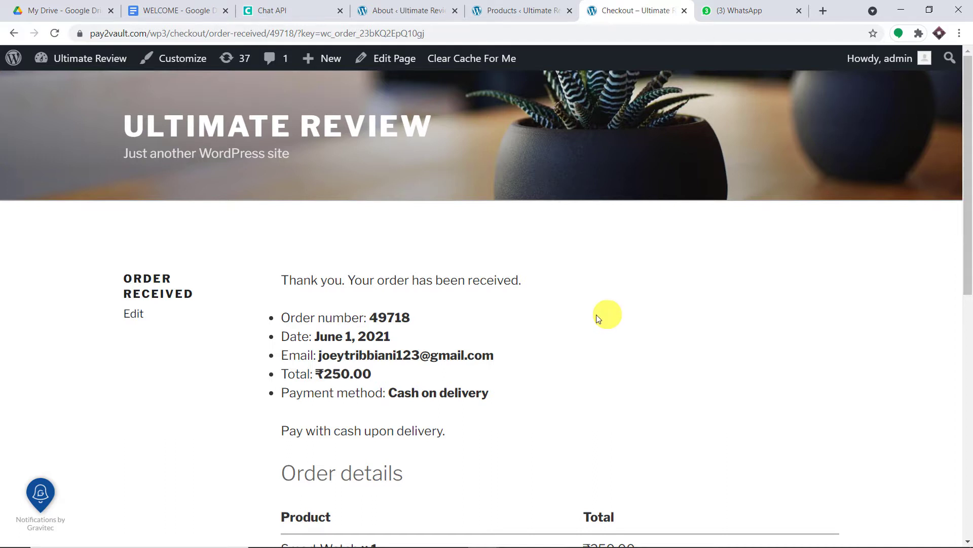
# - Review the WELCOME Google Doc from its Pay2vault title page down to the terms and conditions
pyautogui.click(137, 11)
pyautogui.scroll(5, 431, 259)
pyautogui.scroll(15, 446, 270)
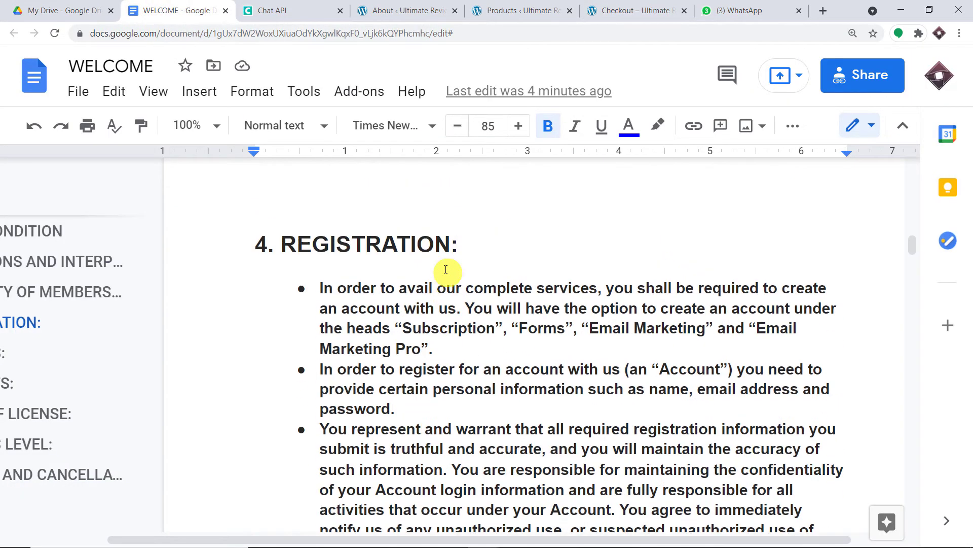
pyautogui.scroll(1, 445, 270)
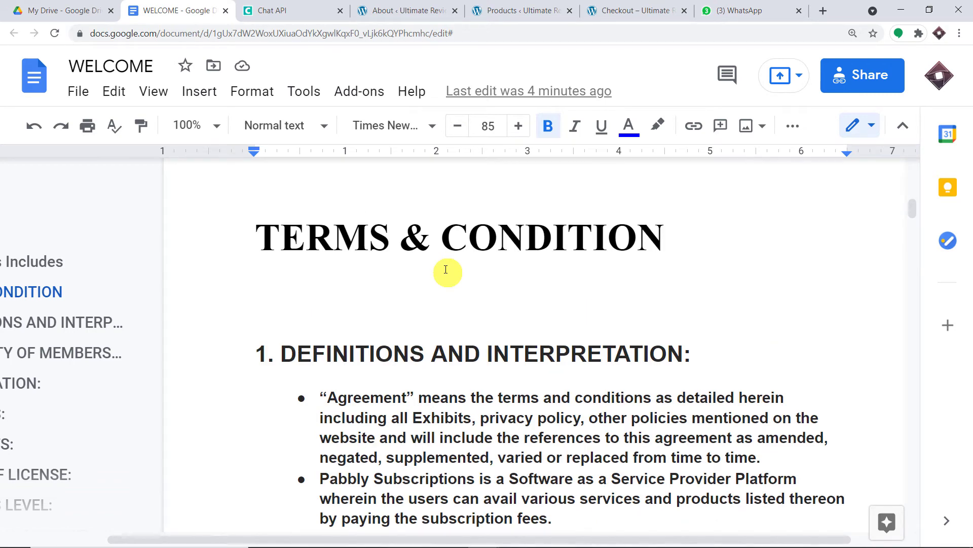
pyautogui.scroll(10, 446, 270)
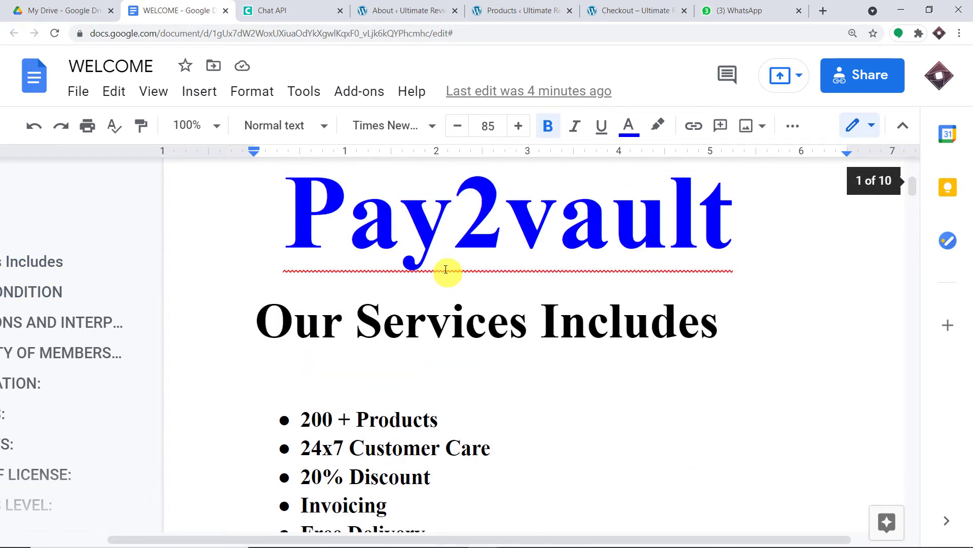
pyautogui.scroll(8, 445, 269)
pyautogui.click(404, 15)
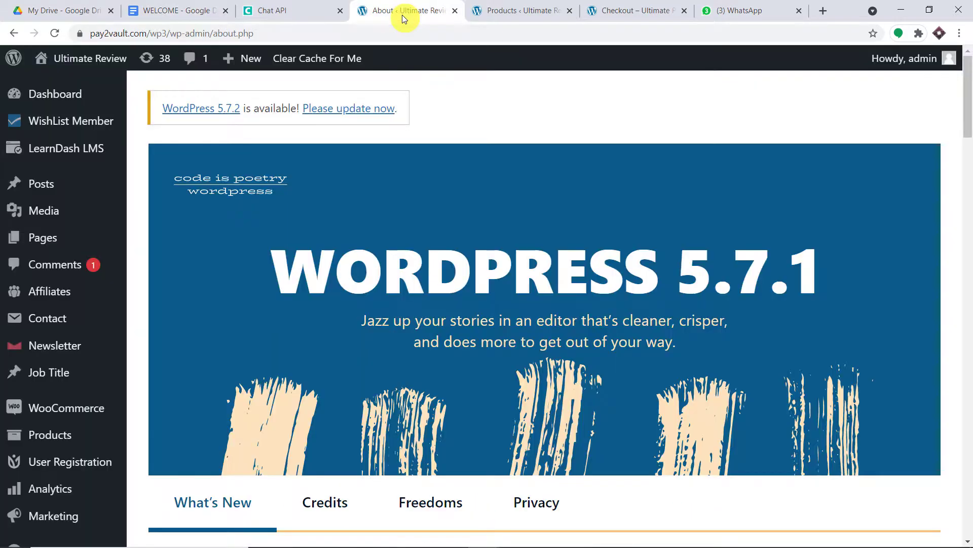
pyautogui.click(170, 11)
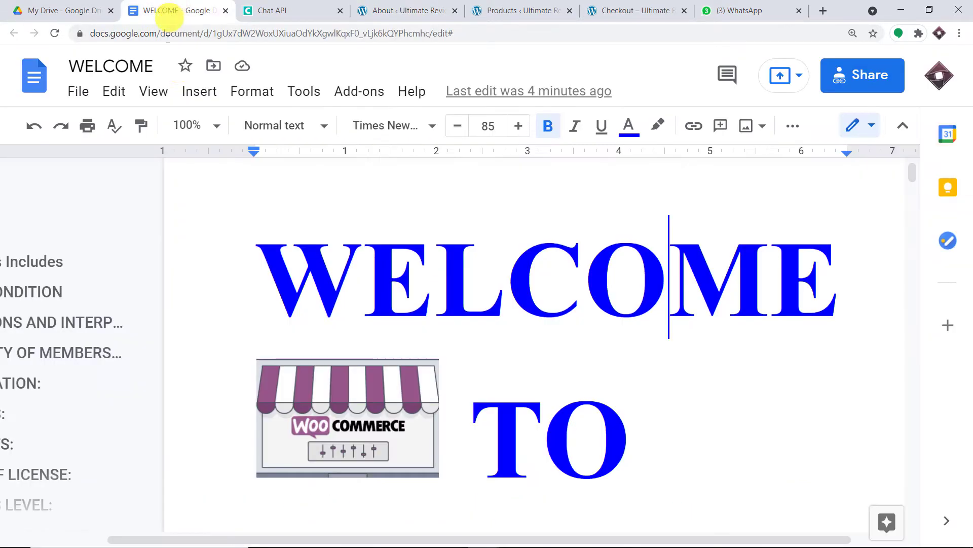
pyautogui.scroll(-15, 592, 299)
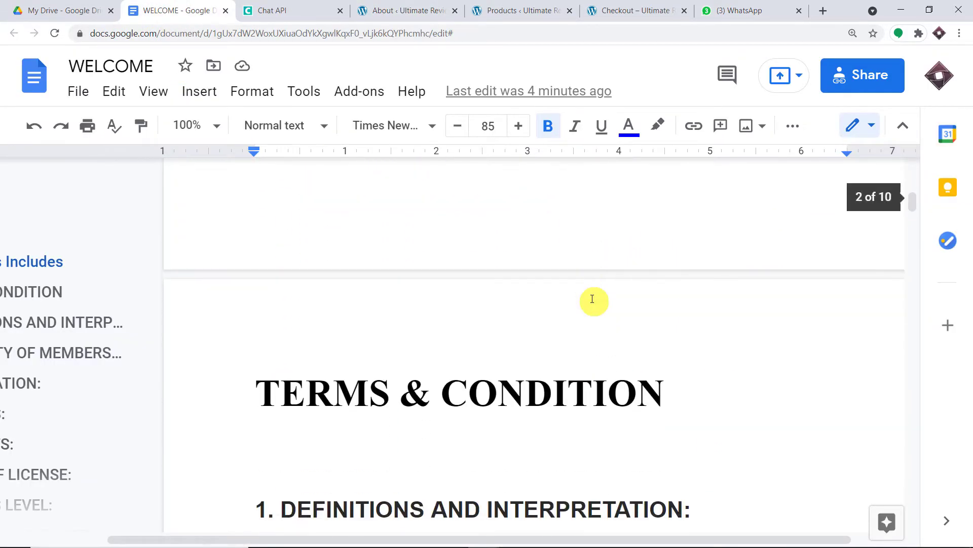
pyautogui.scroll(-4, 593, 299)
pyautogui.scroll(-6, 592, 299)
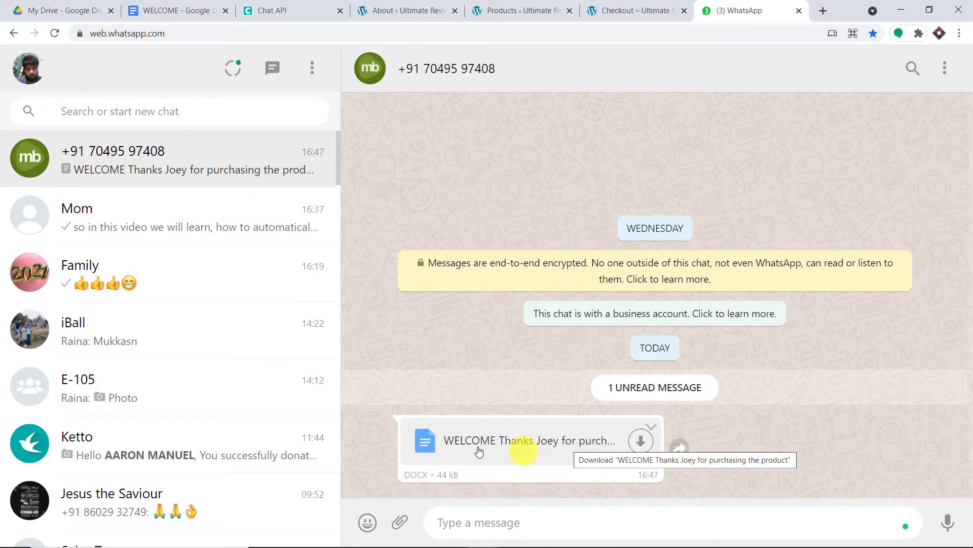
# - Download the WELCOME DOCX from the WhatsApp chat and open it in Word
pyautogui.click(565, 446)
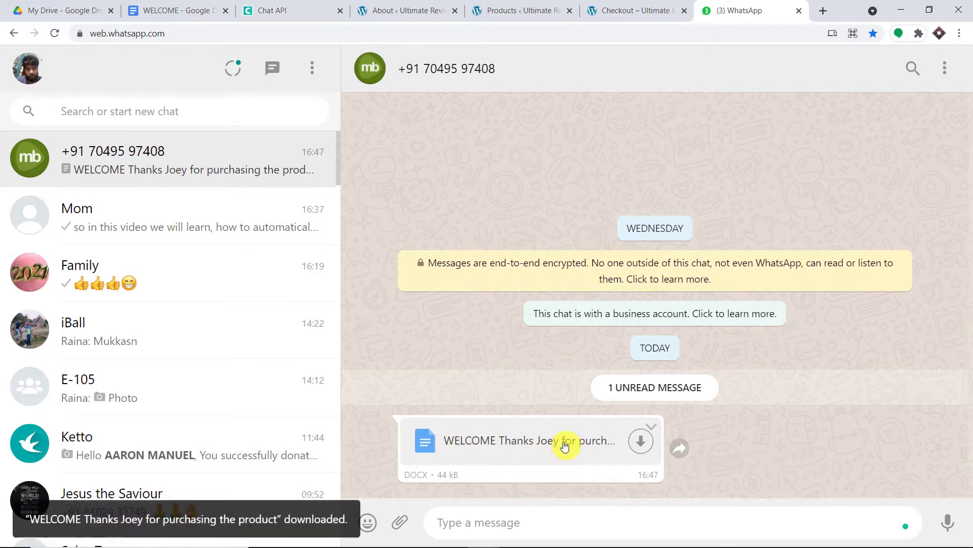
pyautogui.click(51, 530)
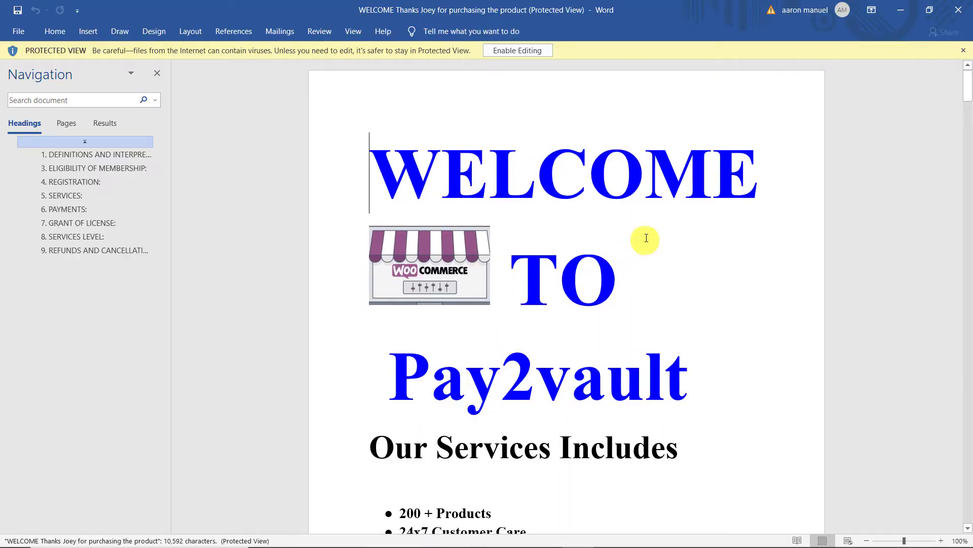
# - Scroll through the 10-page WELCOME document in Protected View, then minimize Word
pyautogui.scroll(-1, 649, 284)
pyautogui.scroll(-2, 517, 330)
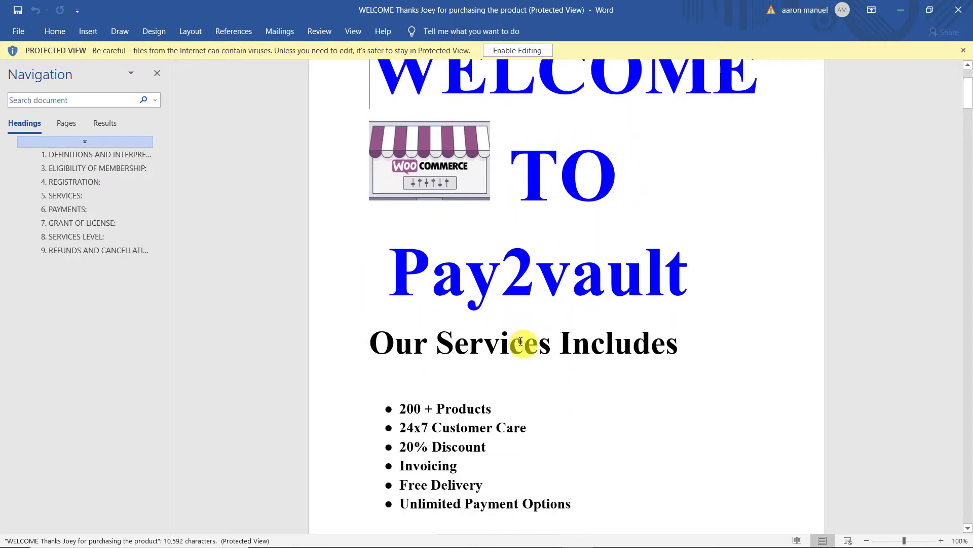
pyautogui.scroll(-10, 521, 341)
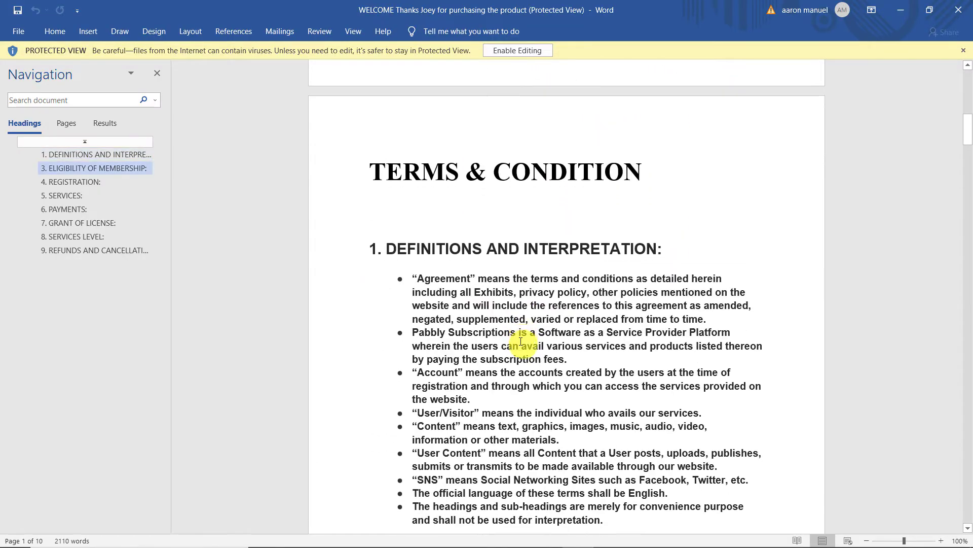
pyautogui.scroll(-15, 521, 340)
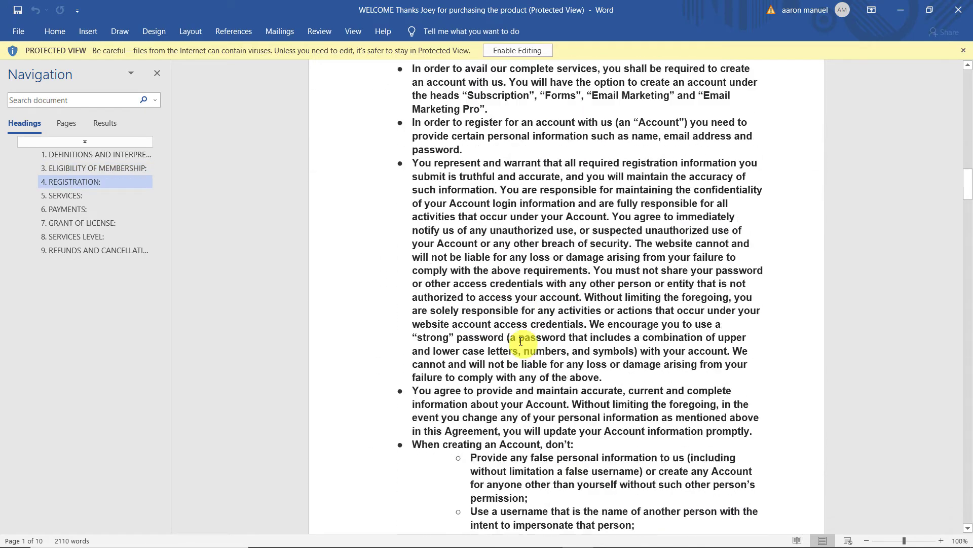
pyautogui.scroll(-8, 521, 341)
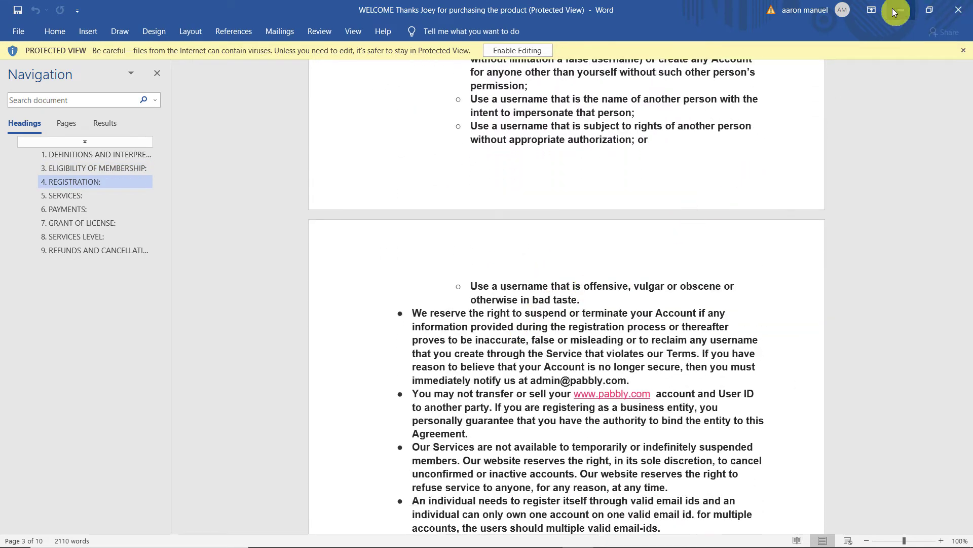
pyautogui.click(900, 9)
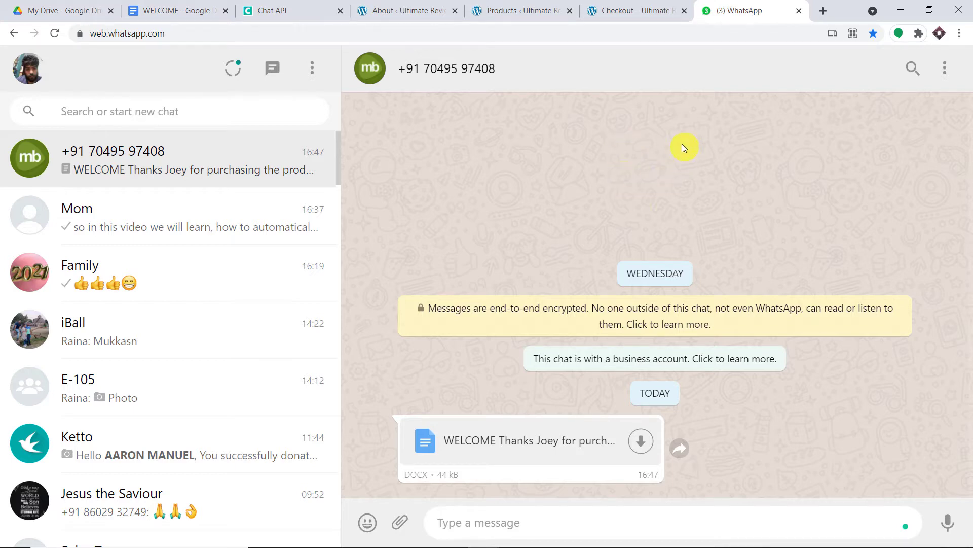
# - Revisit the order-received confirmation, then start a new blank browser tab
pyautogui.click(634, 5)
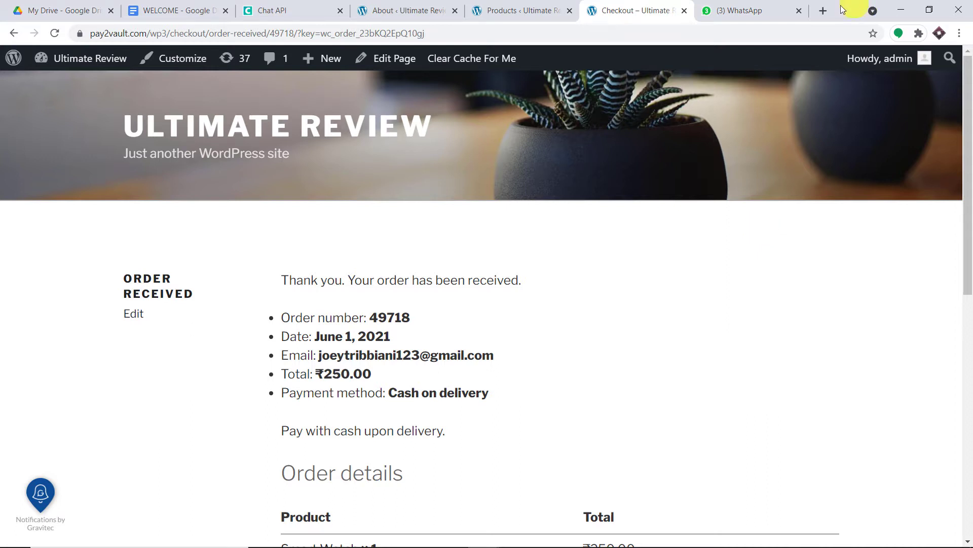
pyautogui.click(824, 10)
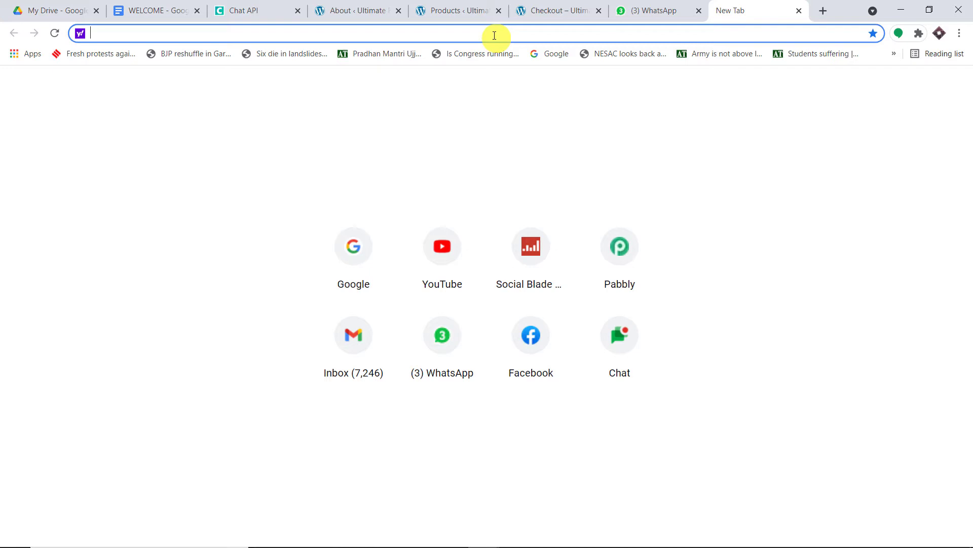
# - Go to pabbly.com, sign in, and launch Pabbly Connect from the All Apps page
pyautogui.write('p')
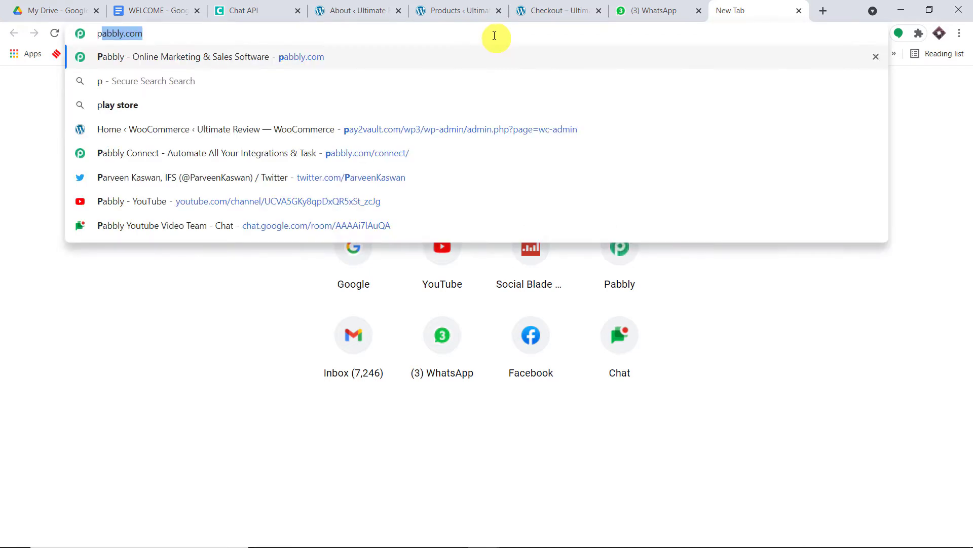
pyautogui.press('Return')
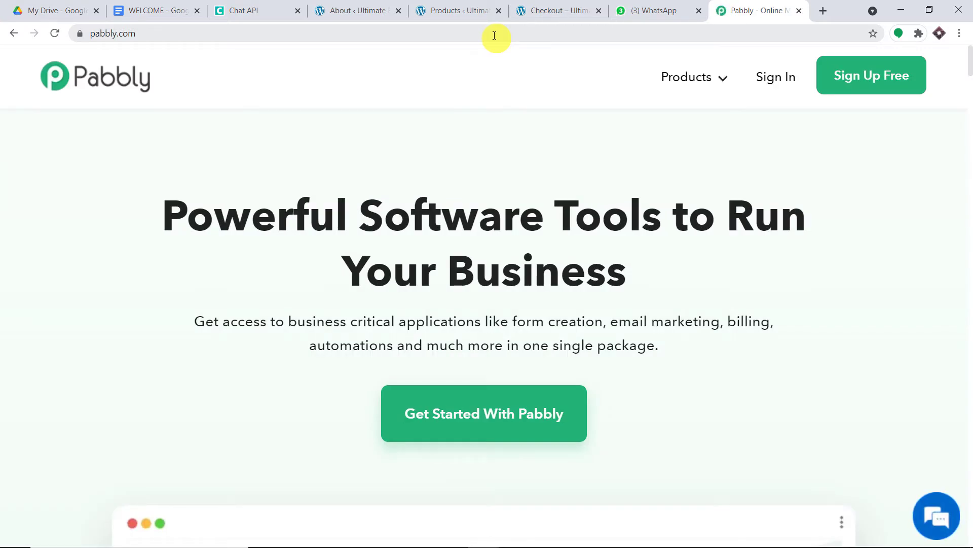
pyautogui.click(769, 74)
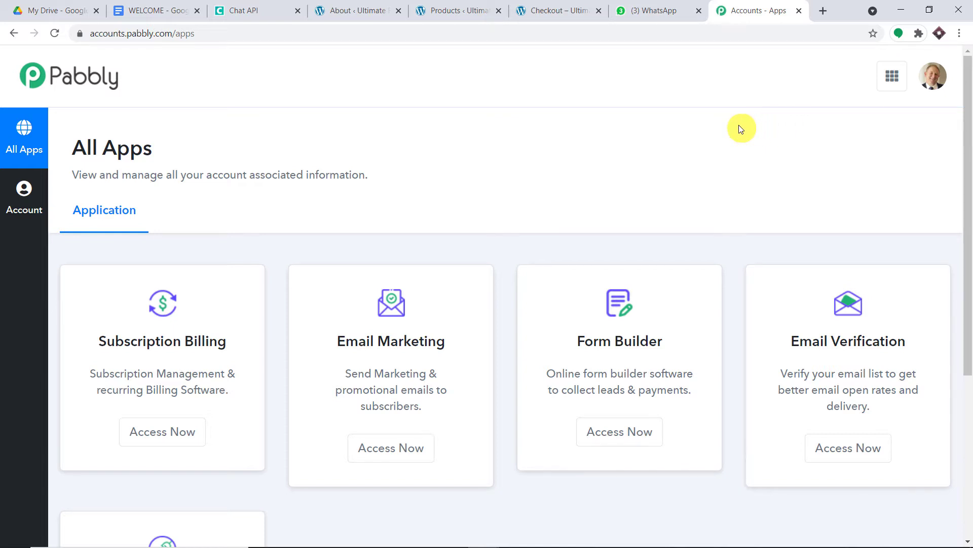
pyautogui.scroll(-5, 723, 149)
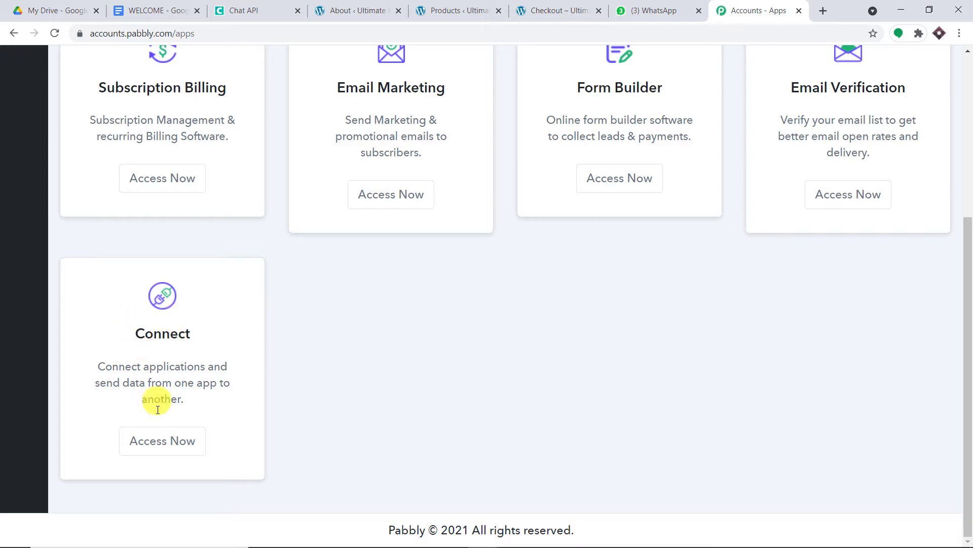
pyautogui.click(161, 439)
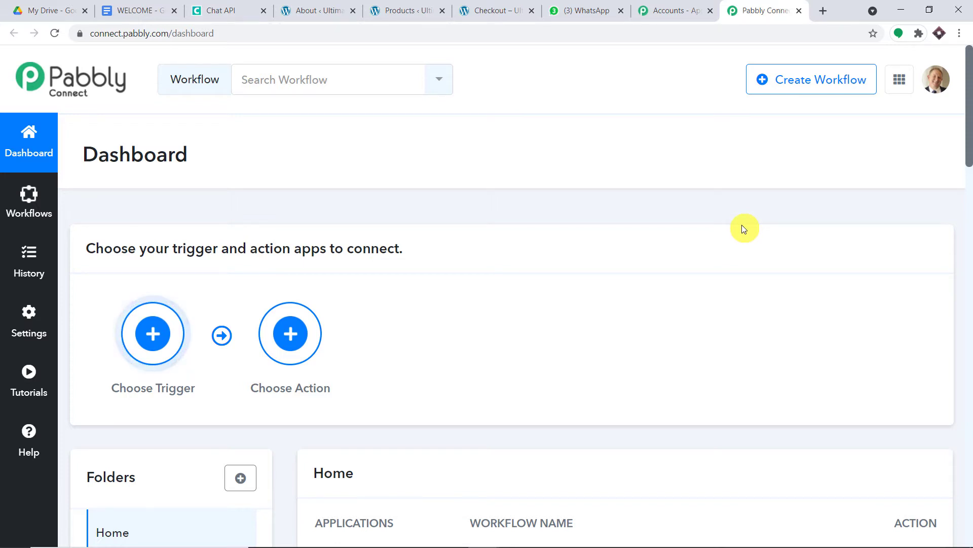
# - Create a workflow named 'WooCommerce to Google Drive To WhatsApp (order)', correcting the WooComerce typo
pyautogui.click(825, 85)
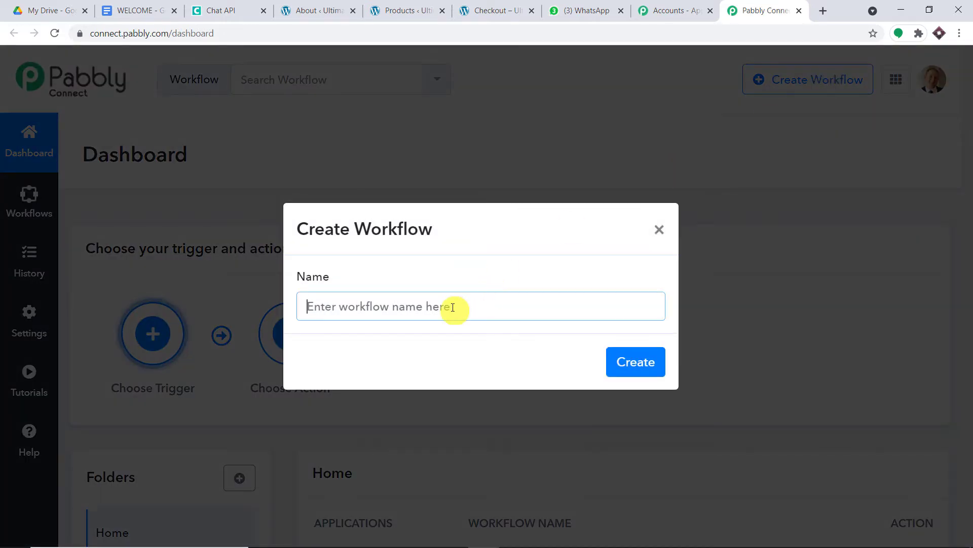
pyautogui.click(453, 308)
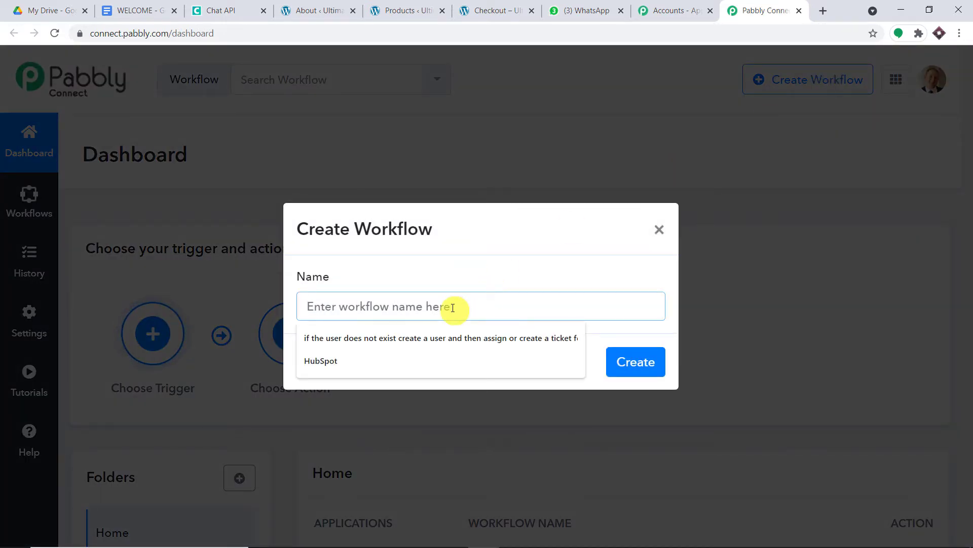
pyautogui.write('Woo')
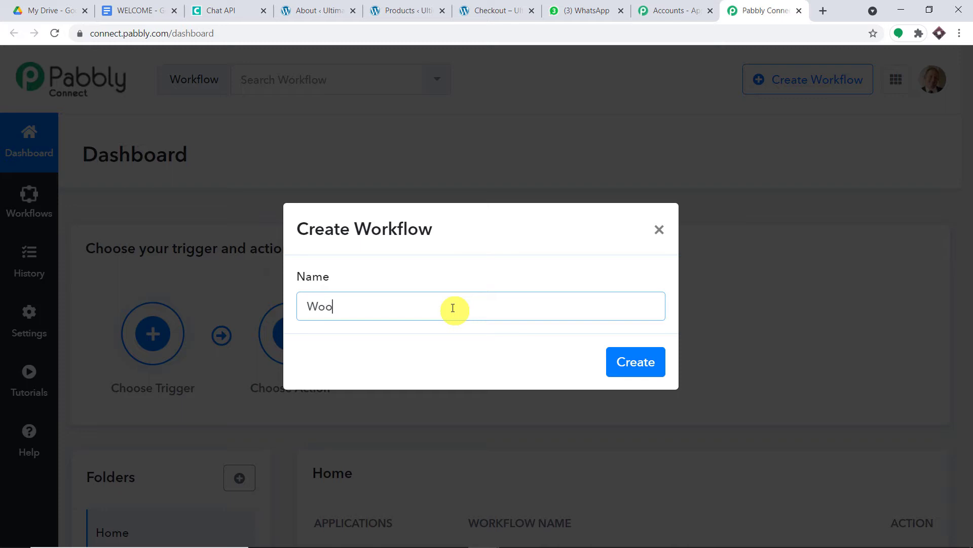
pyautogui.write('Comerce ')
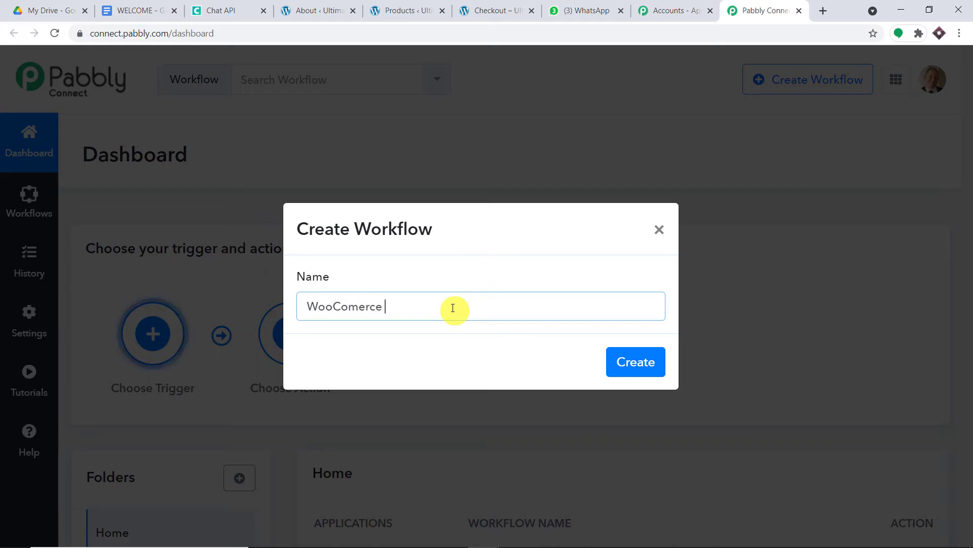
pyautogui.write('to Google ')
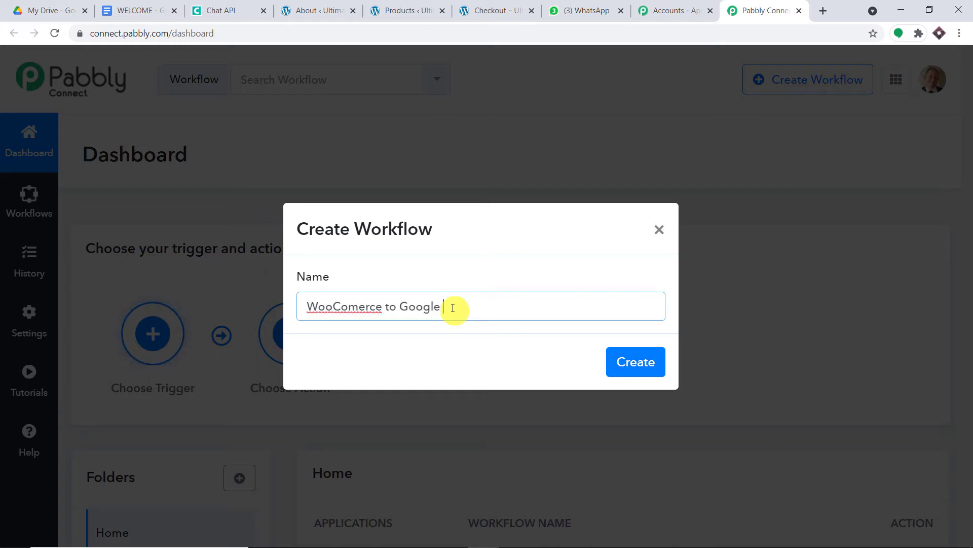
pyautogui.write('Driv')
pyautogui.write('e To Wh')
pyautogui.write('ats')
pyautogui.write('App)')
pyautogui.write('(')
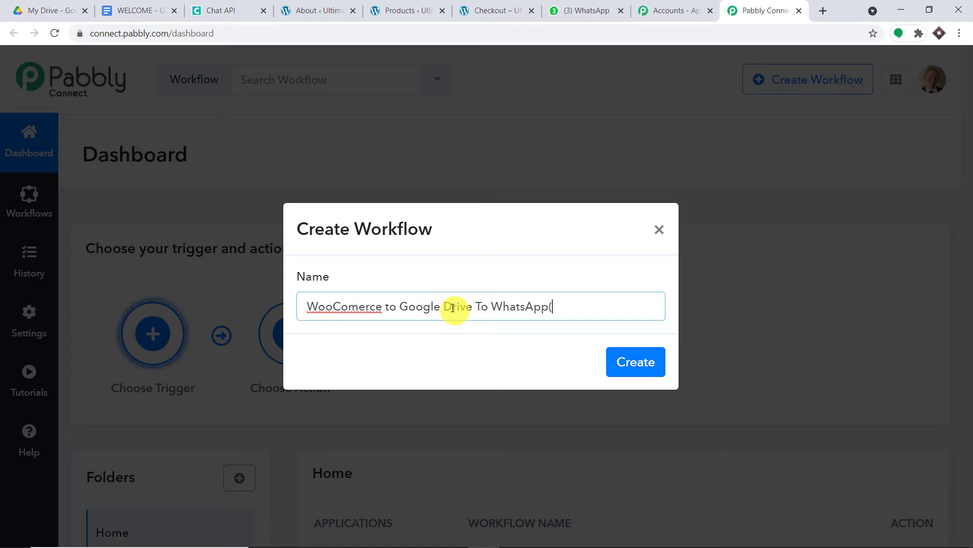
pyautogui.write('order)')
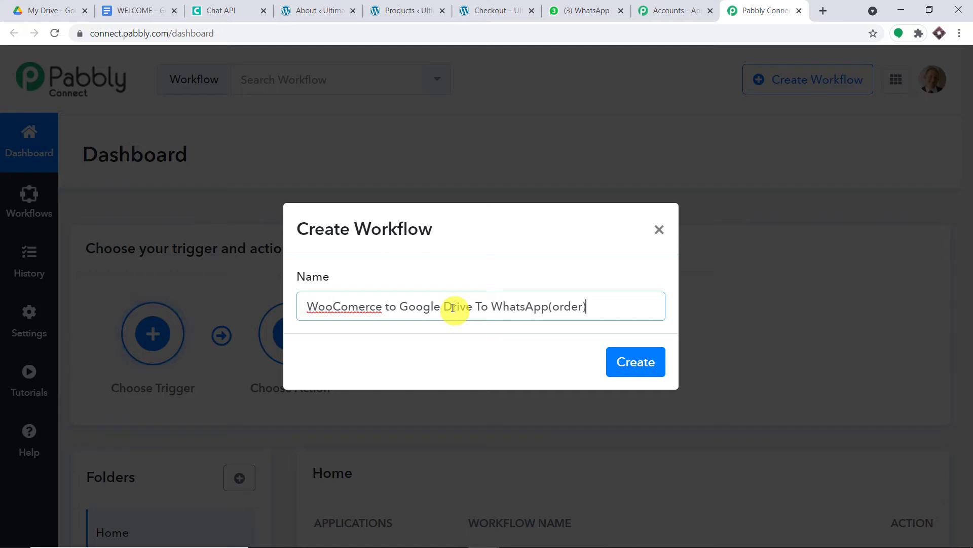
pyautogui.click(548, 306)
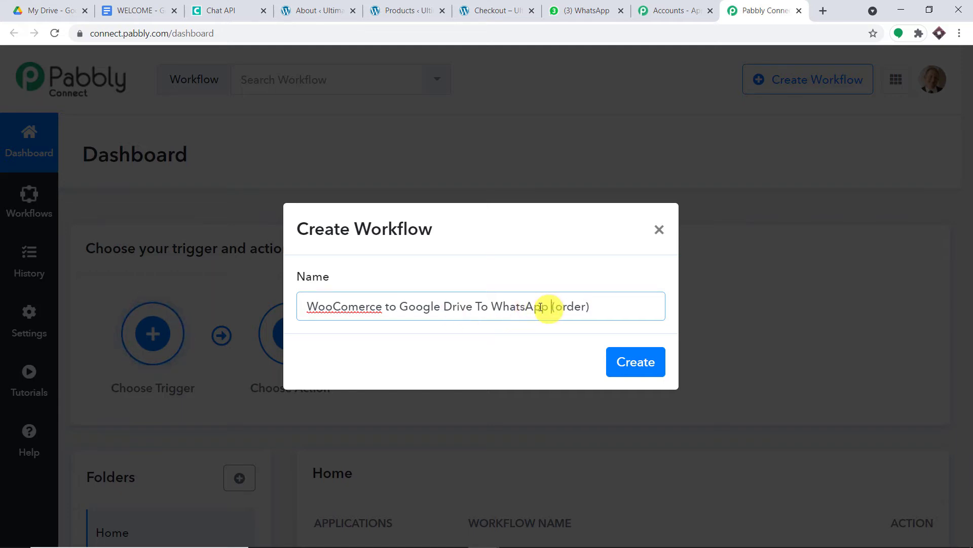
pyautogui.click(361, 306)
pyautogui.write('m')
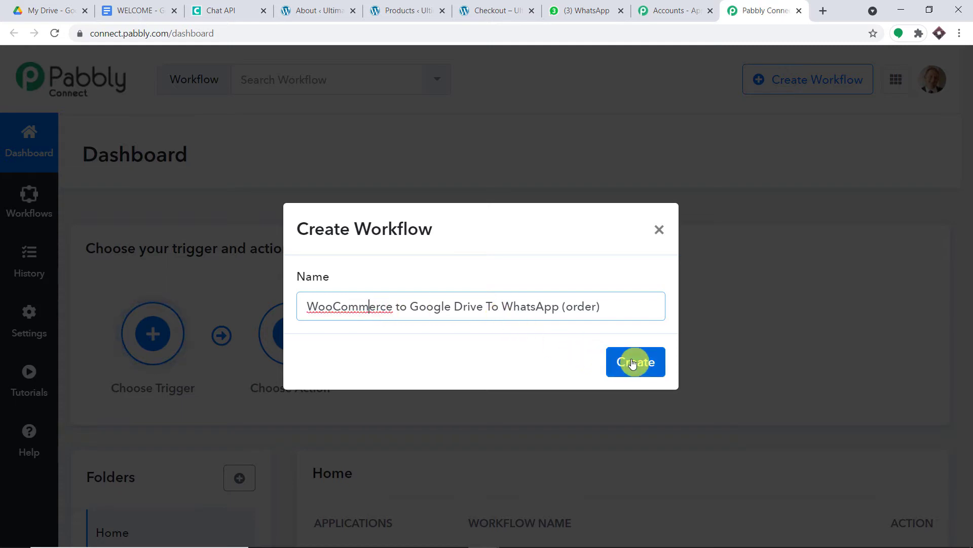
pyautogui.click(632, 362)
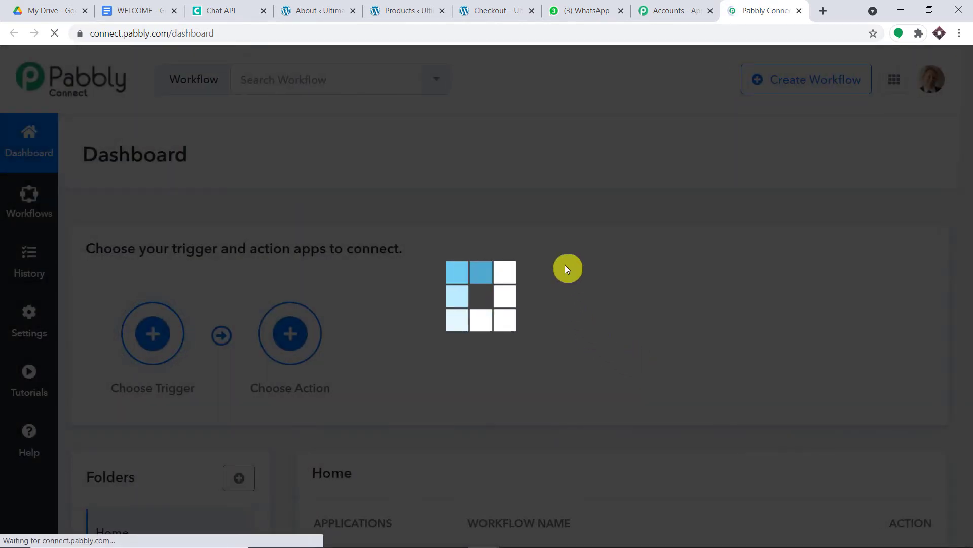
pyautogui.scroll(-1, 564, 265)
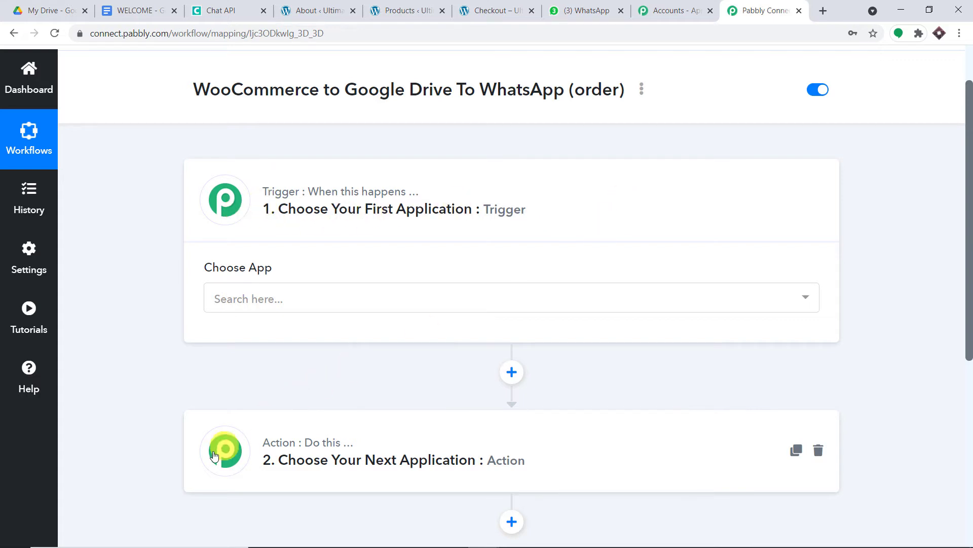
# - Search 'wooc' and choose WooCommerce as the workflow's trigger app
pyautogui.click(435, 297)
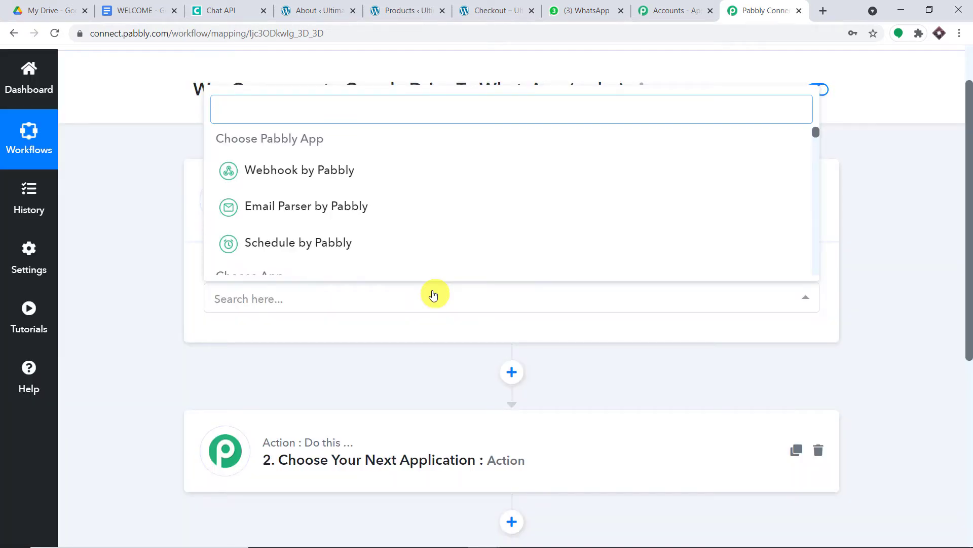
pyautogui.write('wooc')
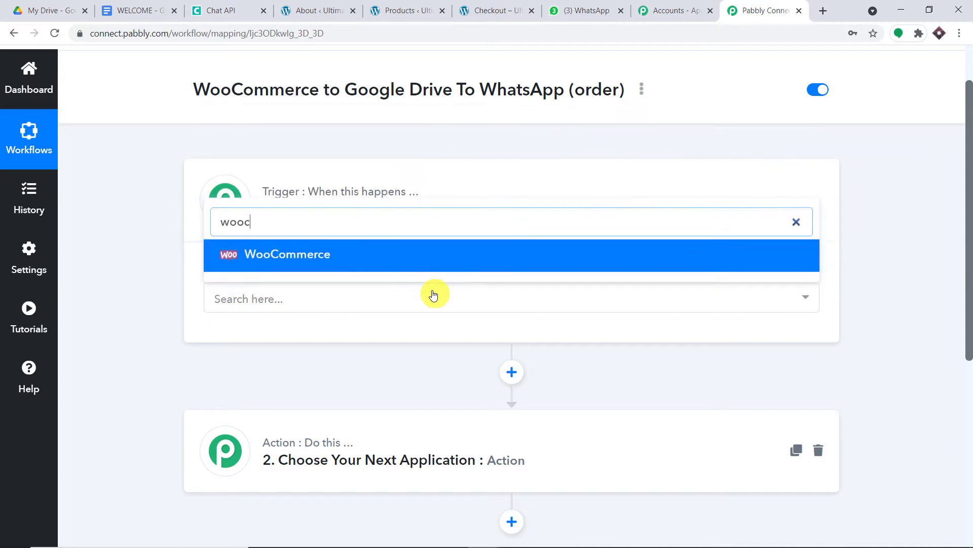
pyautogui.click(348, 256)
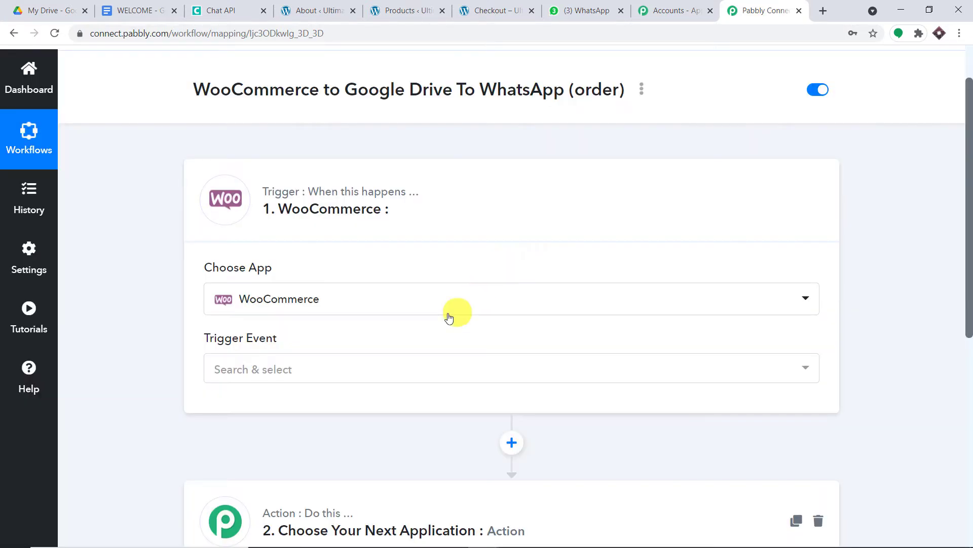
pyautogui.scroll(-2, 449, 317)
# - Set the trigger event to New Order Created to generate the webhook URL
pyautogui.click(426, 242)
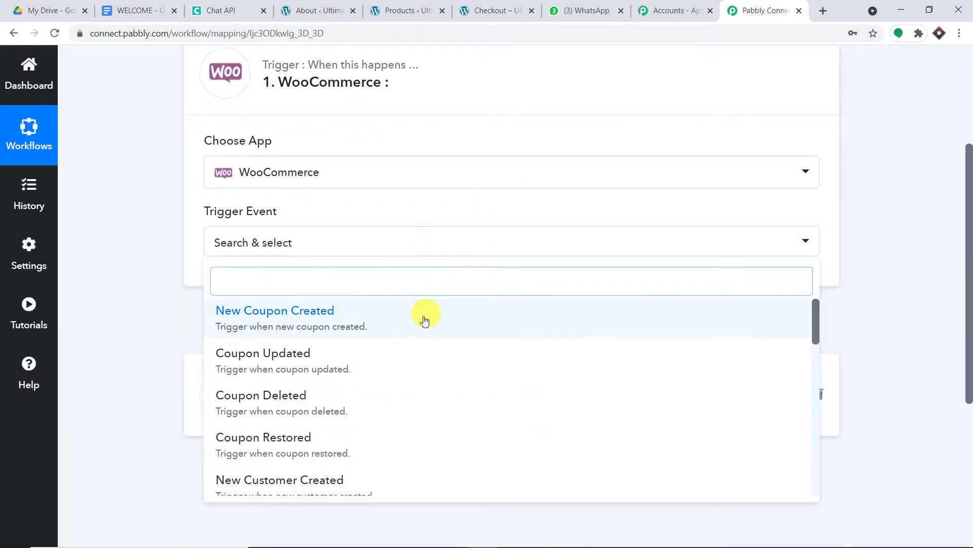
pyautogui.scroll(-1, 426, 315)
pyautogui.scroll(-7, 435, 345)
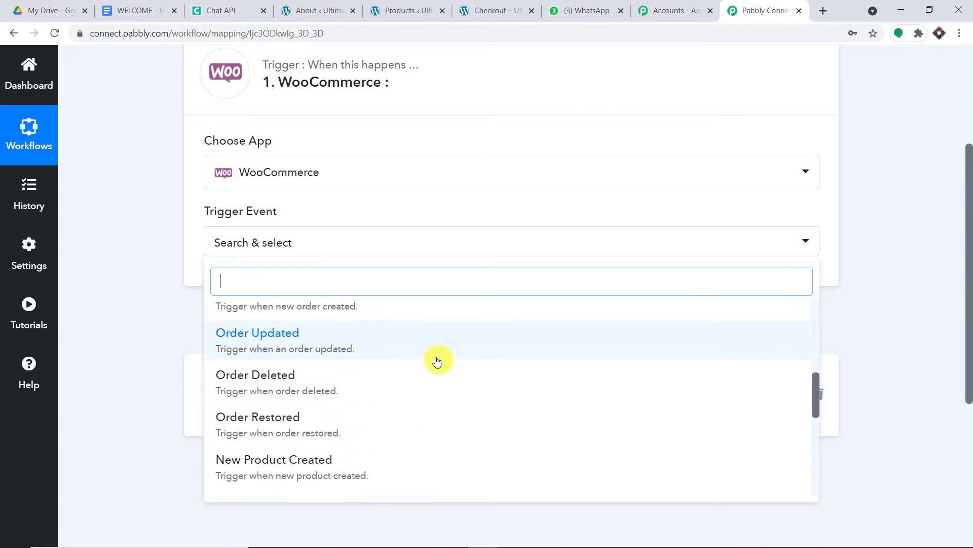
pyautogui.scroll(-5, 438, 365)
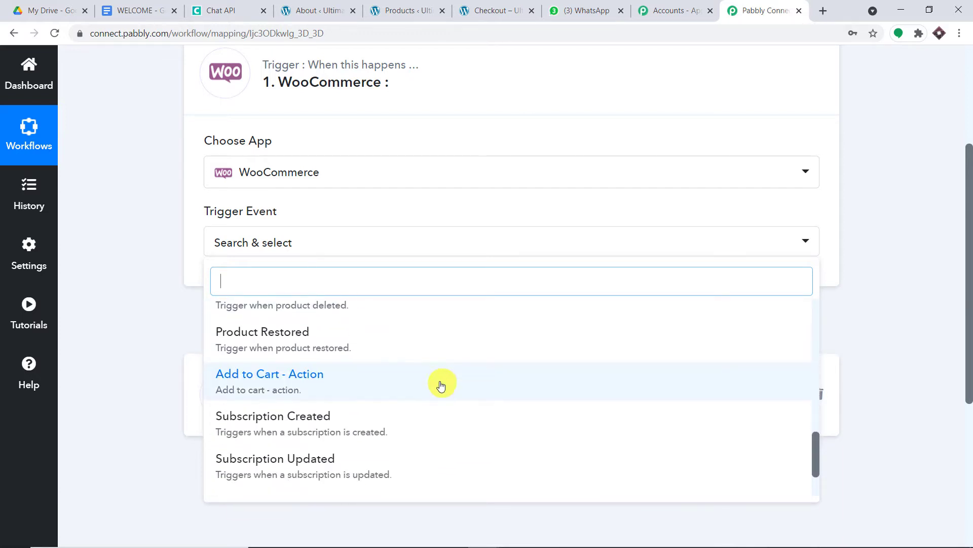
pyautogui.scroll(5, 440, 385)
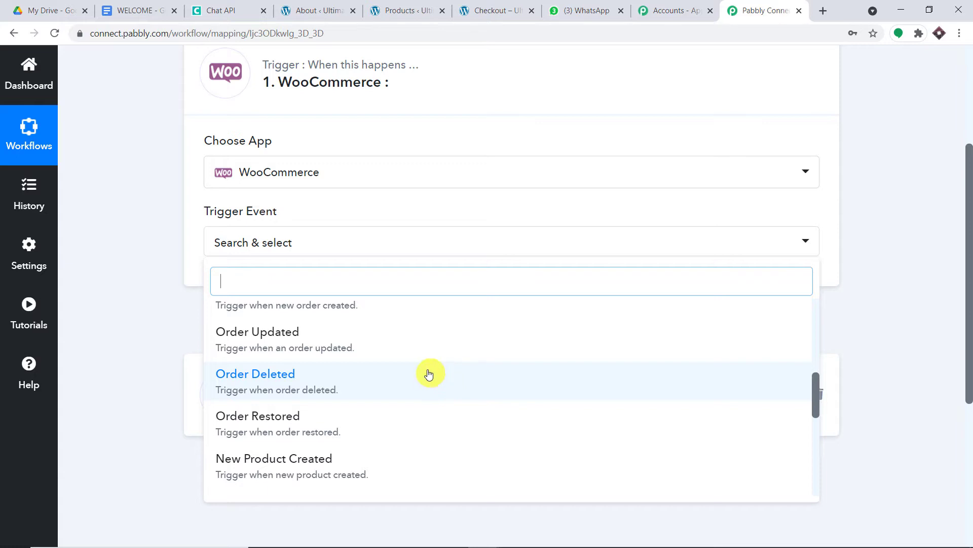
pyautogui.scroll(1, 426, 372)
pyautogui.scroll(1, 417, 375)
pyautogui.click(359, 420)
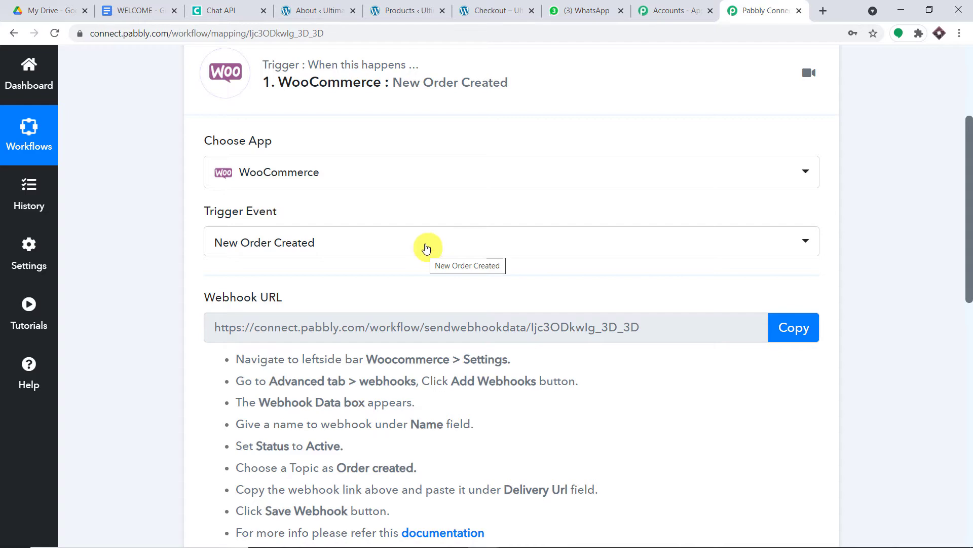
pyautogui.click(345, 10)
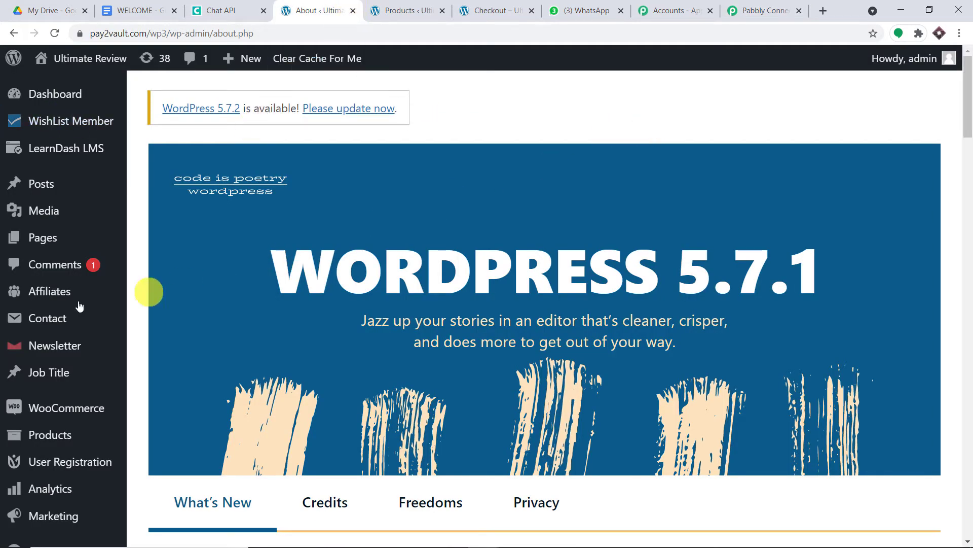
# - Open the WooCommerce Settings page in a new tab from the WordPress admin menu
pyautogui.scroll(-2, 71, 309)
pyautogui.moveTo(60, 285)
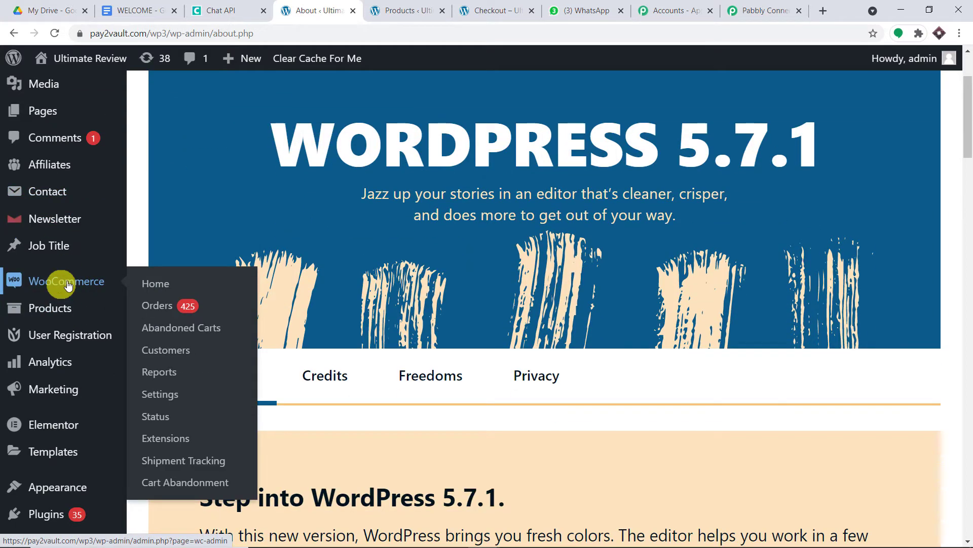
pyautogui.rightClick(163, 399)
pyautogui.click(185, 404)
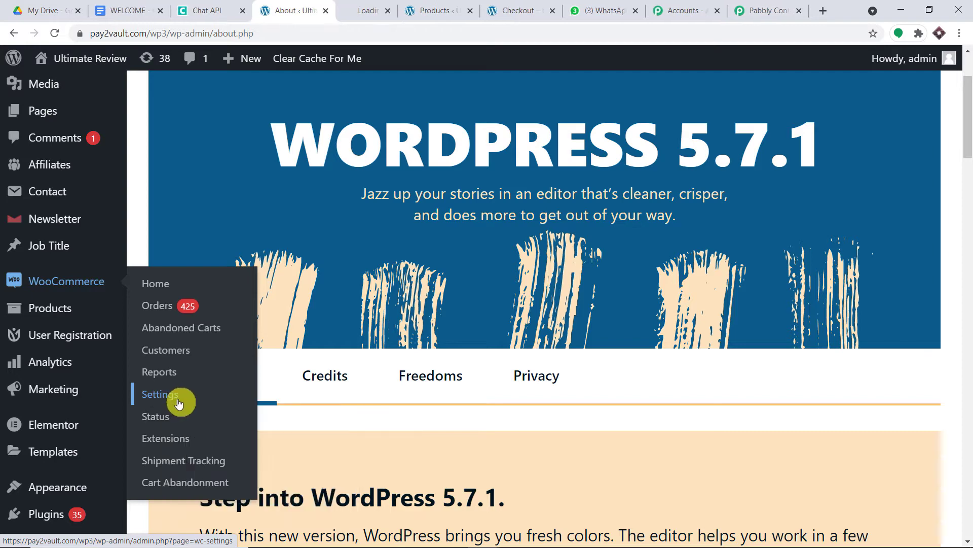
pyautogui.click(376, 6)
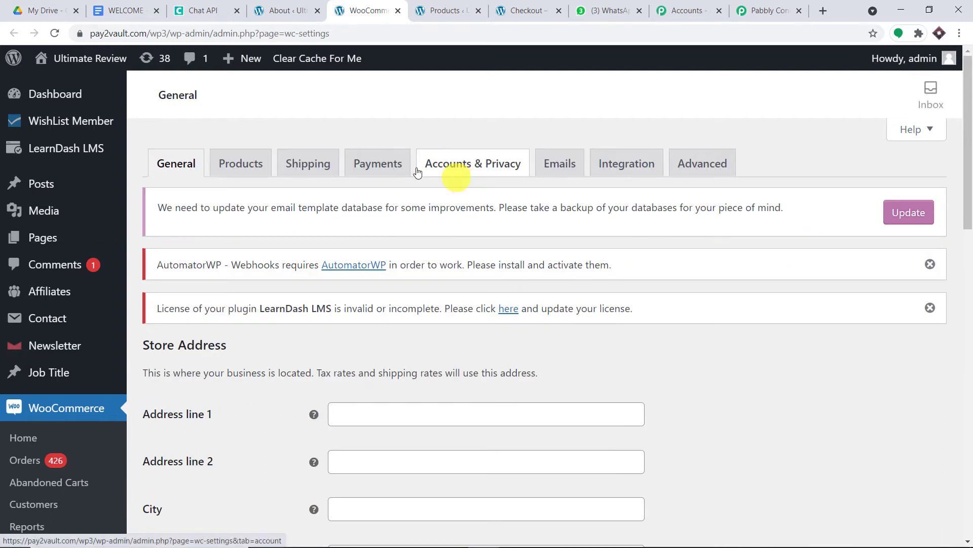
# - Under Advanced > Webhooks, add a new webhook to get the blank Webhook data form
pyautogui.click(723, 166)
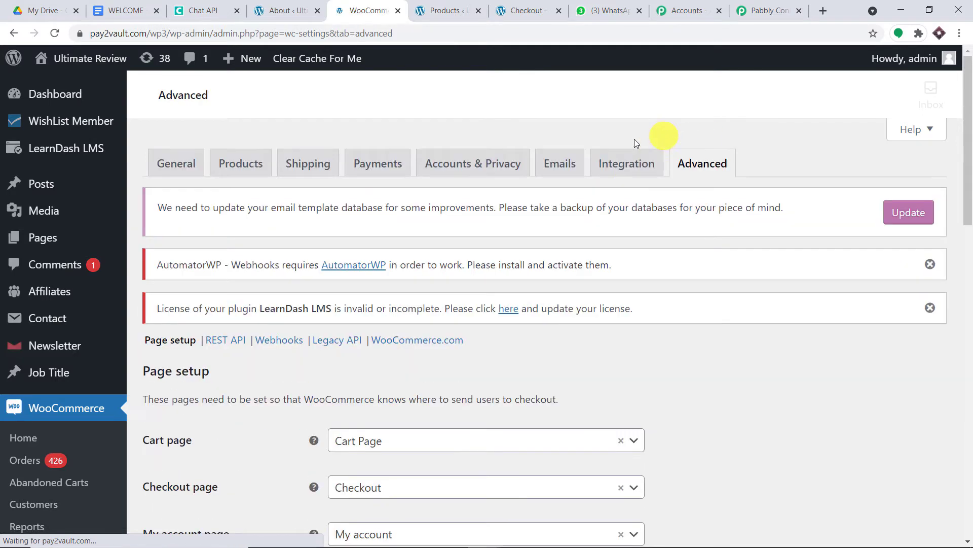
pyautogui.scroll(-1, 502, 262)
pyautogui.scroll(-1, 502, 262)
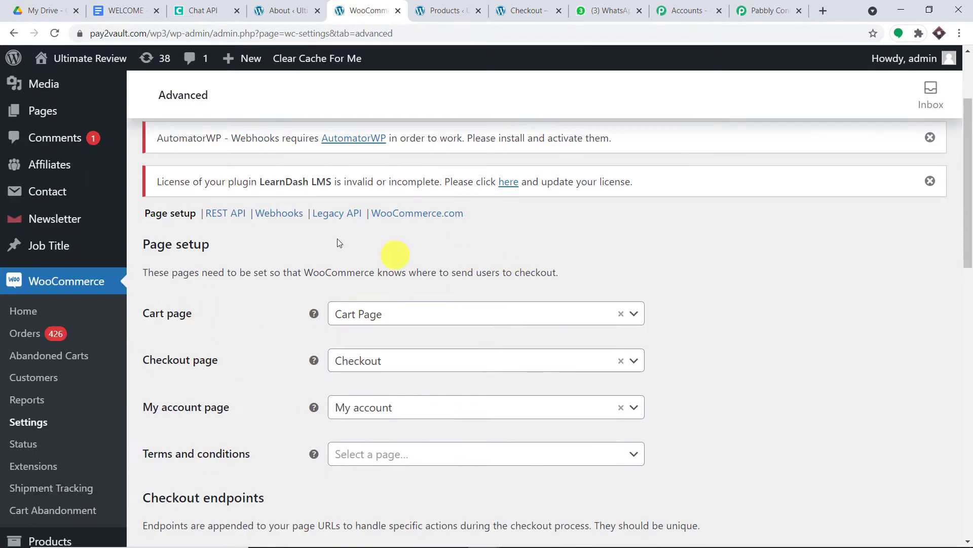
pyautogui.click(295, 220)
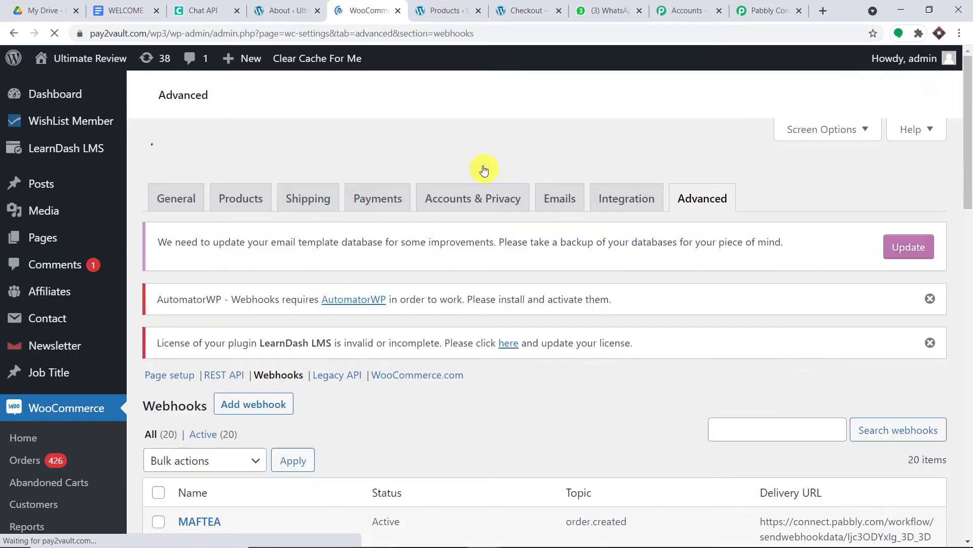
pyautogui.scroll(-20, 479, 231)
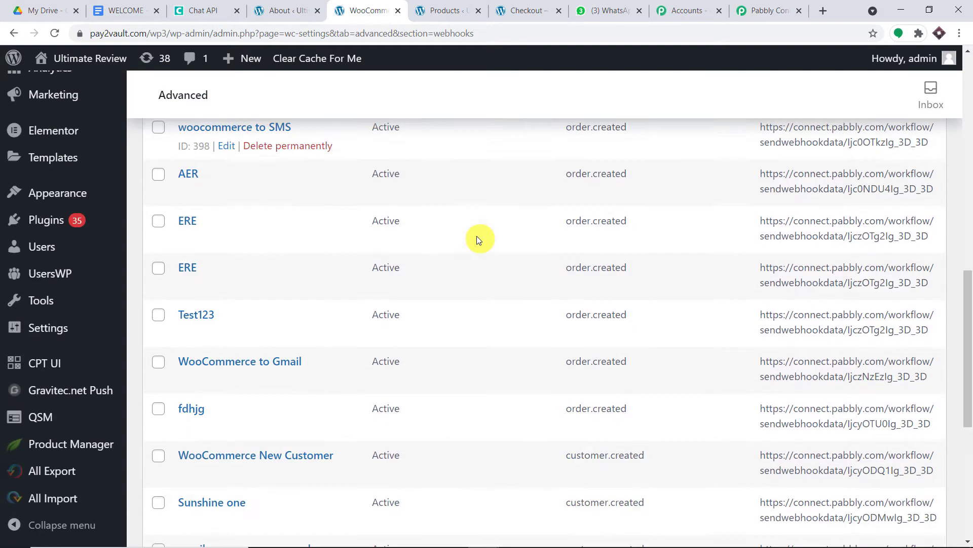
pyautogui.scroll(3, 476, 242)
pyautogui.scroll(17, 477, 245)
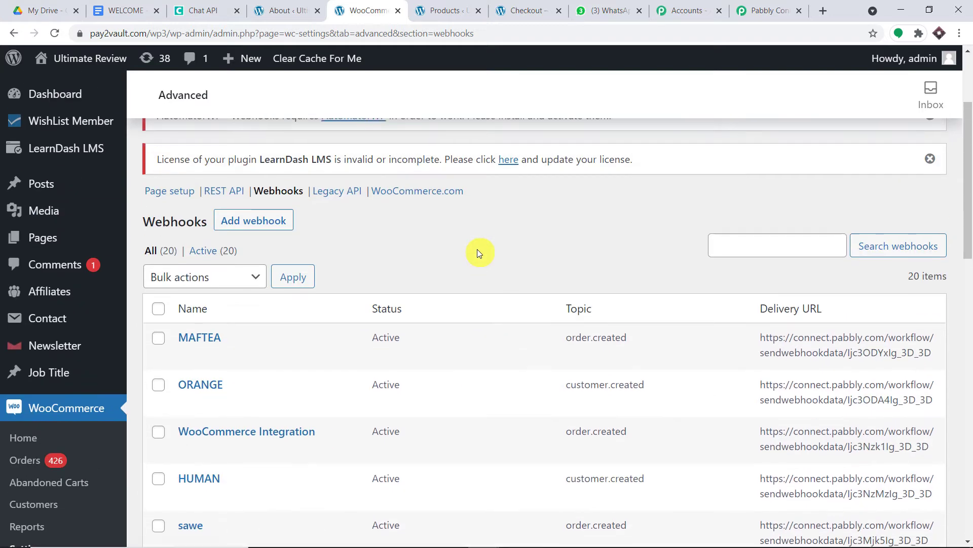
pyautogui.click(261, 376)
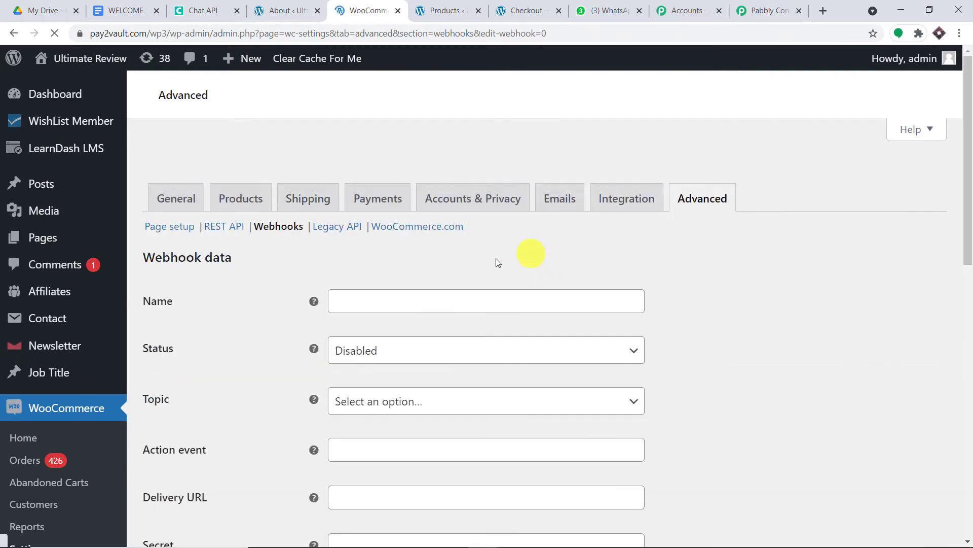
# - Name the new WooCommerce webhook 'Google Docs to WhatsApp'
pyautogui.scroll(-2, 397, 301)
pyautogui.click(398, 294)
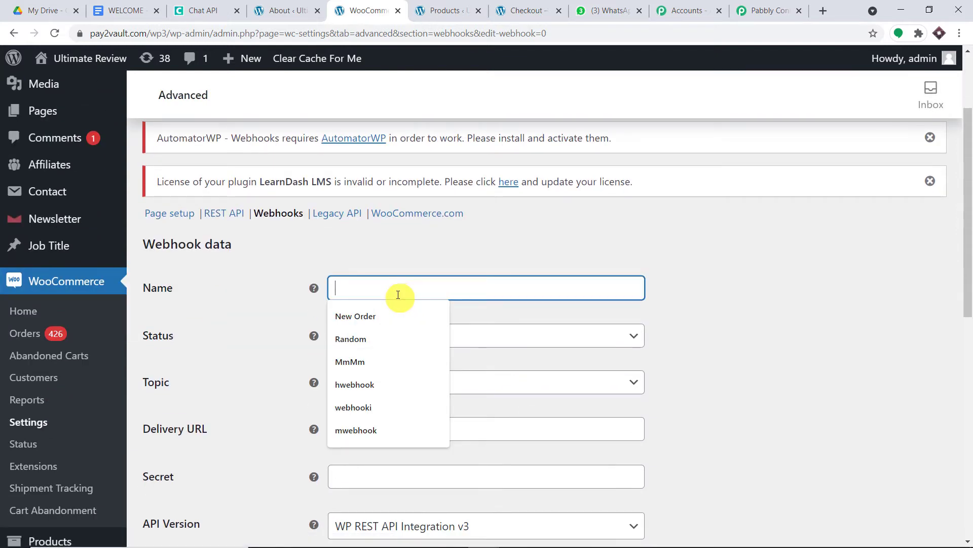
pyautogui.write('Go')
pyautogui.press('BackSpace')
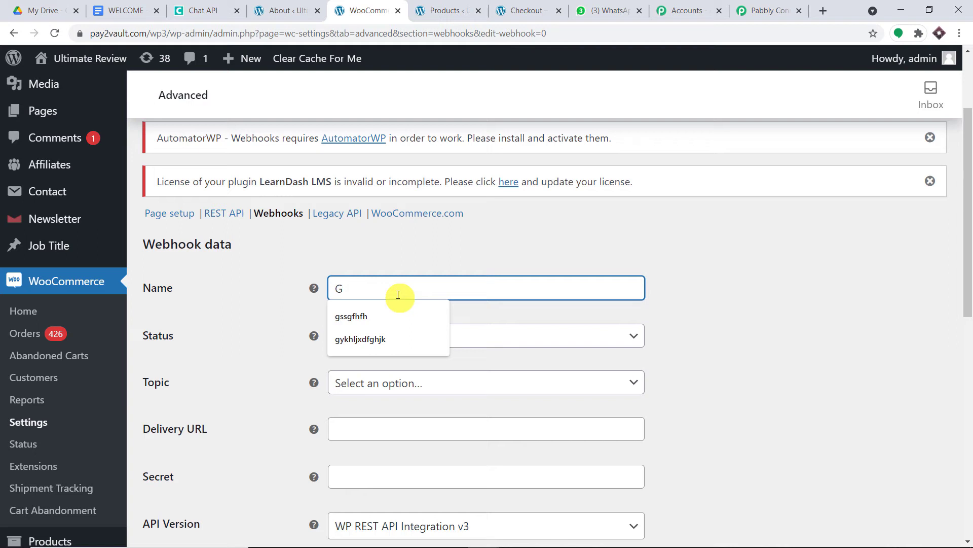
pyautogui.write('oogle Docs to Wha')
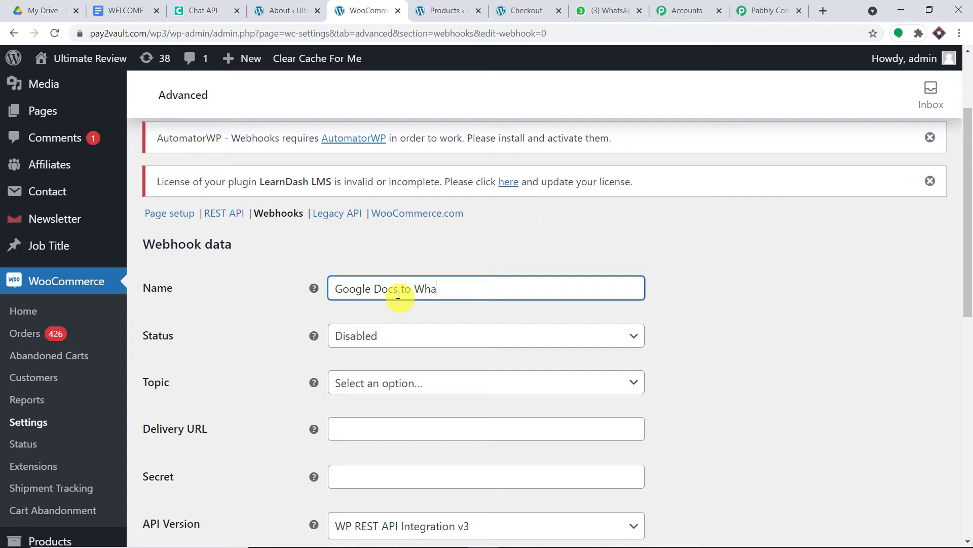
pyautogui.write('tsApp')
pyautogui.scroll(-1, 398, 295)
# - Set the webhook status to Active and its topic to Order created
pyautogui.click(486, 268)
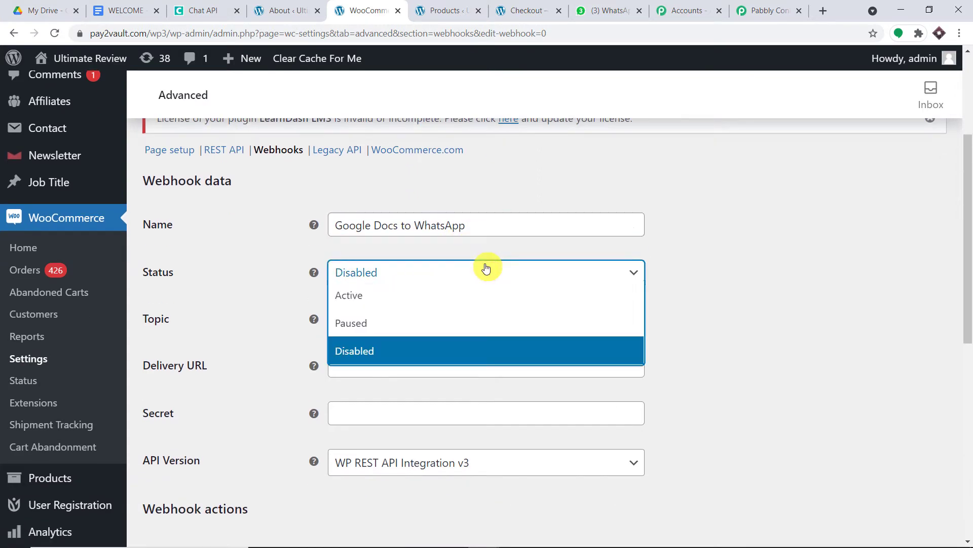
pyautogui.click(440, 296)
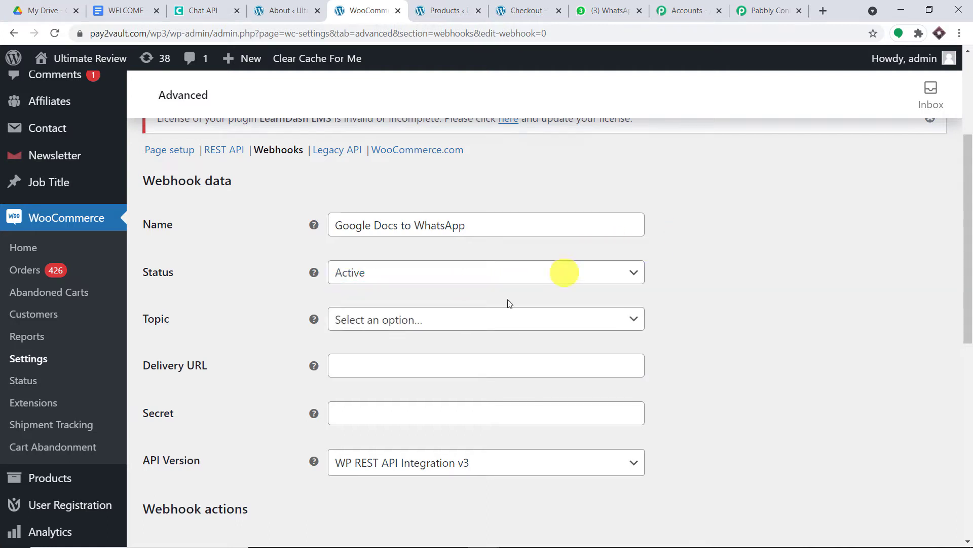
pyautogui.click(488, 319)
pyautogui.scroll(-1, 497, 334)
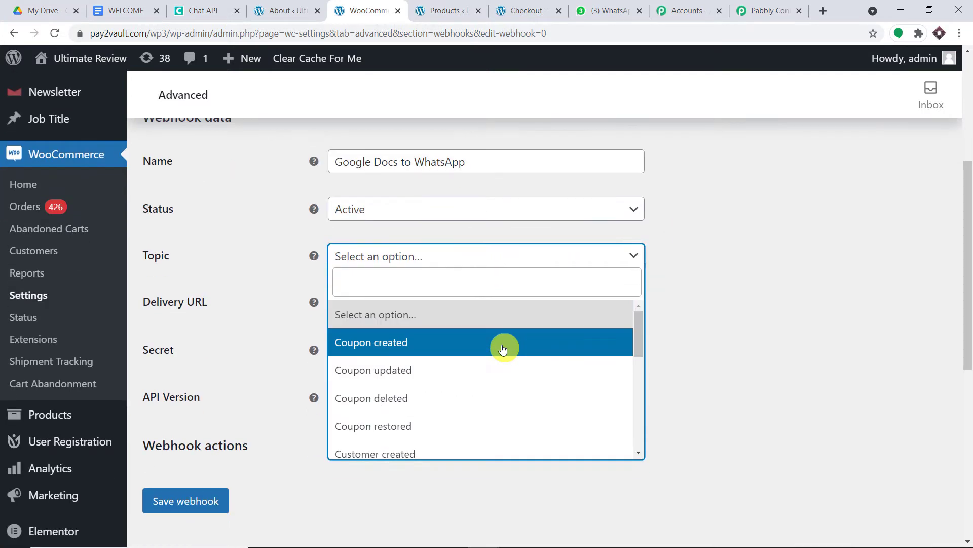
pyautogui.write('order')
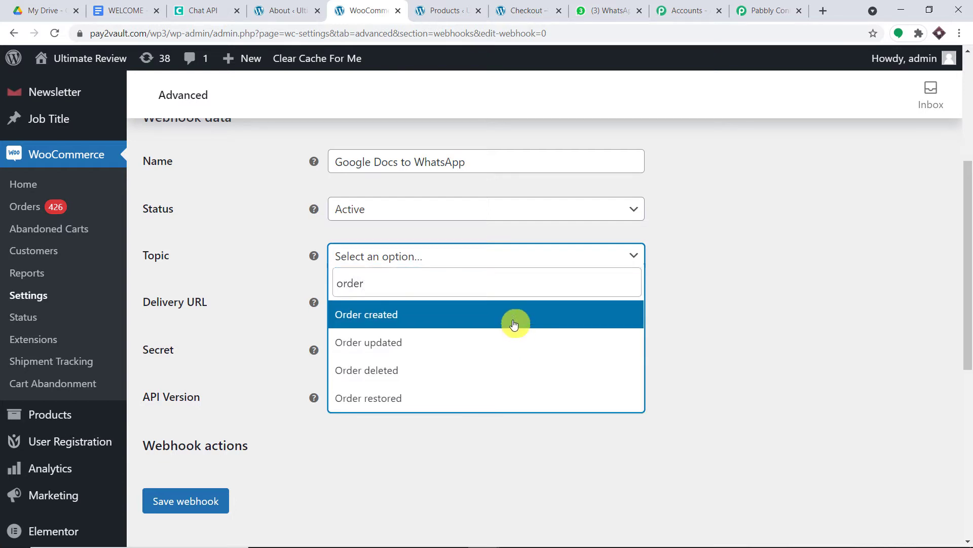
pyautogui.click(515, 320)
pyautogui.scroll(-1, 734, 224)
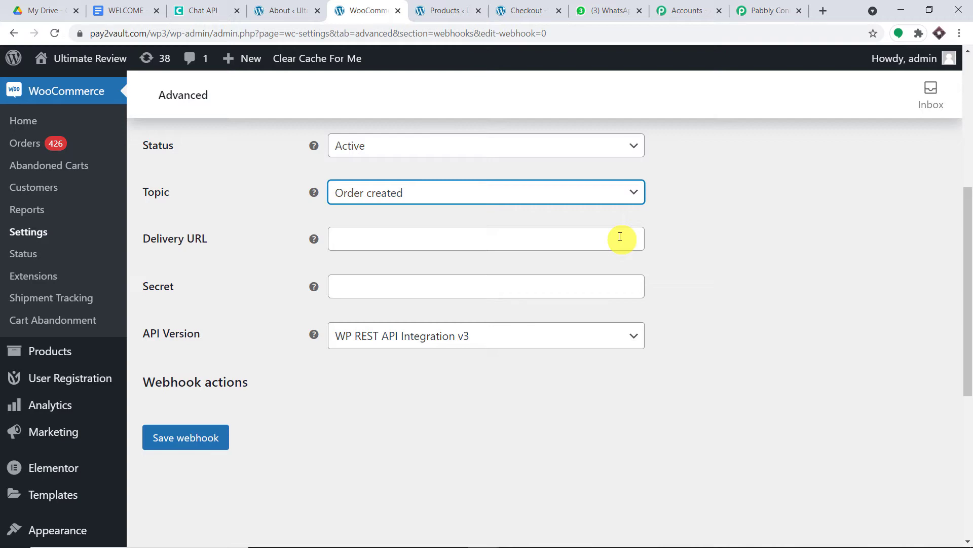
# - Paste the Pabbly Connect webhook URL as the Delivery URL and save the webhook
pyautogui.click(743, 11)
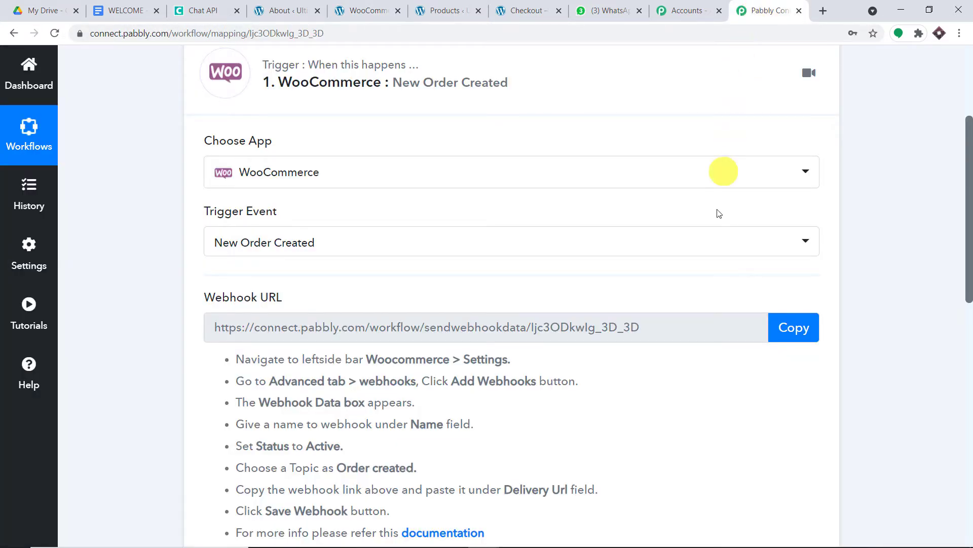
pyautogui.click(805, 330)
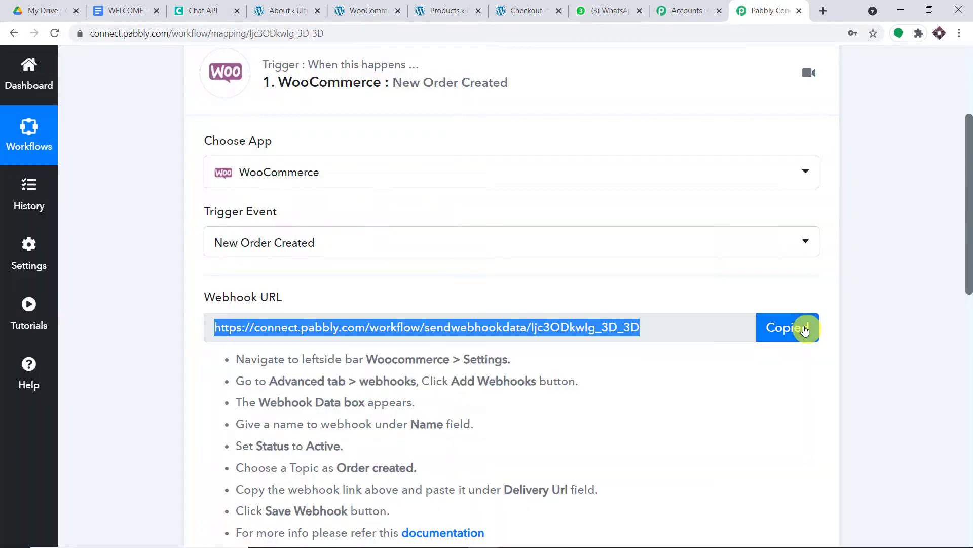
pyautogui.click(392, 11)
pyautogui.click(417, 246)
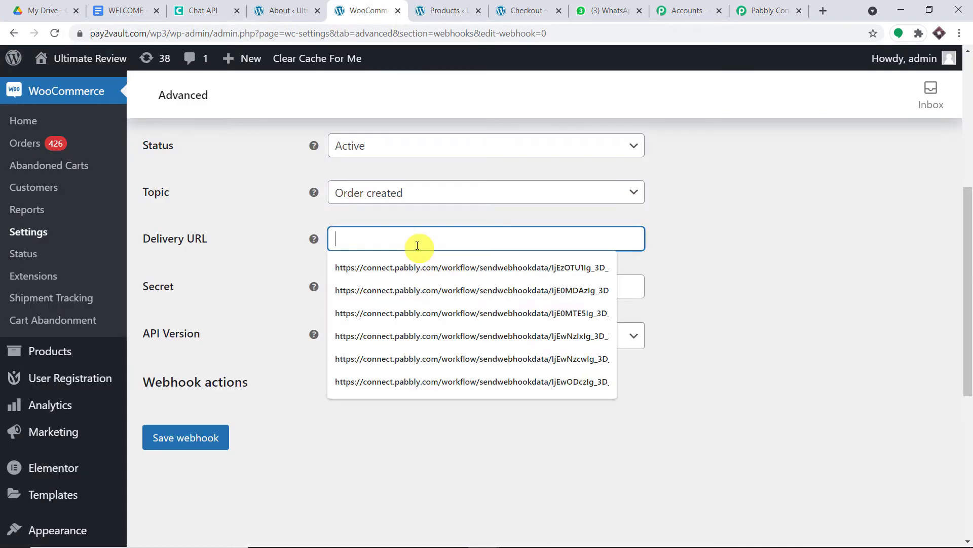
pyautogui.hotkey('ctrl', 'v')
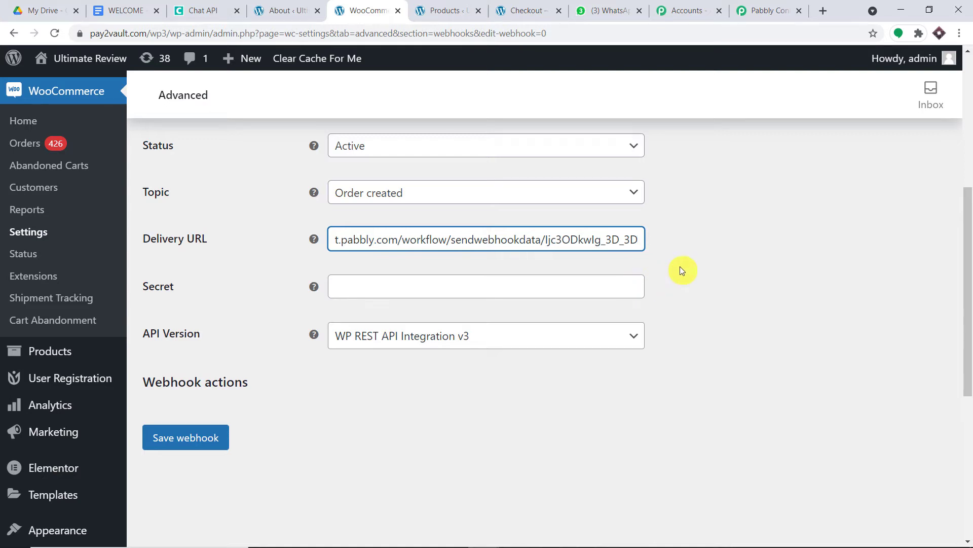
pyautogui.scroll(-1, 682, 269)
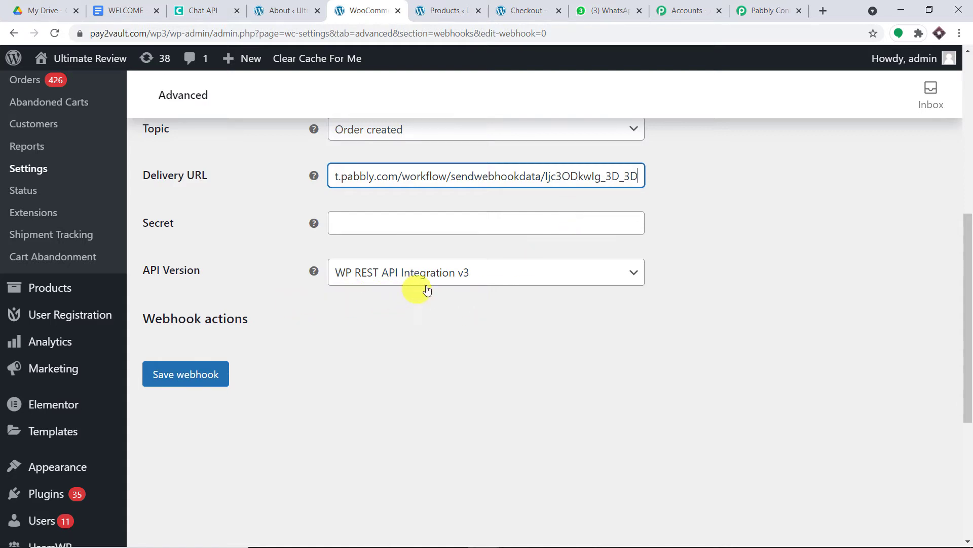
pyautogui.click(185, 374)
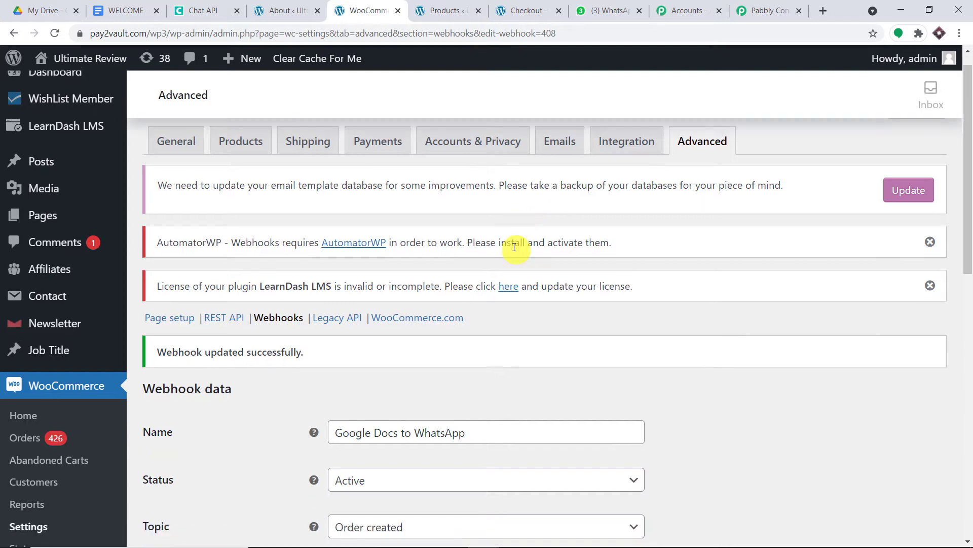
pyautogui.scroll(-2, 514, 247)
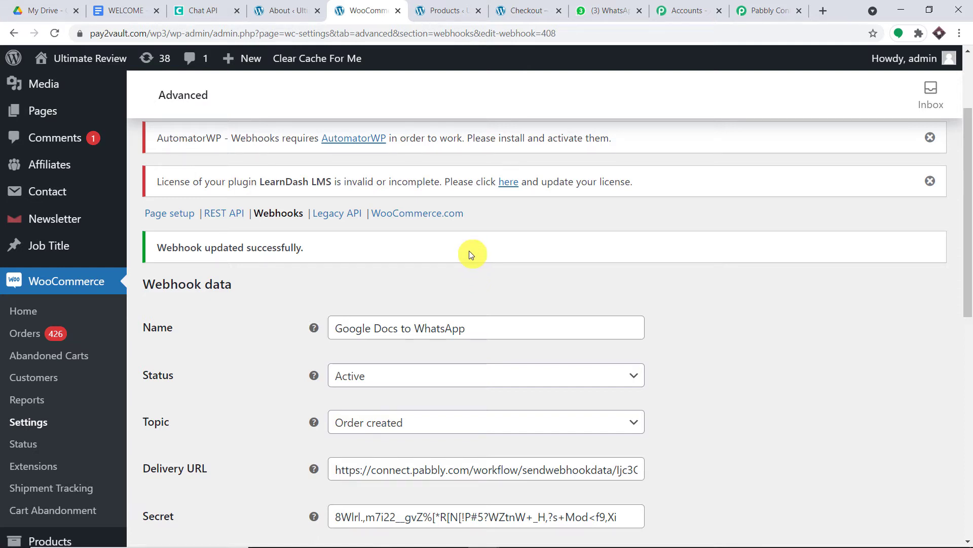
# - Re-capture the trigger's webhook response in Pabbly Connect, confirming with Yes
pyautogui.click(776, 10)
pyautogui.scroll(-5, 573, 281)
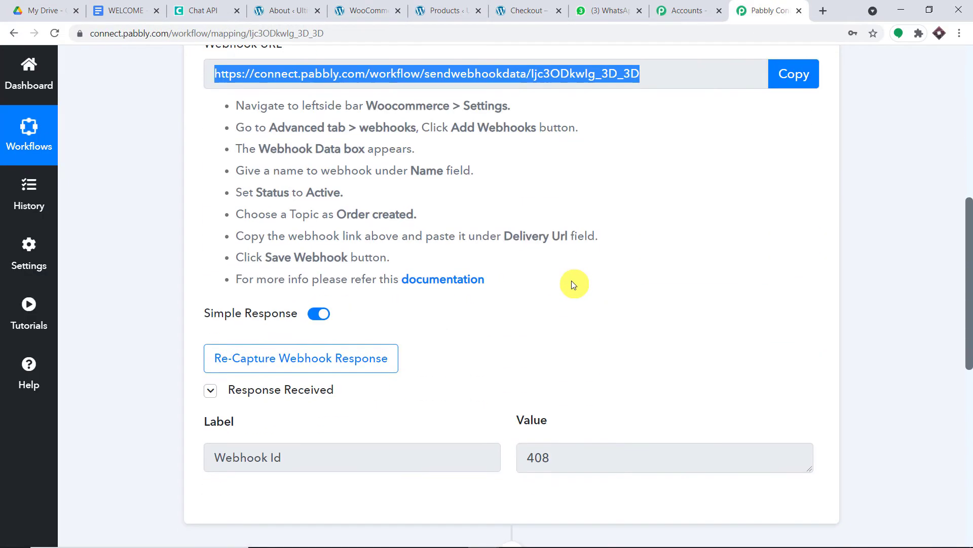
pyautogui.click(354, 360)
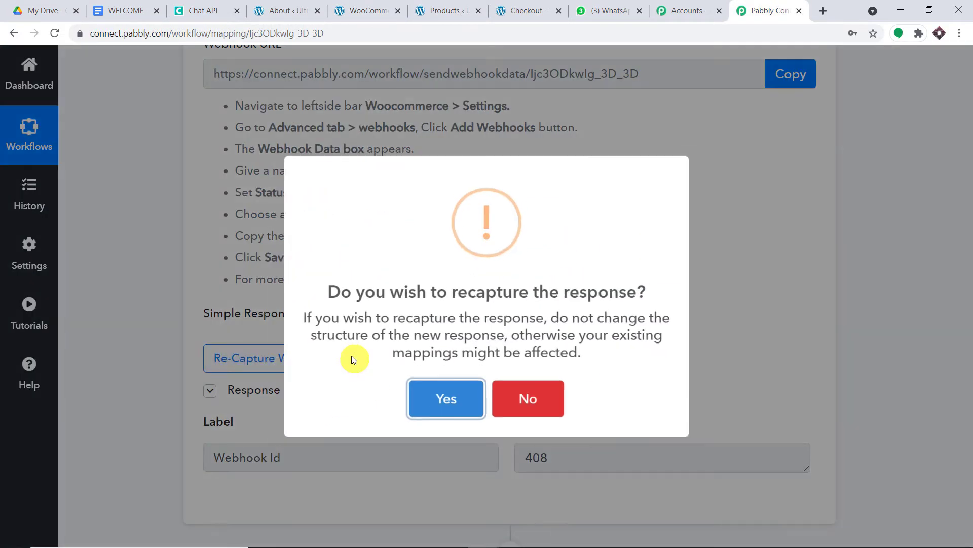
pyautogui.click(462, 397)
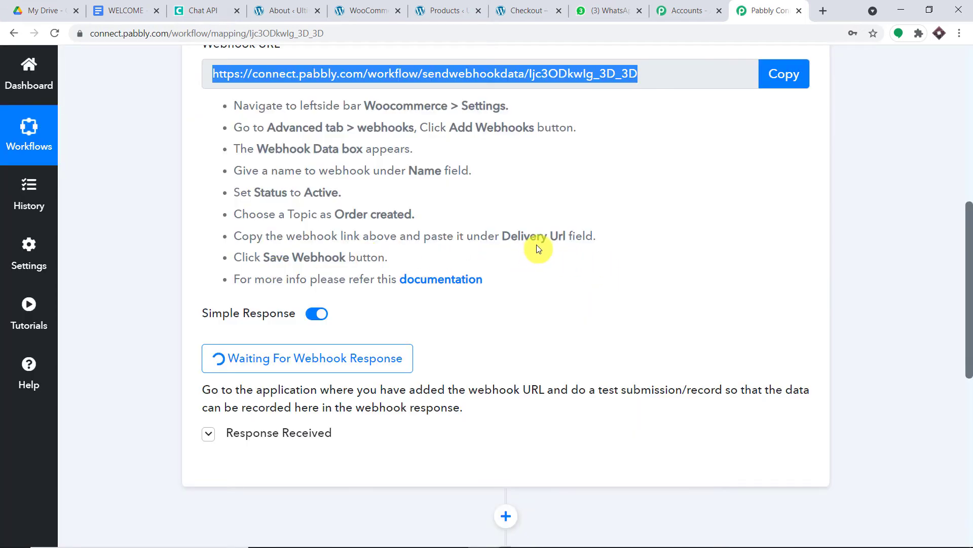
# - Open WooCommerce's Products > All Products list in a new browser tab
pyautogui.click(367, 10)
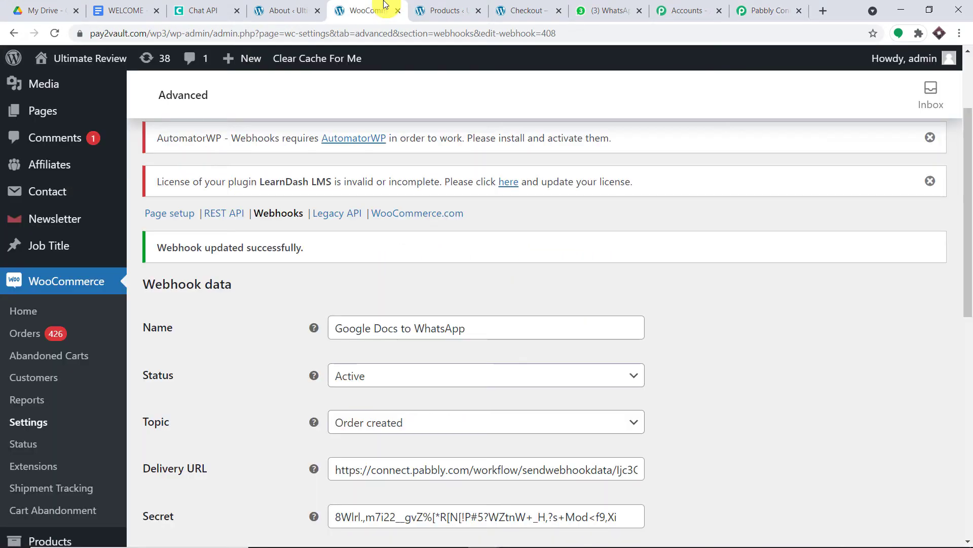
pyautogui.click(304, 4)
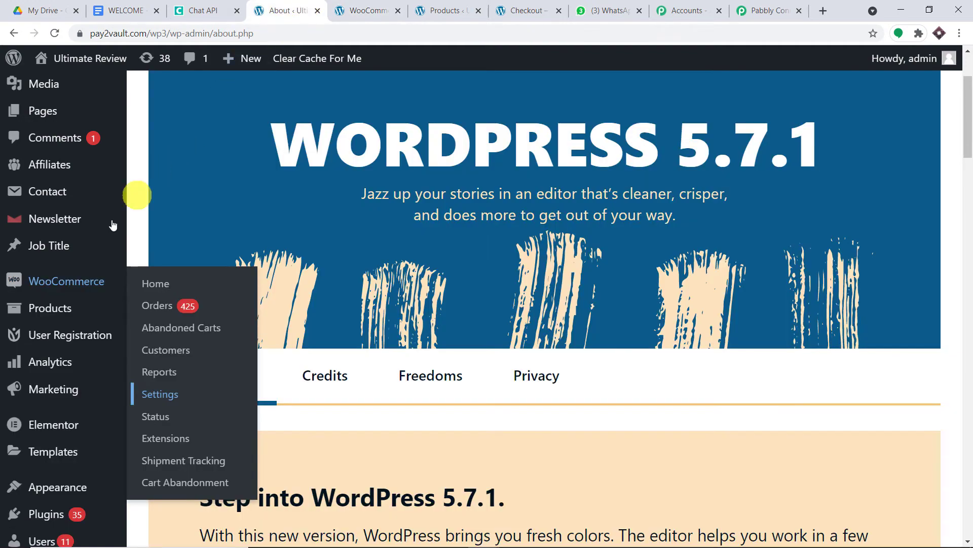
pyautogui.scroll(-3, 69, 406)
pyautogui.scroll(-4, 69, 406)
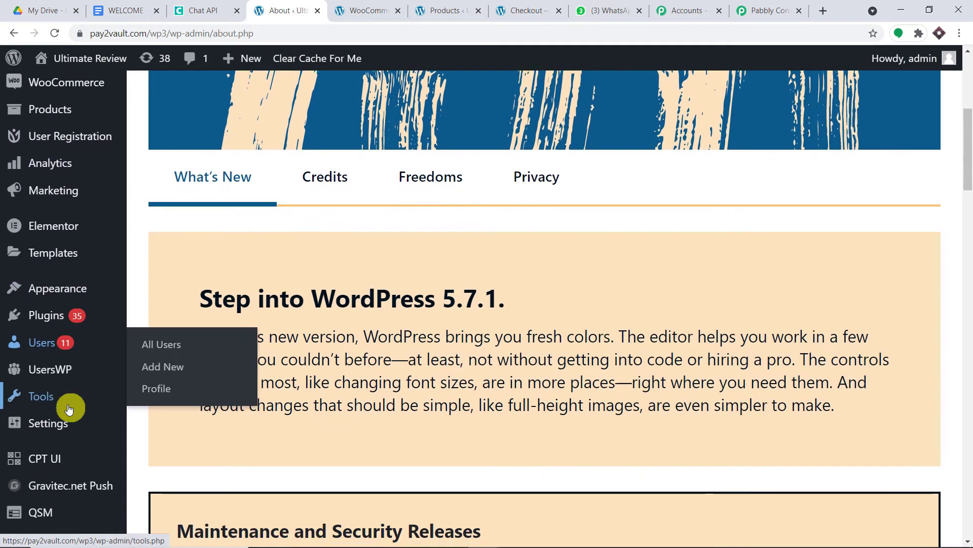
pyautogui.scroll(3, 68, 408)
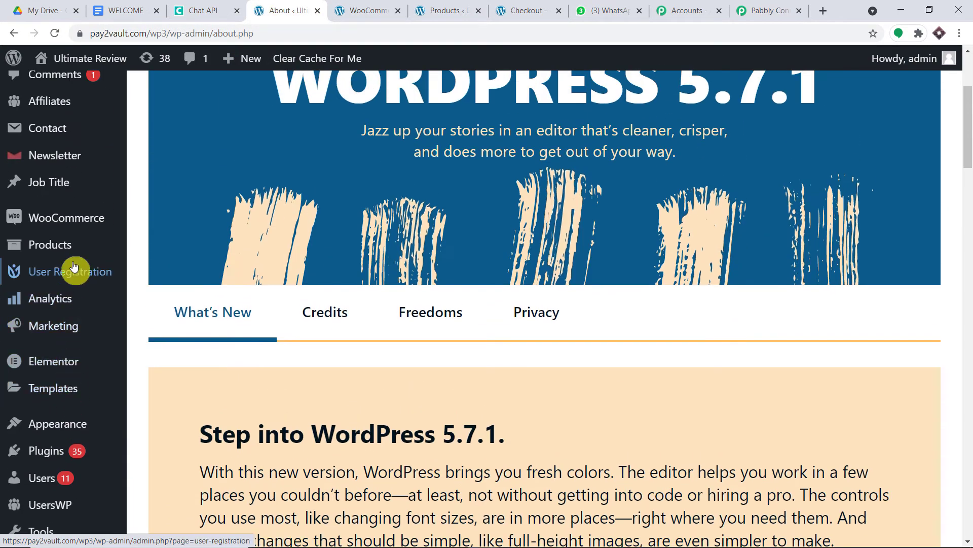
pyautogui.moveTo(72, 252)
pyautogui.rightClick(155, 254)
pyautogui.click(196, 257)
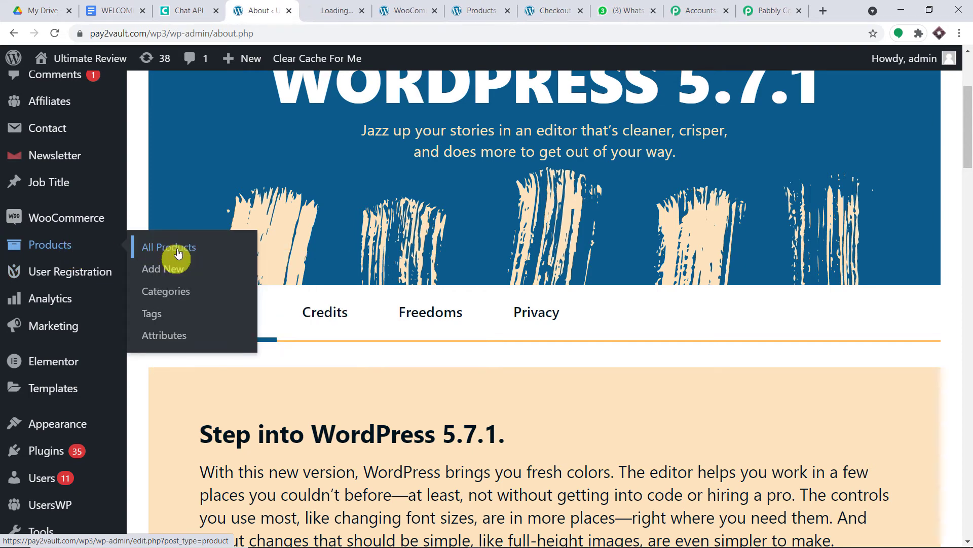
pyautogui.click(335, 5)
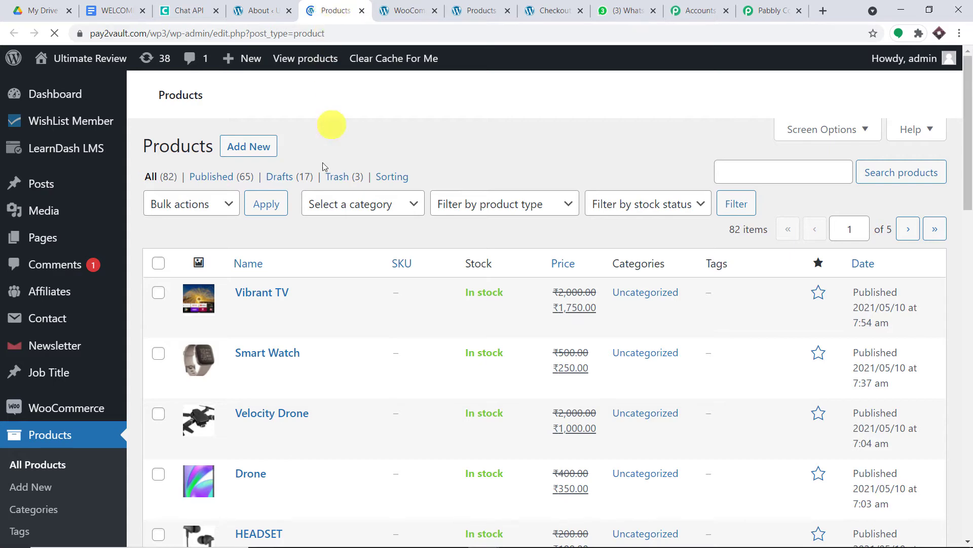
pyautogui.scroll(-4, 253, 314)
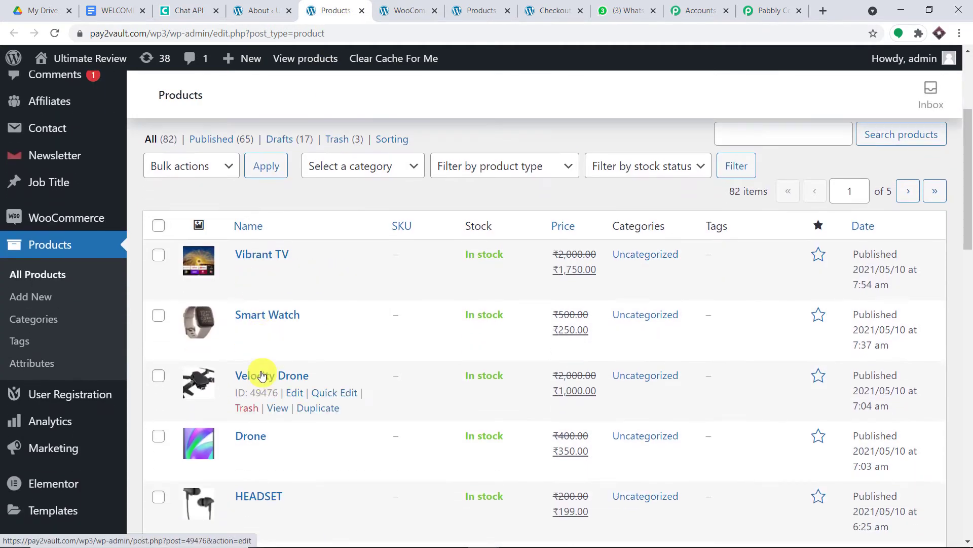
# - Open the Velocity Drone product and proceed from the cart to checkout
pyautogui.click(278, 408)
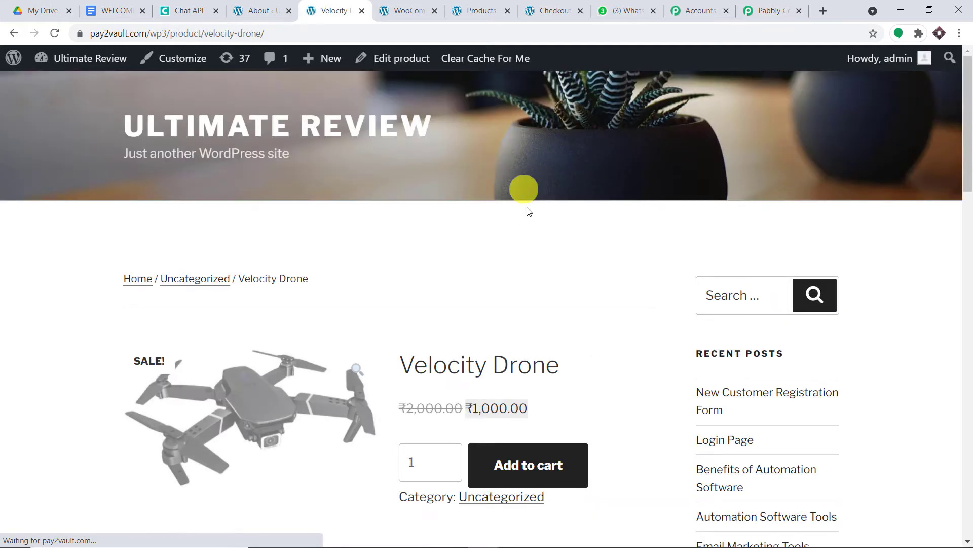
pyautogui.scroll(-4, 527, 229)
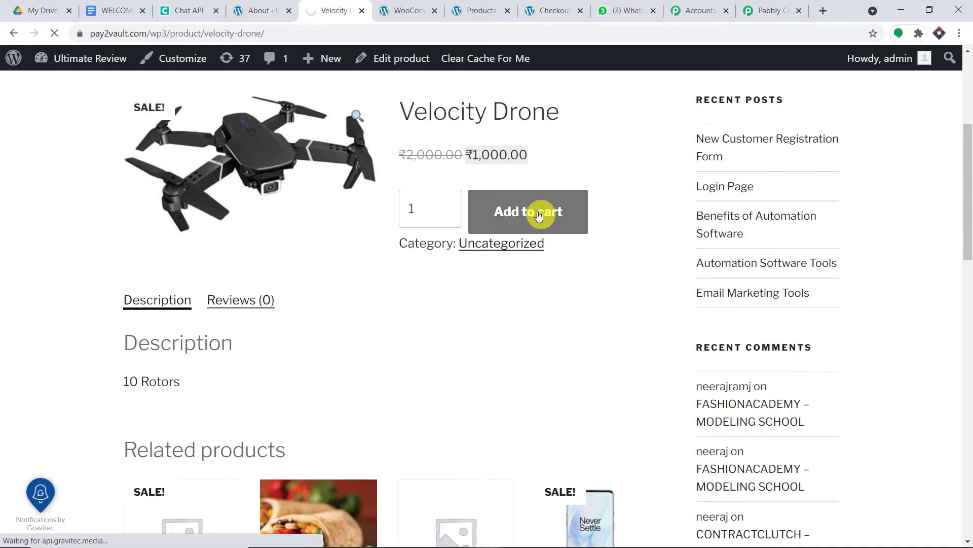
pyautogui.scroll(-5, 537, 210)
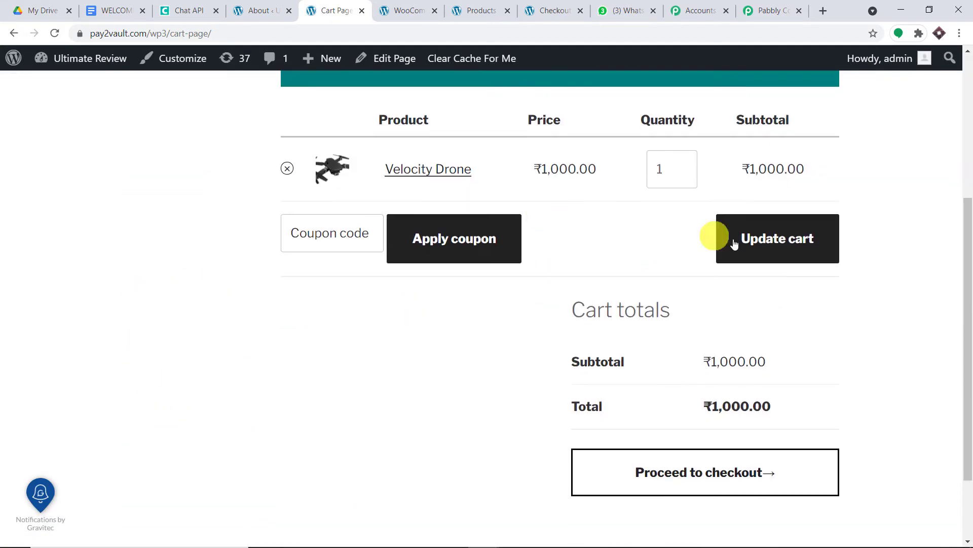
pyautogui.click(678, 489)
pyautogui.scroll(-4, 555, 340)
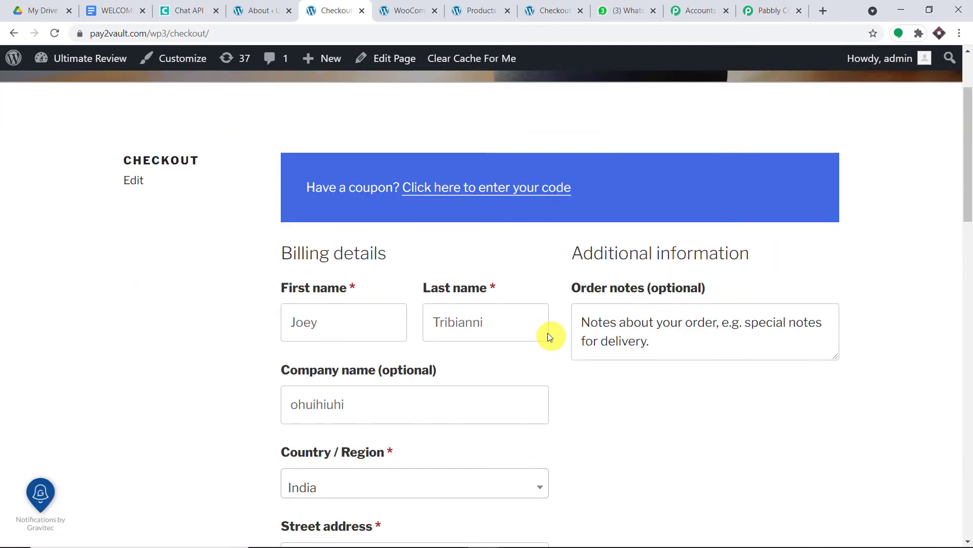
# - Clear the billing first name and autofill the saved customer's details
pyautogui.moveTo(355, 249); pyautogui.dragTo(276, 249)
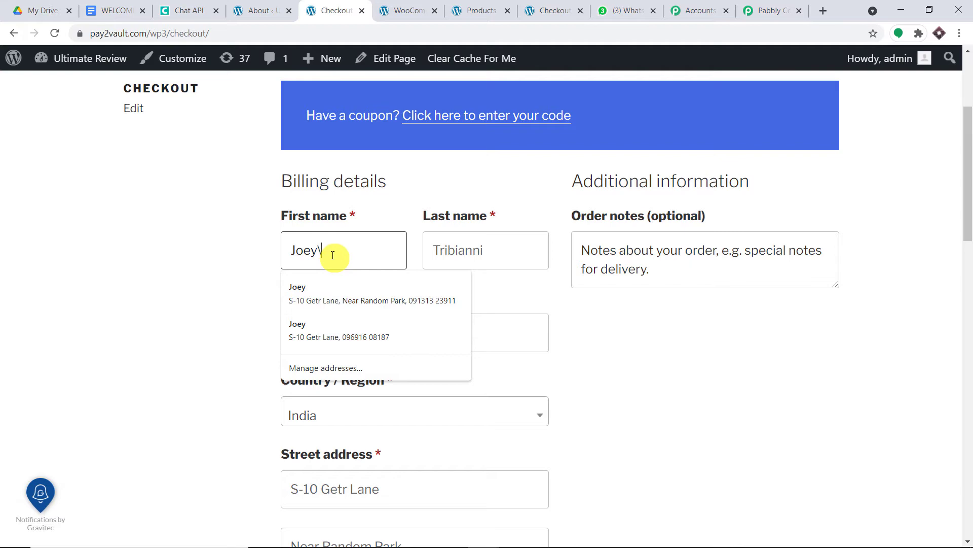
pyautogui.press('BackSpace')
pyautogui.press('BackSpace')
pyautogui.press('BackSpace')
pyautogui.press('BackSpace')
pyautogui.press('Escape')
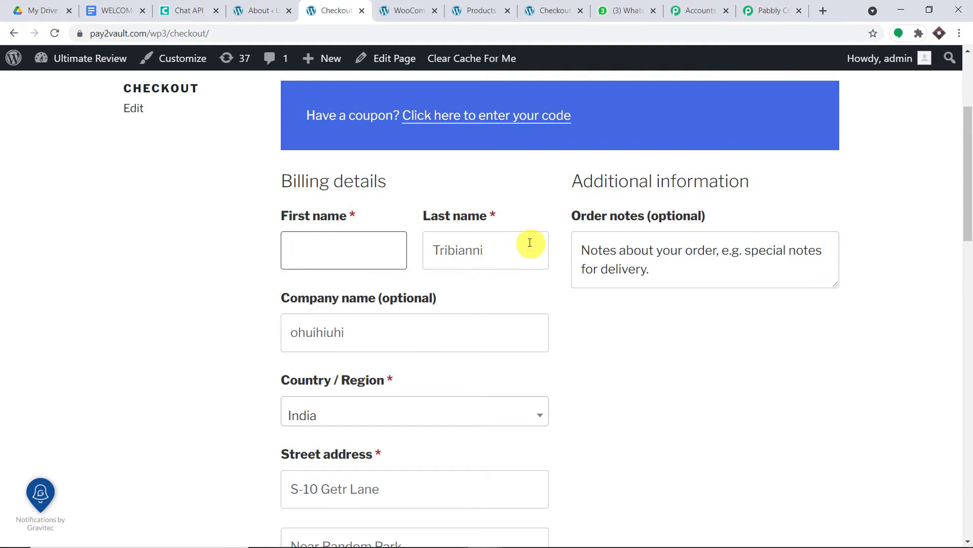
pyautogui.scroll(-10, 411, 304)
pyautogui.scroll(12, 386, 324)
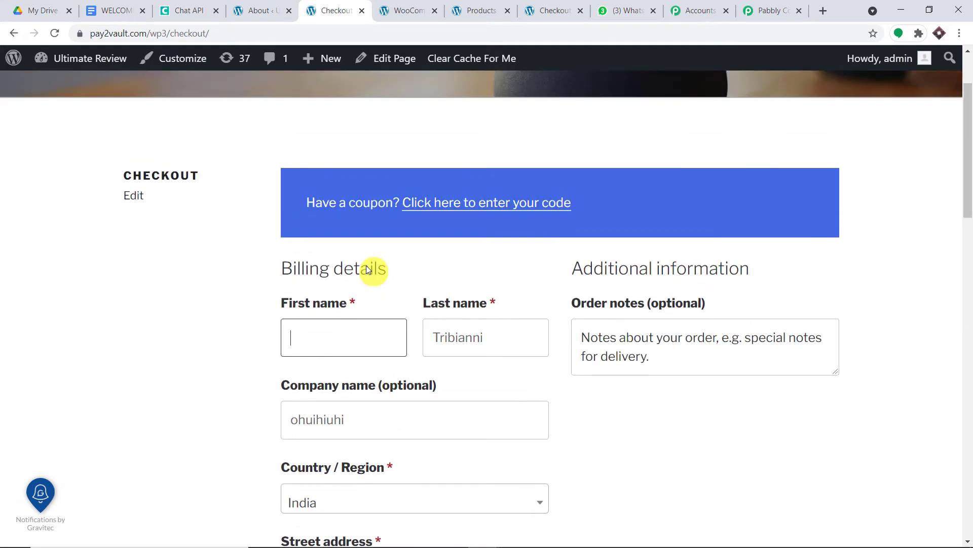
pyautogui.write('m')
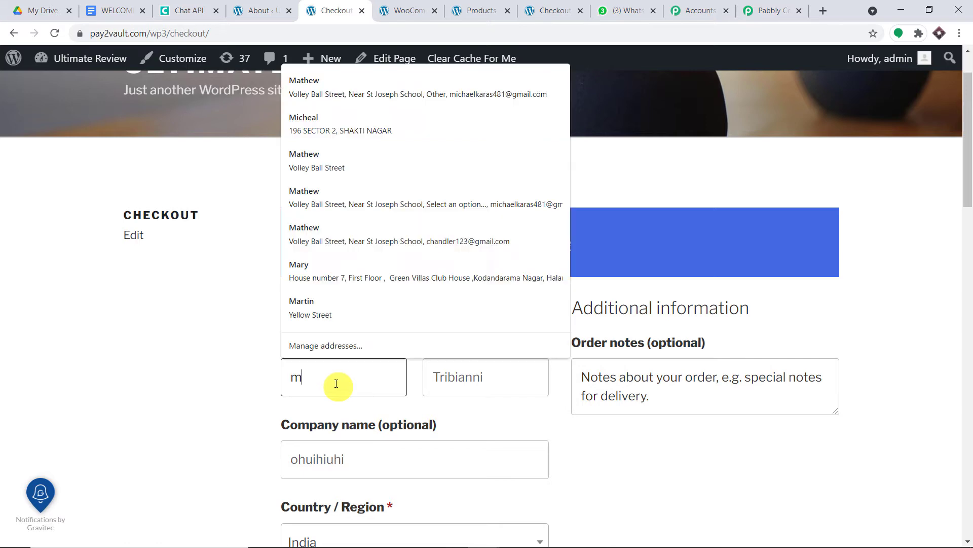
pyautogui.click(359, 94)
pyautogui.scroll(-12, 390, 354)
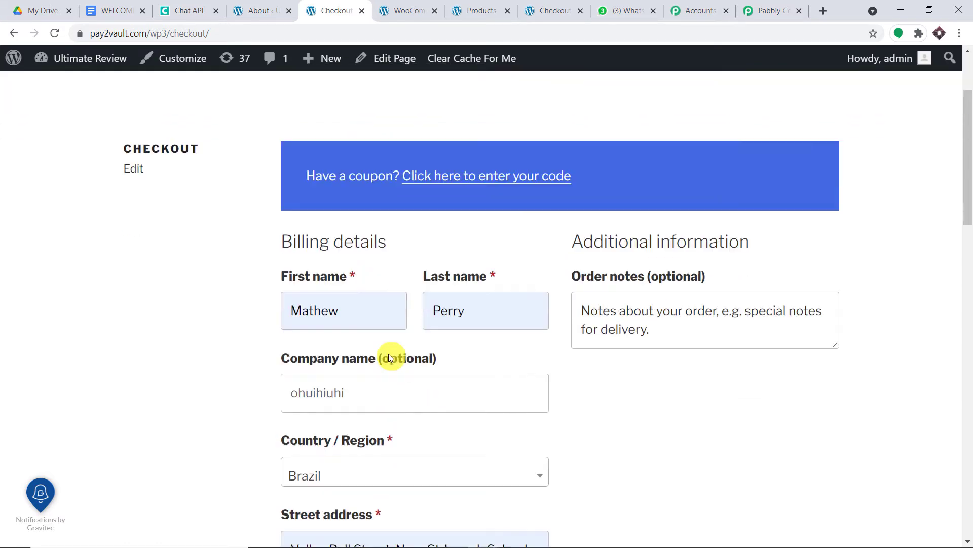
# - Edit the billing phone number so it no longer has the +91 country code
pyautogui.moveTo(390, 355); pyautogui.dragTo(308, 354)
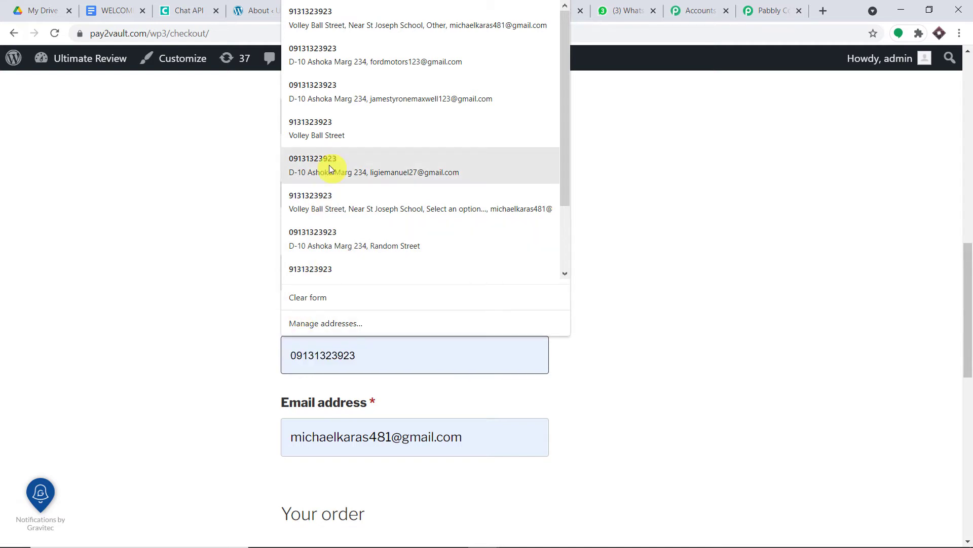
pyautogui.press('BackSpace')
pyautogui.write('9')
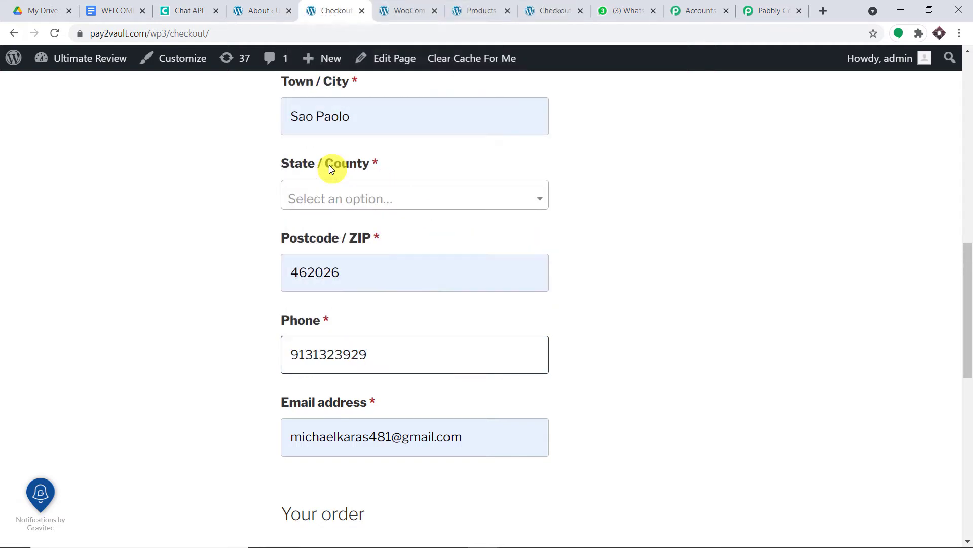
pyautogui.moveTo(373, 354); pyautogui.dragTo(282, 359)
pyautogui.press('BackSpace')
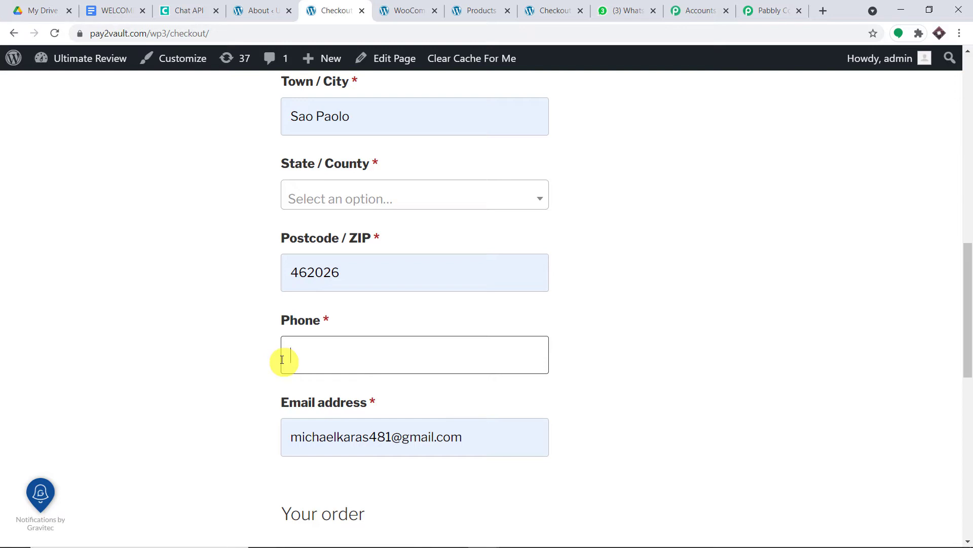
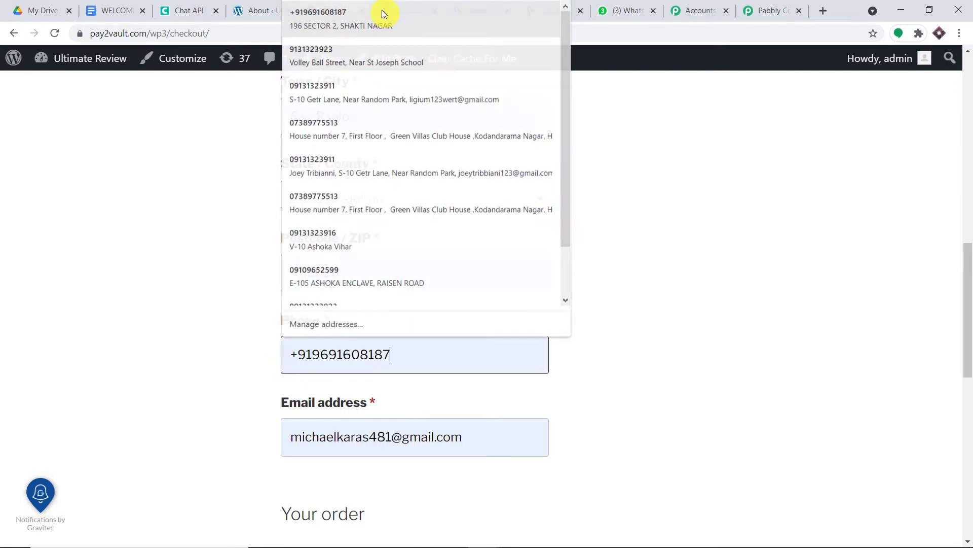
pyautogui.click(381, 10)
pyautogui.moveTo(321, 353); pyautogui.dragTo(246, 359)
pyautogui.press('BackSpace')
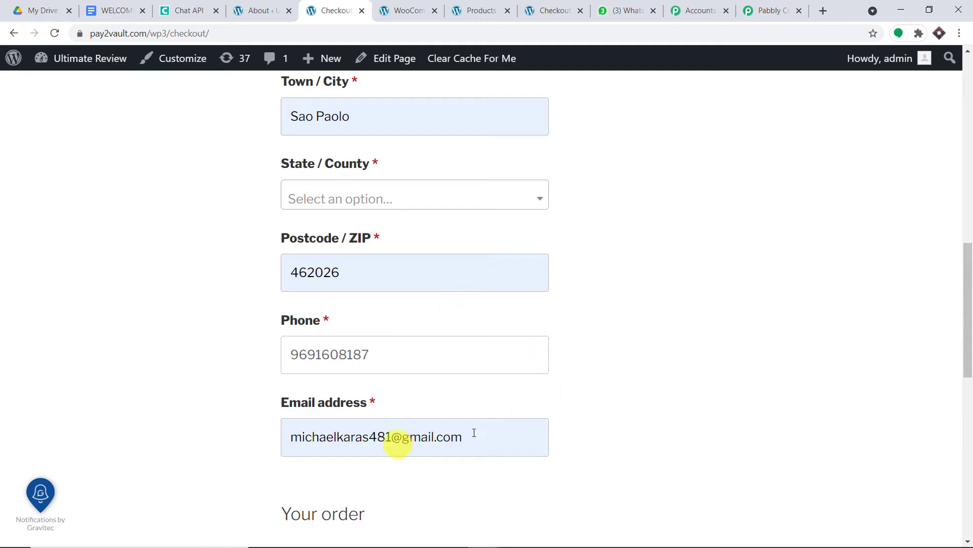
pyautogui.scroll(6, 452, 200)
pyautogui.scroll(-4, 402, 332)
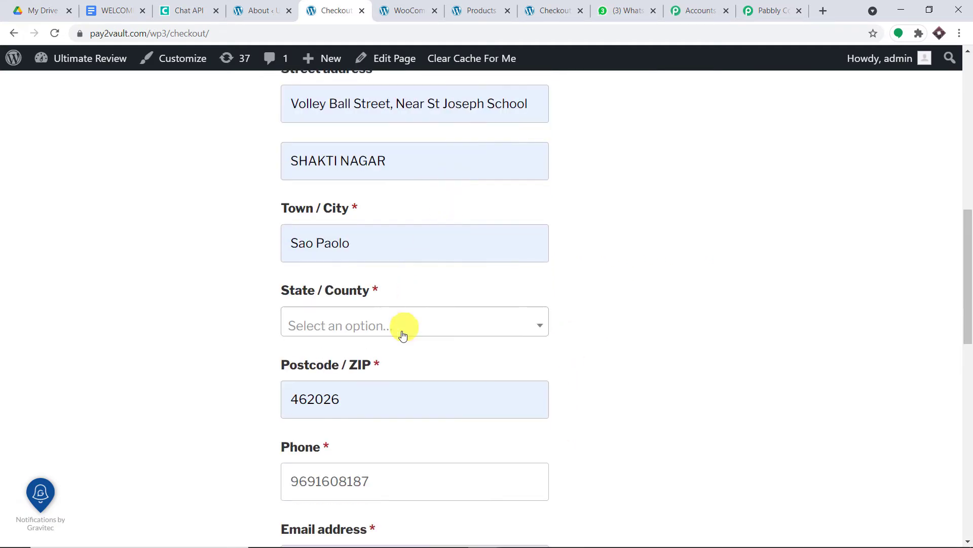
# - Try placing the order without choosing a billing state
pyautogui.click(403, 332)
pyautogui.click(624, 274)
pyautogui.scroll(-12, 625, 276)
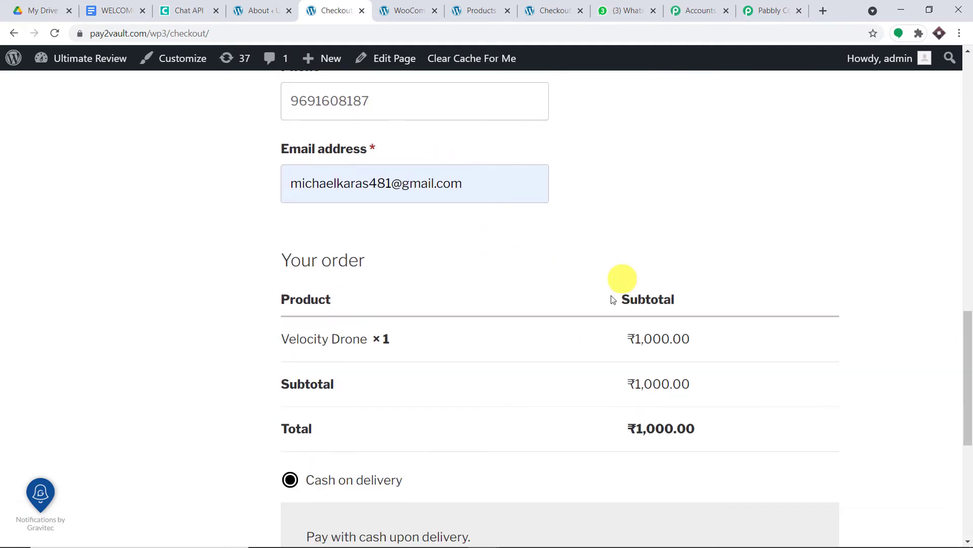
pyautogui.click(779, 461)
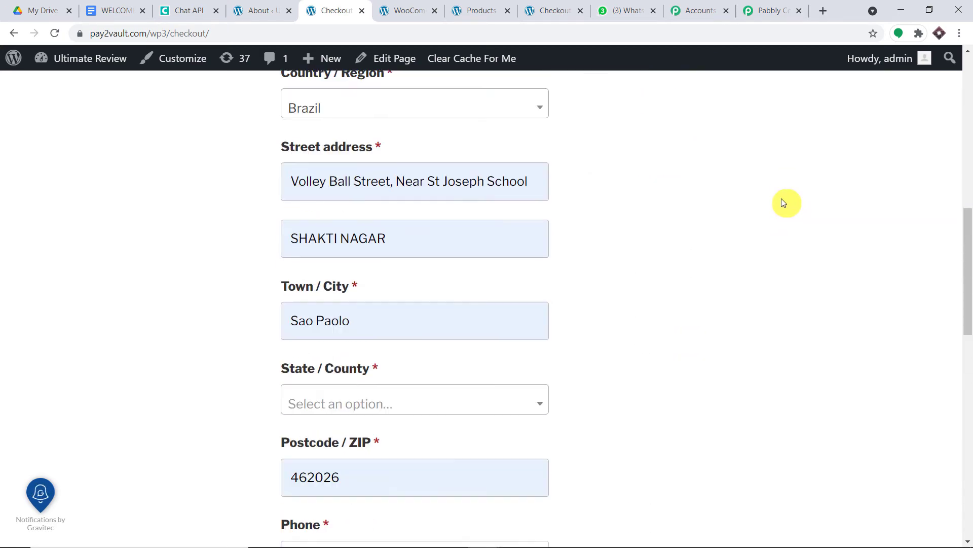
pyautogui.scroll(-5, 583, 222)
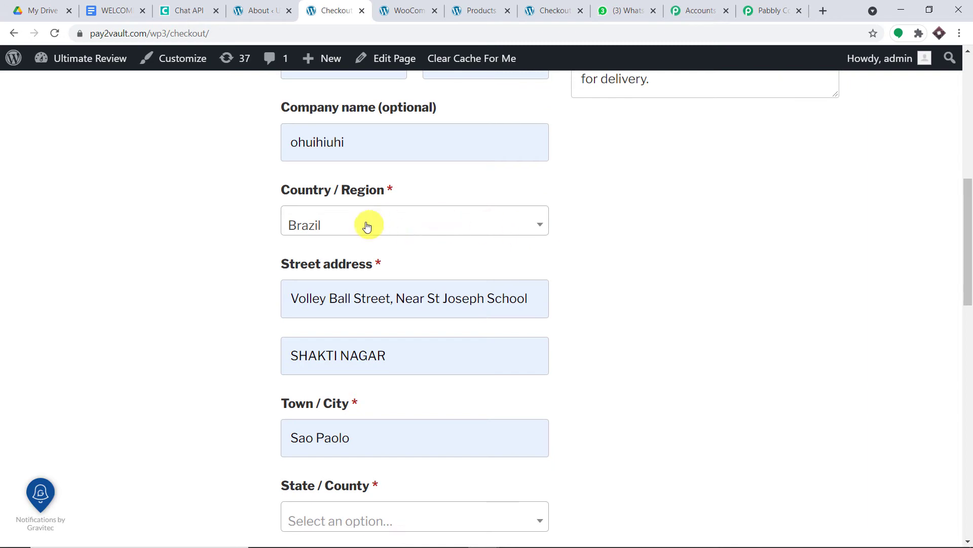
# - Set billing country India and state Madhya Pradesh, then place the ₹1,000.00 order again
pyautogui.click(427, 225)
pyautogui.write('india')
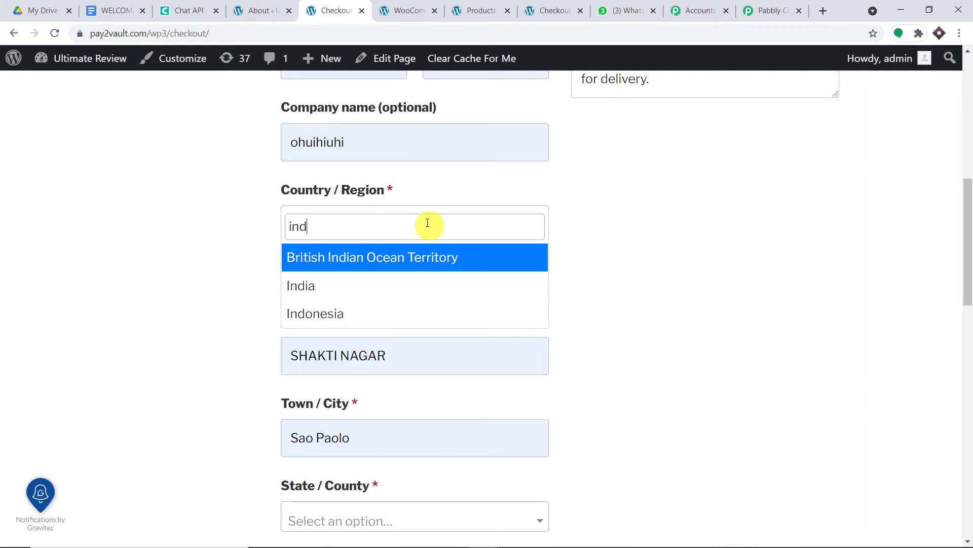
pyautogui.click(381, 284)
pyautogui.scroll(-3, 442, 294)
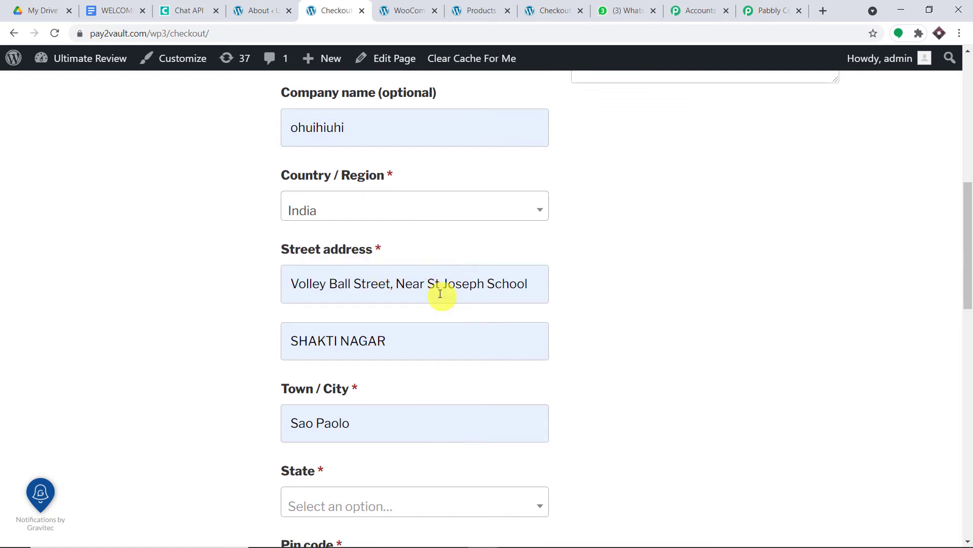
pyautogui.click(345, 396)
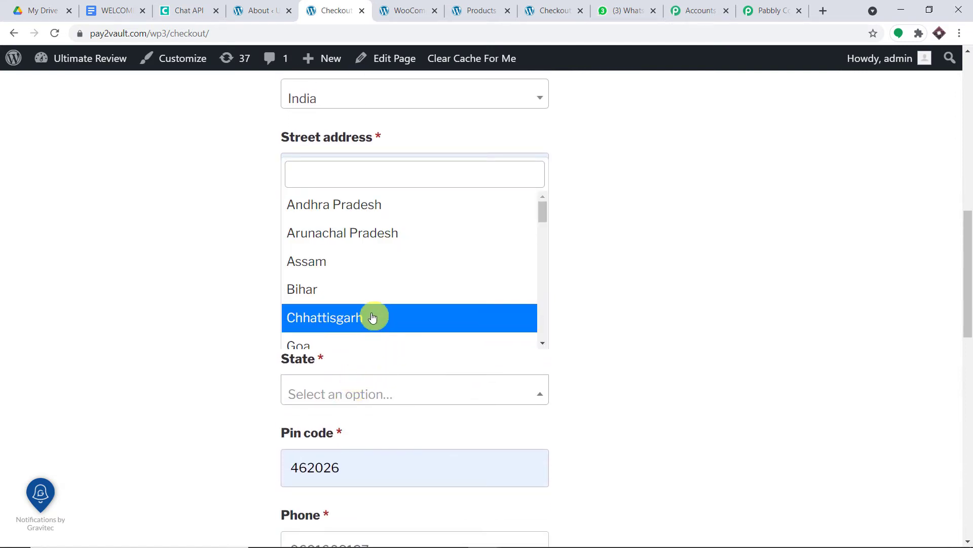
pyautogui.write('madhya')
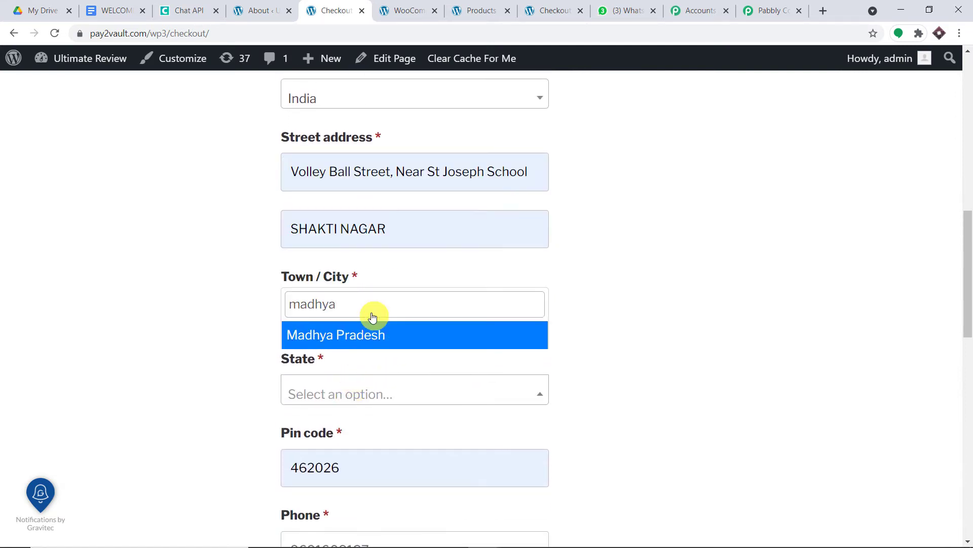
pyautogui.click(381, 334)
pyautogui.scroll(-10, 647, 231)
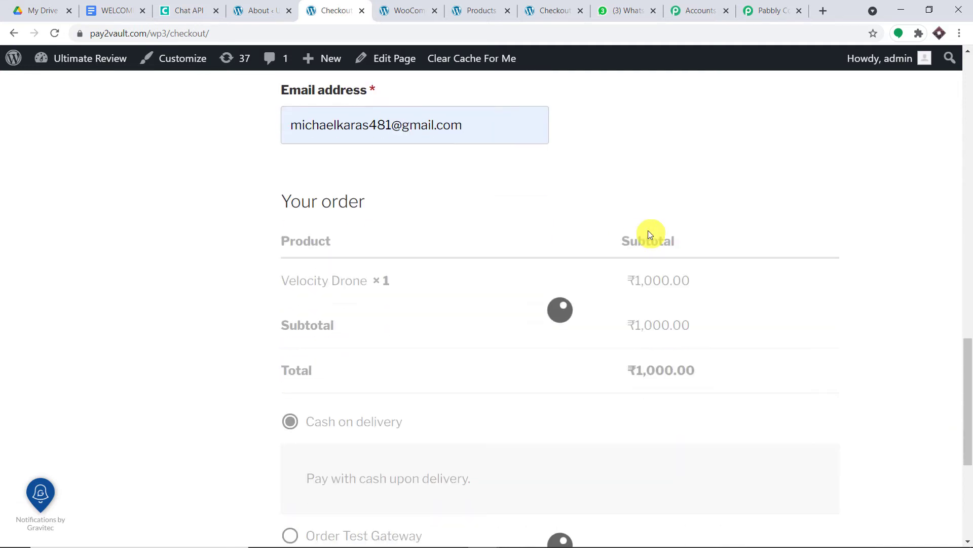
pyautogui.scroll(-3, 727, 336)
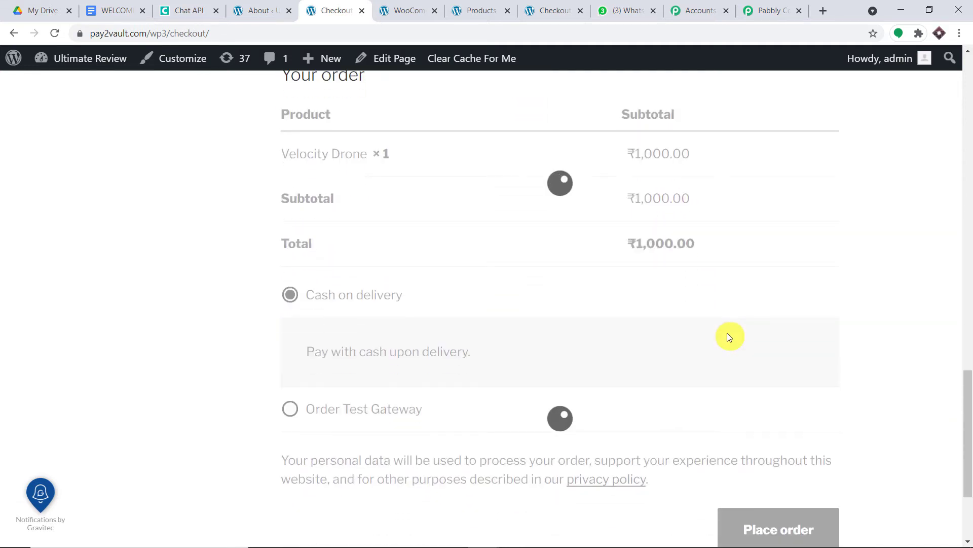
pyautogui.click(775, 527)
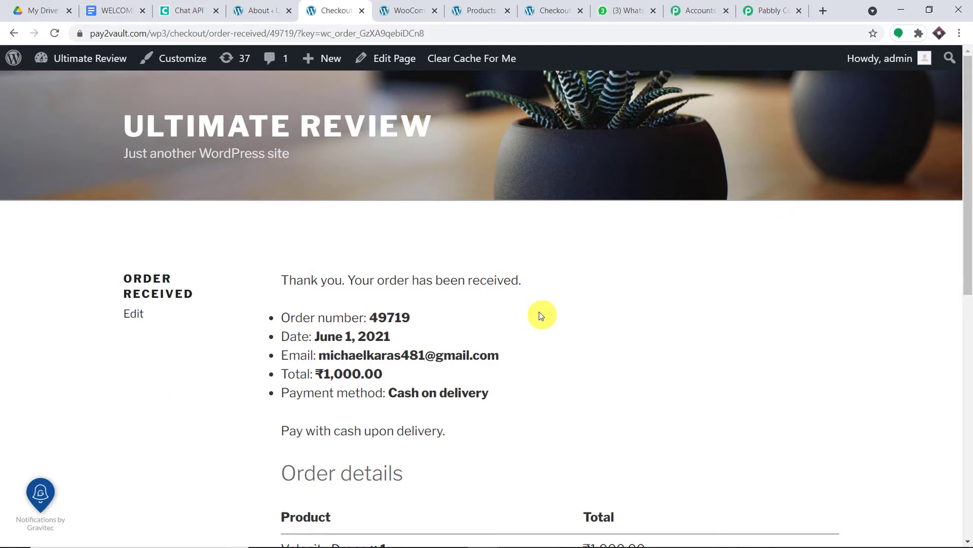
# - Review the order-received details, then return to the Pabbly Connect workflow
pyautogui.scroll(-3, 550, 298)
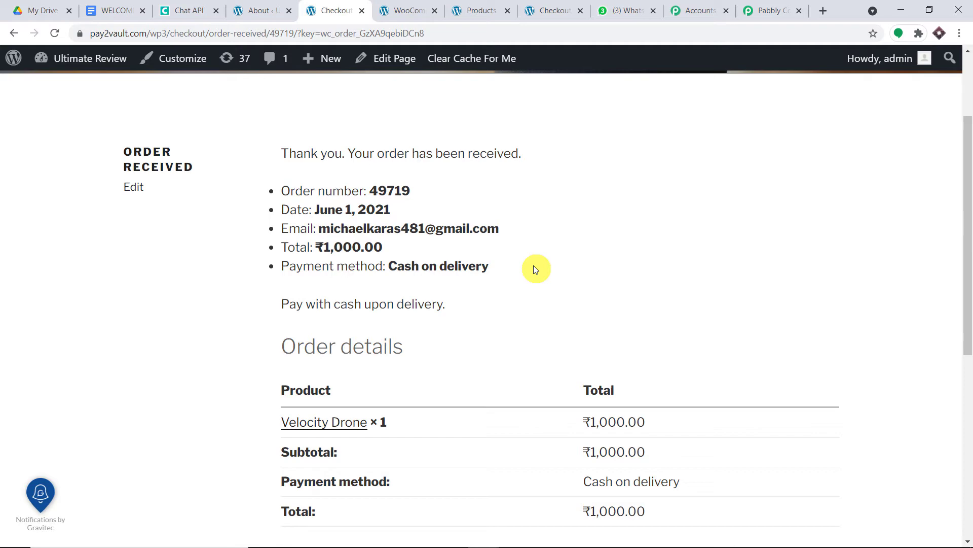
pyautogui.click(765, 10)
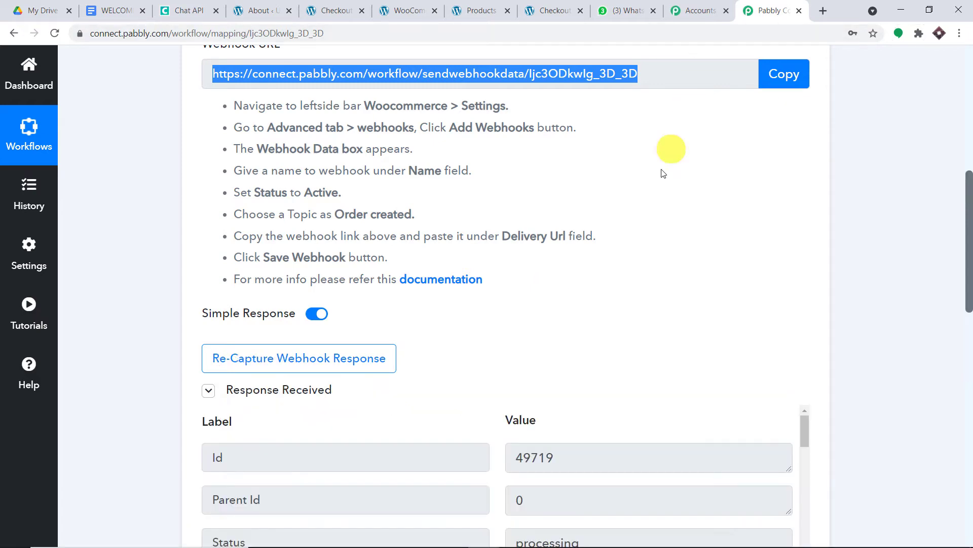
# - Review the captured order response, highlighting the billing phone and billing email values
pyautogui.scroll(-5, 630, 277)
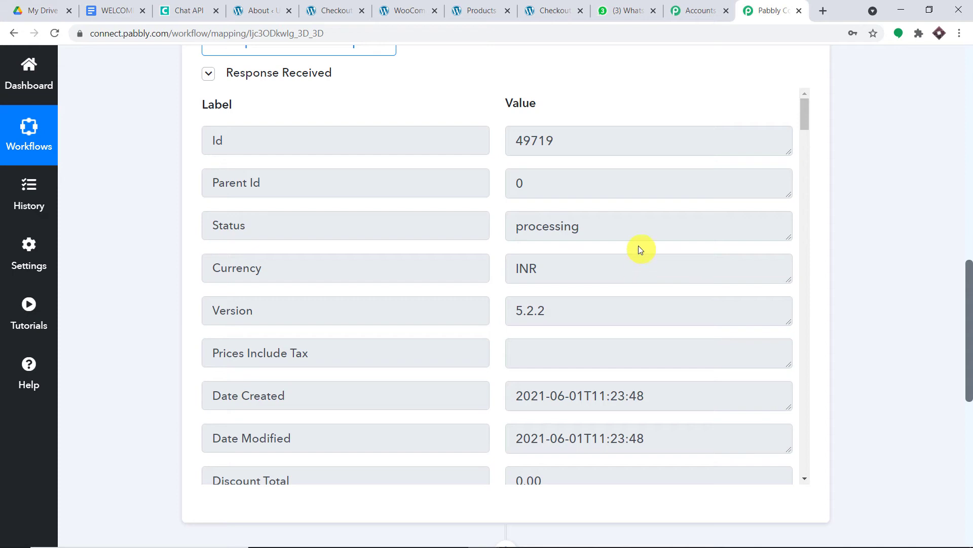
pyautogui.scroll(-3, 640, 248)
pyautogui.scroll(-3, 640, 247)
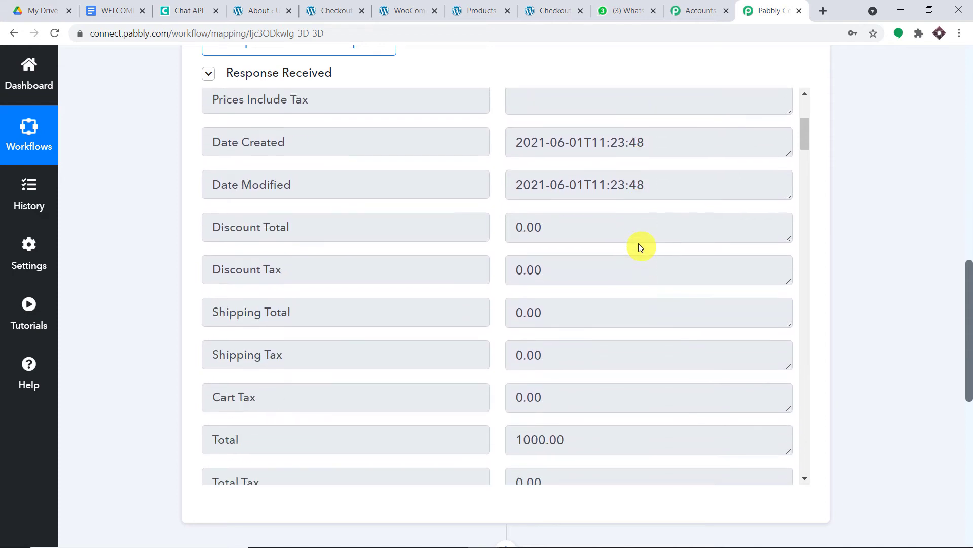
pyautogui.scroll(-10, 640, 238)
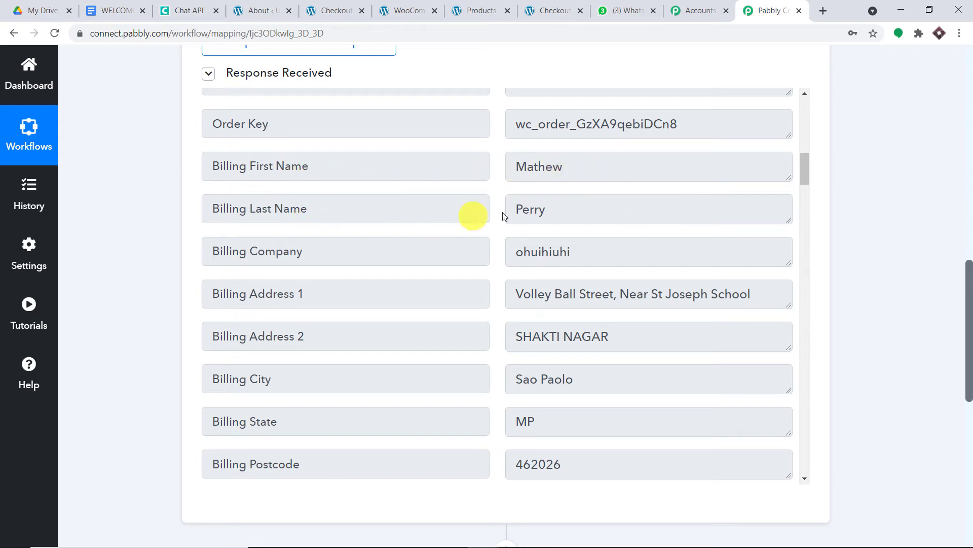
pyautogui.scroll(-7, 572, 213)
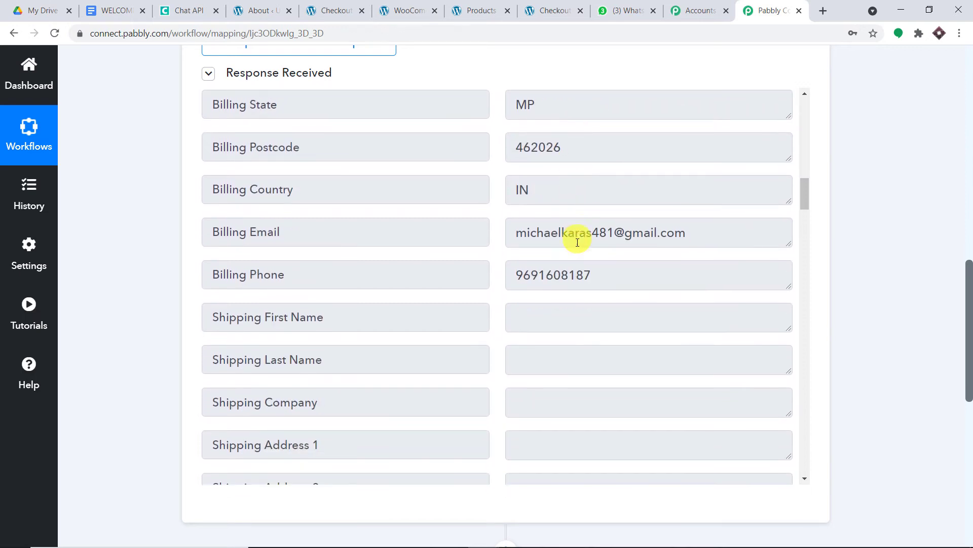
pyautogui.moveTo(607, 268); pyautogui.dragTo(496, 283)
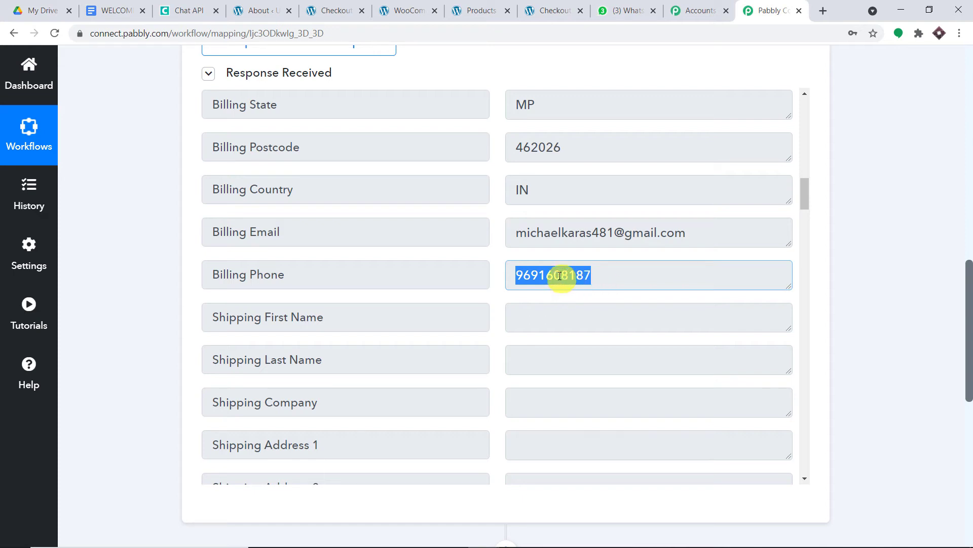
pyautogui.moveTo(691, 223); pyautogui.dragTo(424, 238)
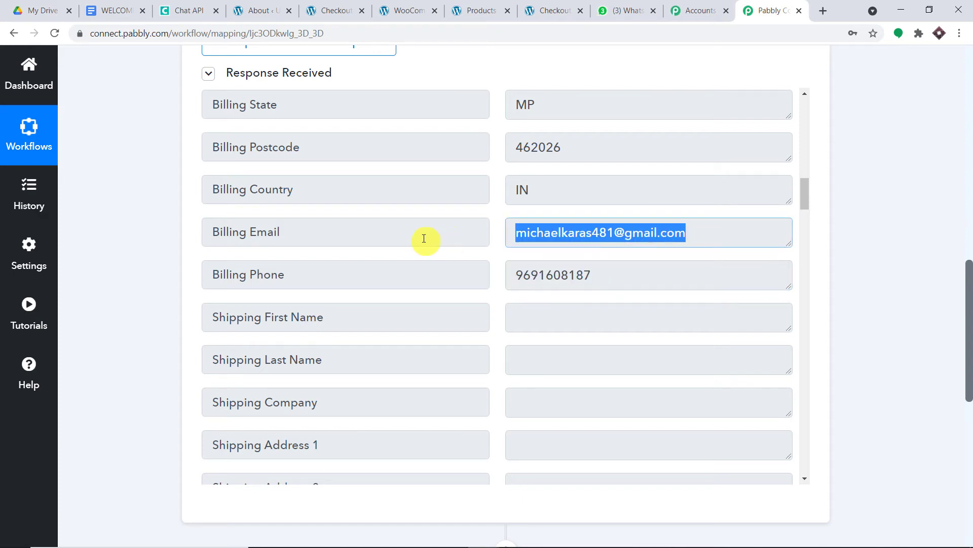
pyautogui.scroll(-4, 548, 226)
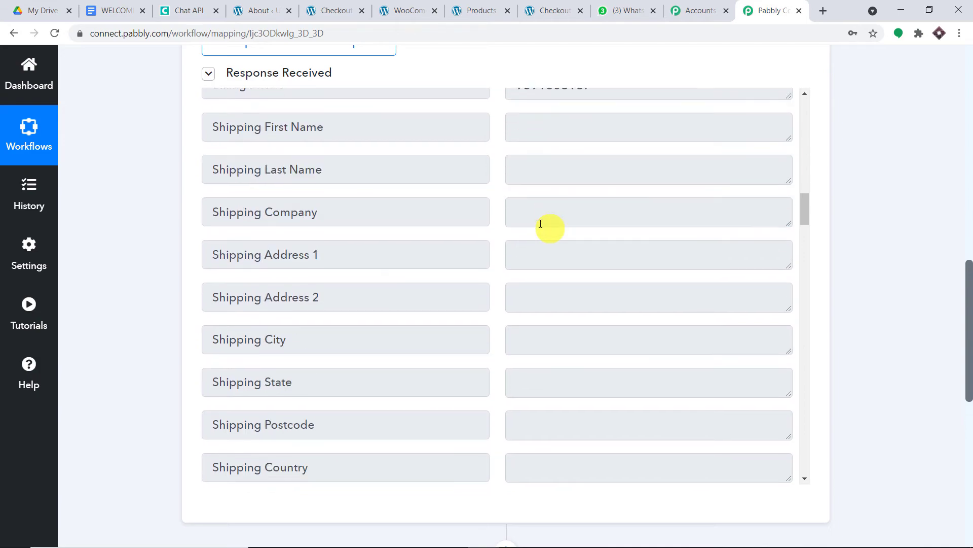
pyautogui.click(141, 2)
pyautogui.scroll(10, 461, 239)
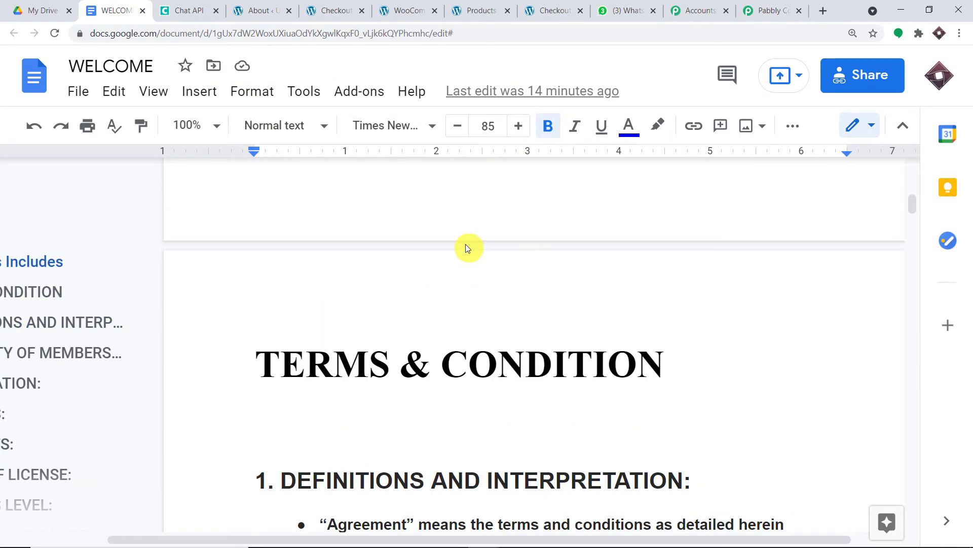
pyautogui.scroll(-2, 467, 245)
pyautogui.scroll(9, 467, 246)
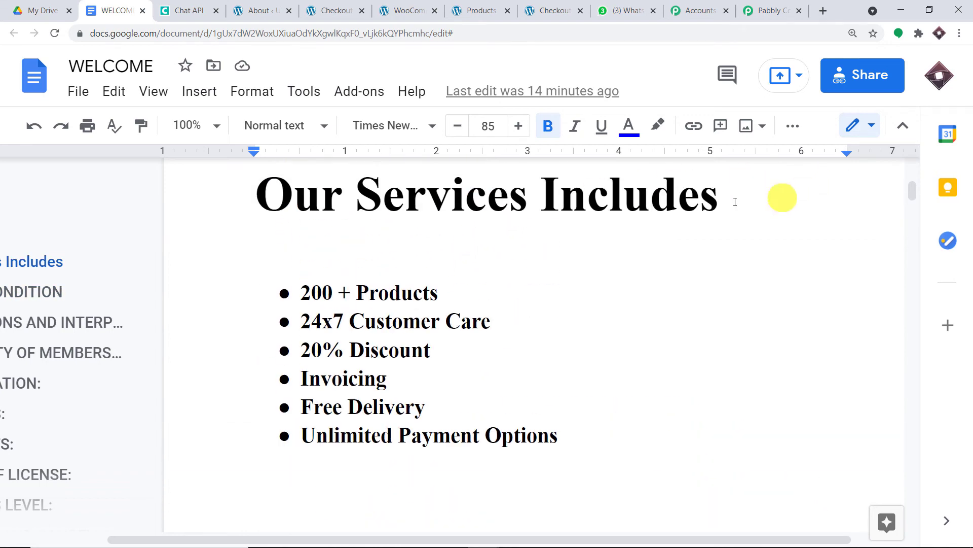
pyautogui.scroll(3, 419, 223)
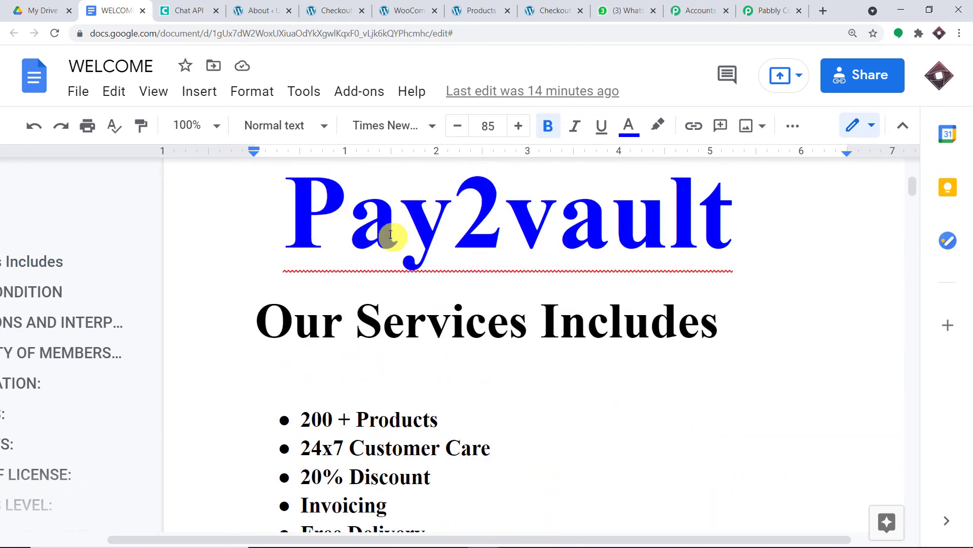
pyautogui.click(40, 10)
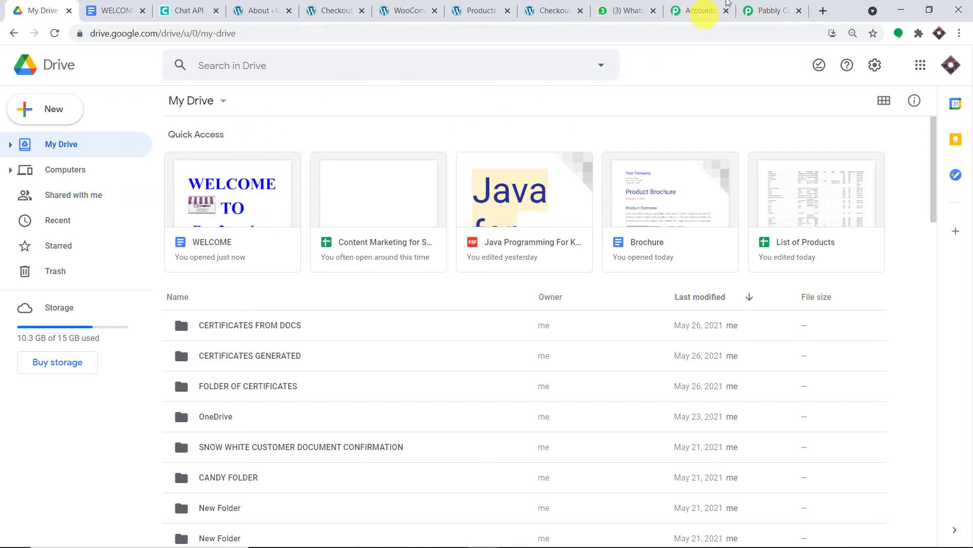
pyautogui.click(766, 5)
pyautogui.scroll(-5, 965, 315)
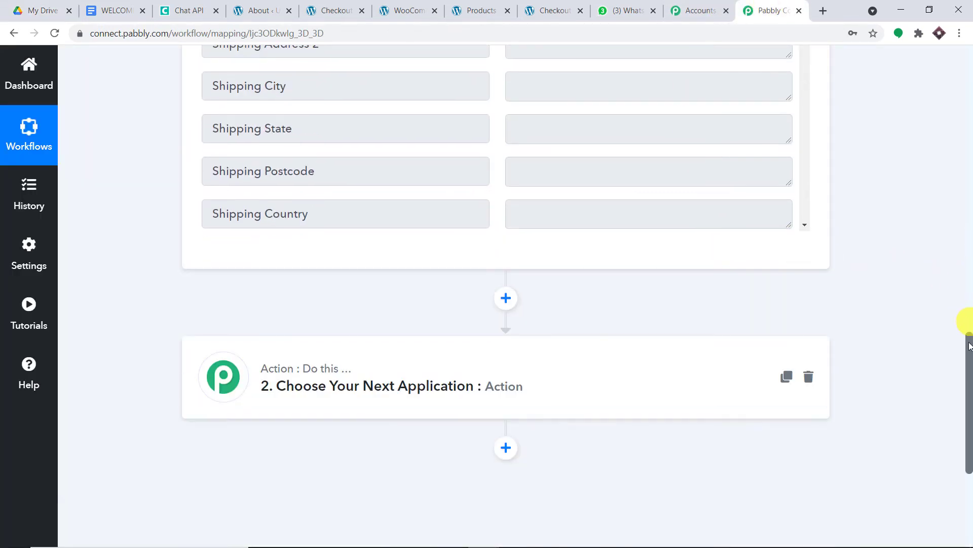
pyautogui.scroll(-3, 380, 277)
# - Set action step 2 to Google Drive's 'Share a File With Anyone' event
pyautogui.click(332, 248)
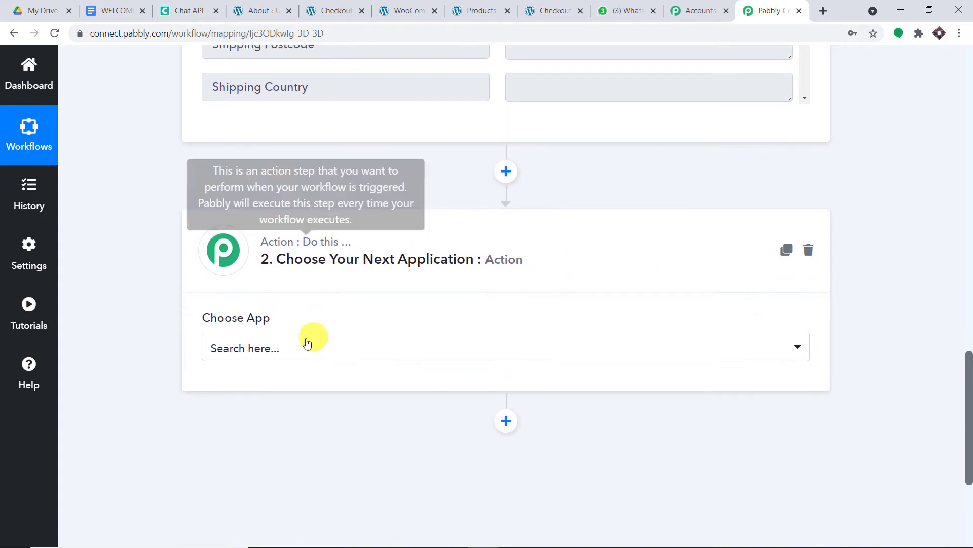
pyautogui.click(304, 344)
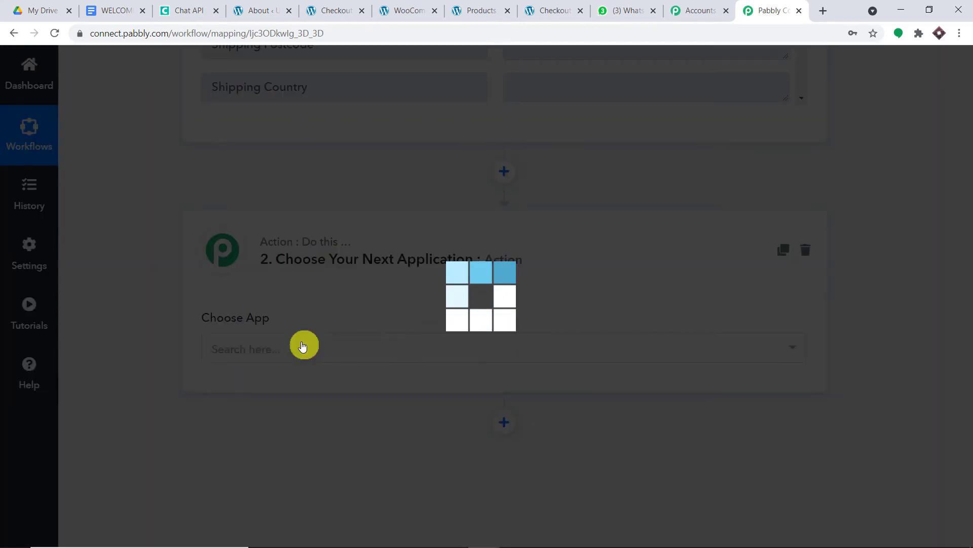
pyautogui.write('goog')
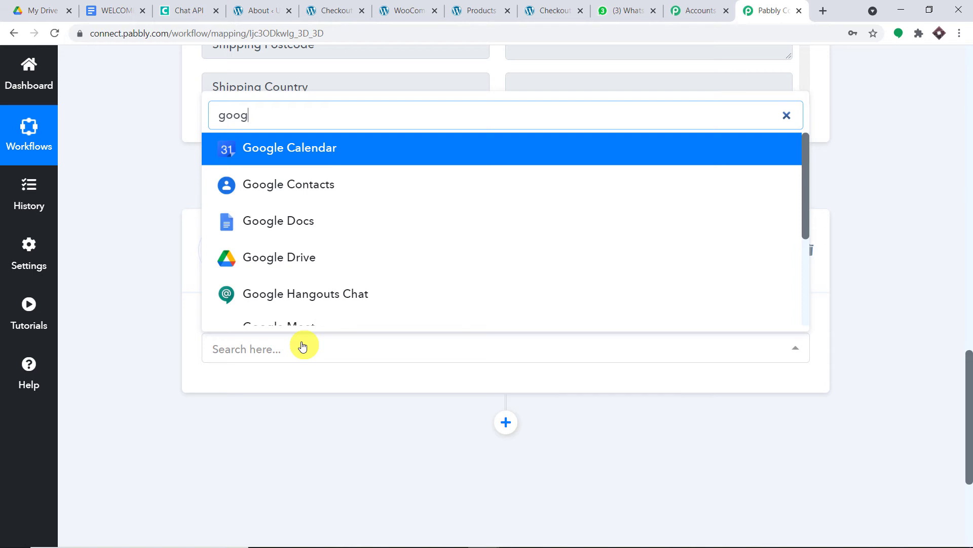
pyautogui.click(305, 266)
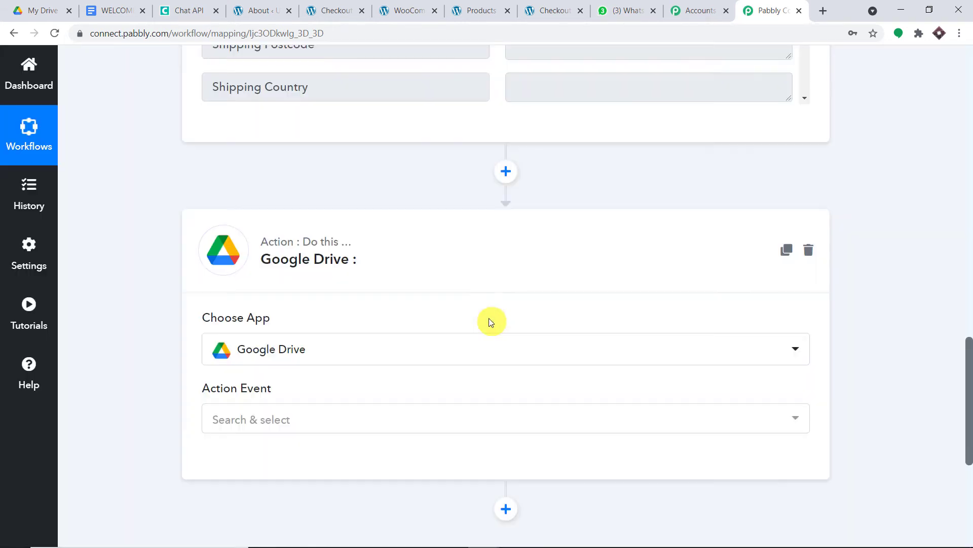
pyautogui.scroll(-4, 481, 330)
pyautogui.click(370, 233)
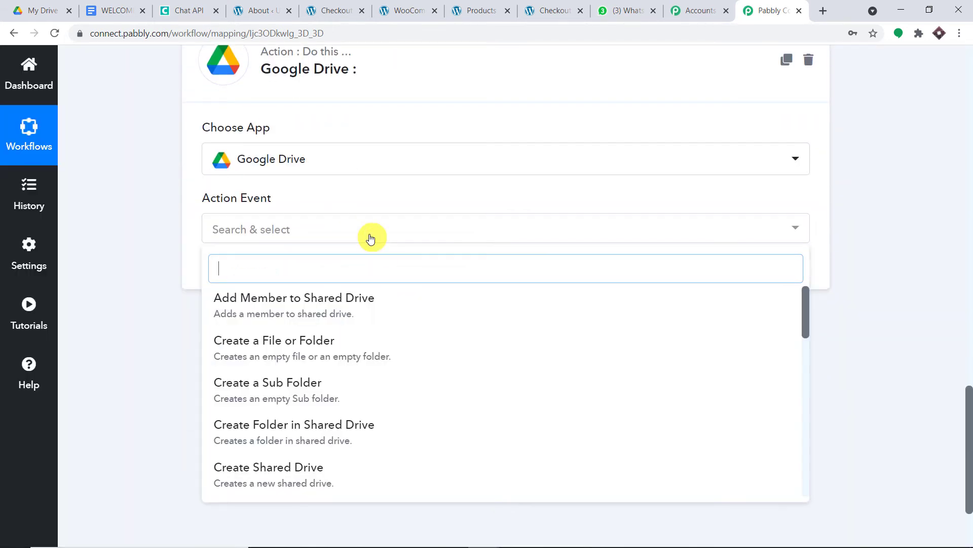
pyautogui.scroll(-8, 423, 348)
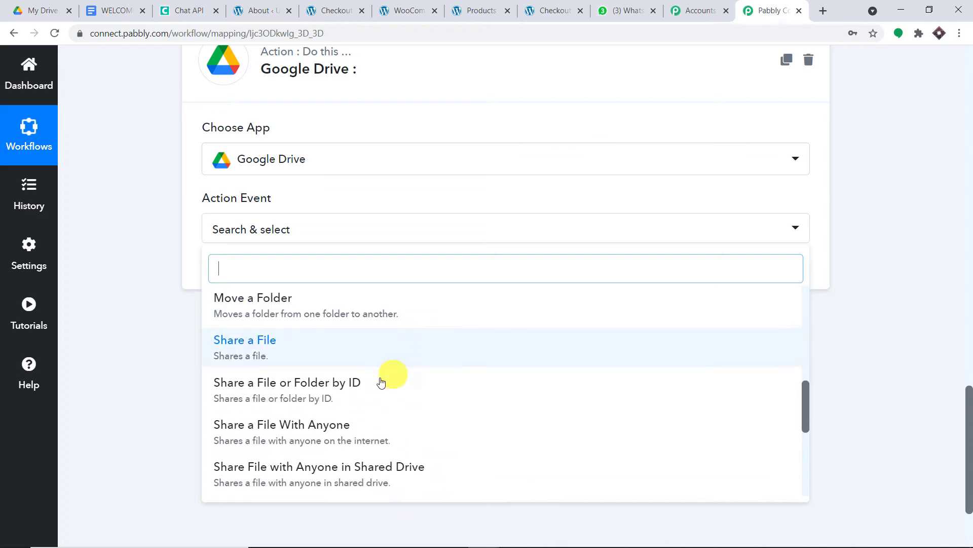
pyautogui.click(348, 423)
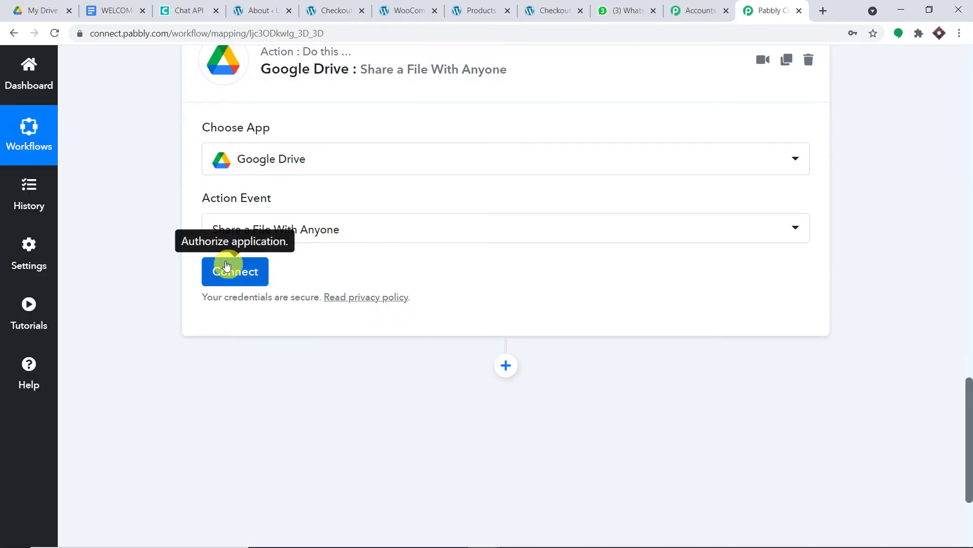
# - Connect and authorize a new Google Drive account for this action
pyautogui.click(226, 267)
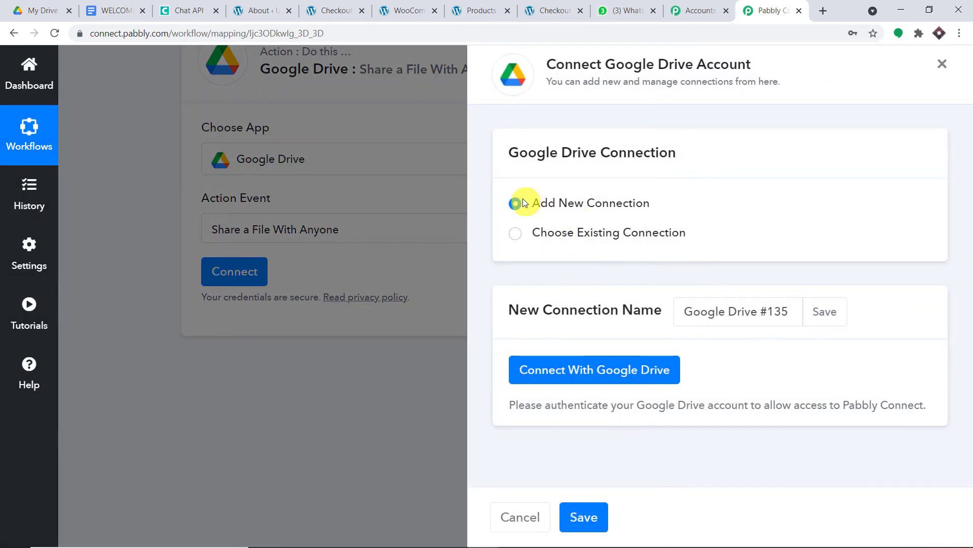
pyautogui.click(589, 372)
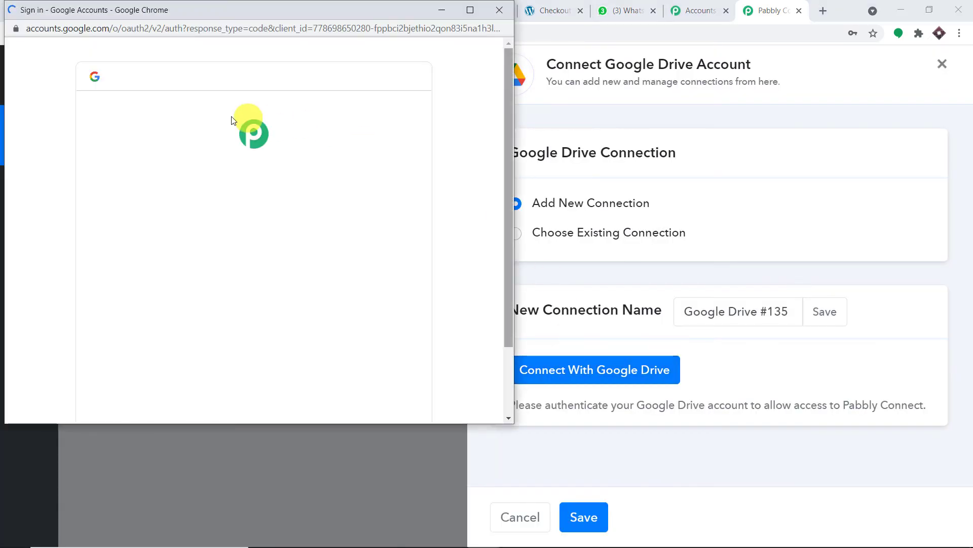
pyautogui.moveTo(413, 9); pyautogui.dragTo(775, 66)
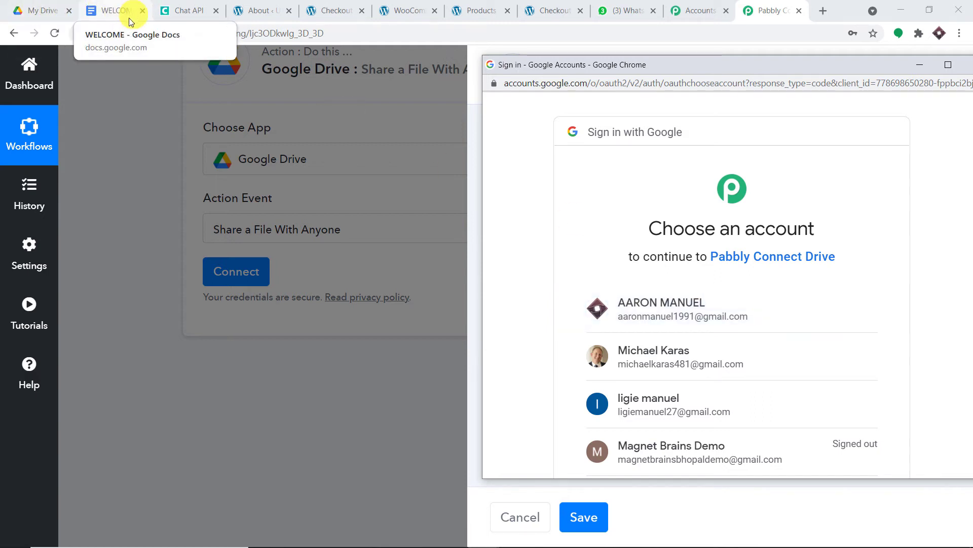
pyautogui.click(640, 312)
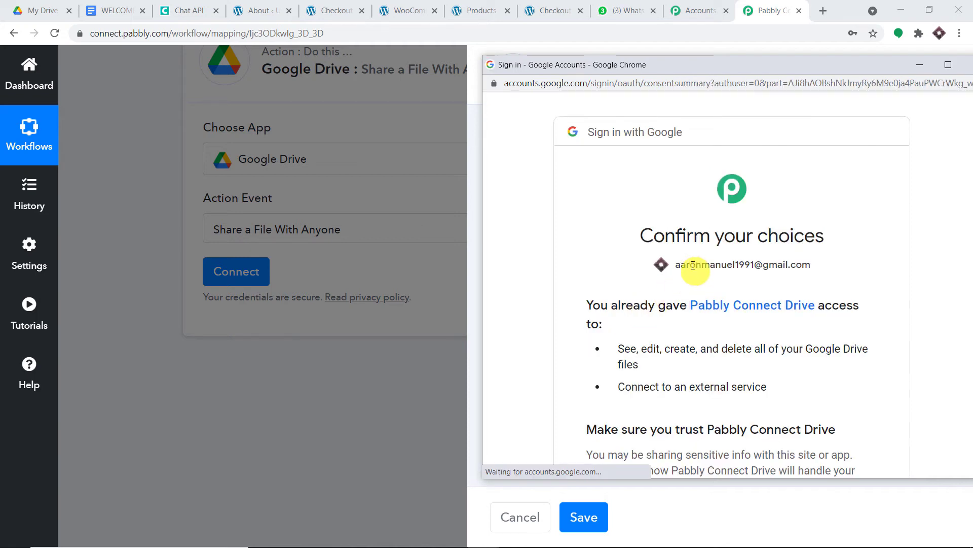
pyautogui.scroll(-4, 641, 263)
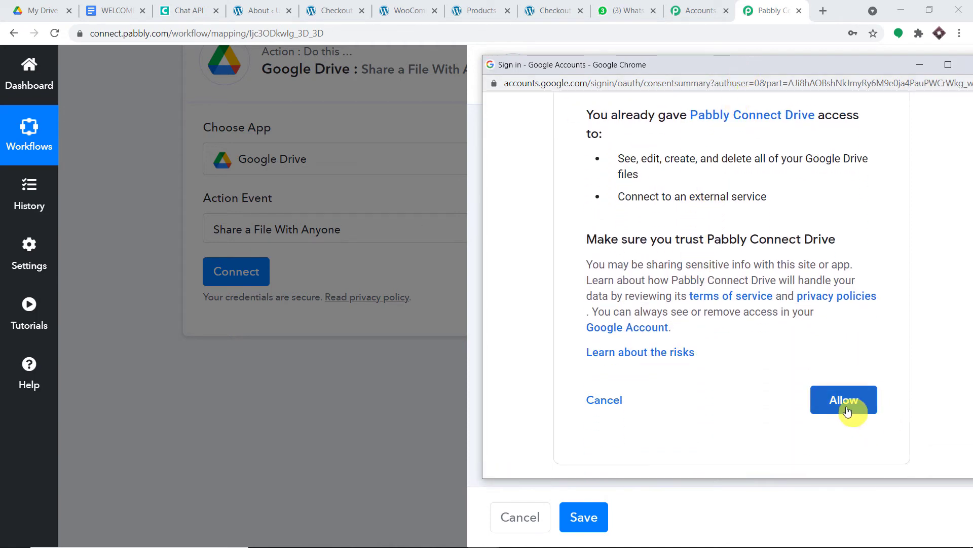
pyautogui.click(845, 400)
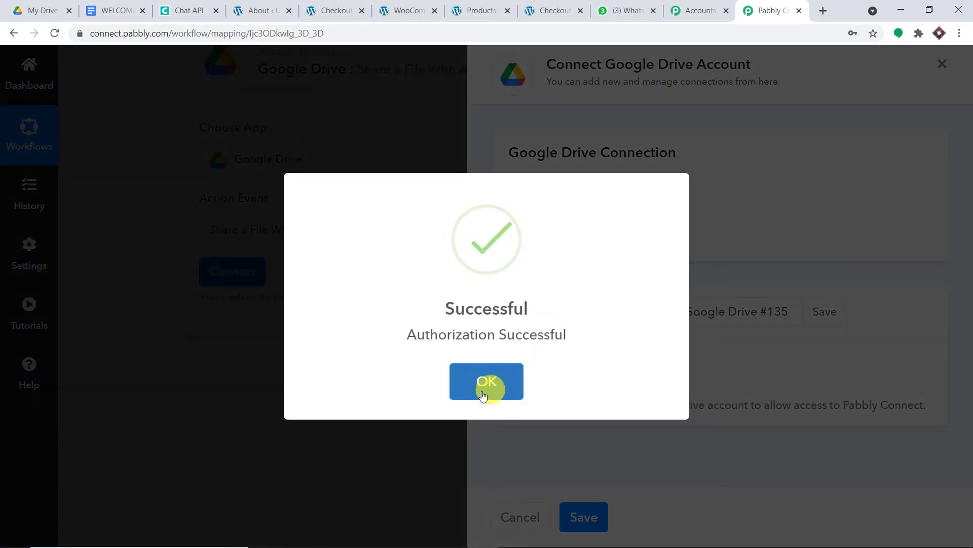
pyautogui.click(488, 386)
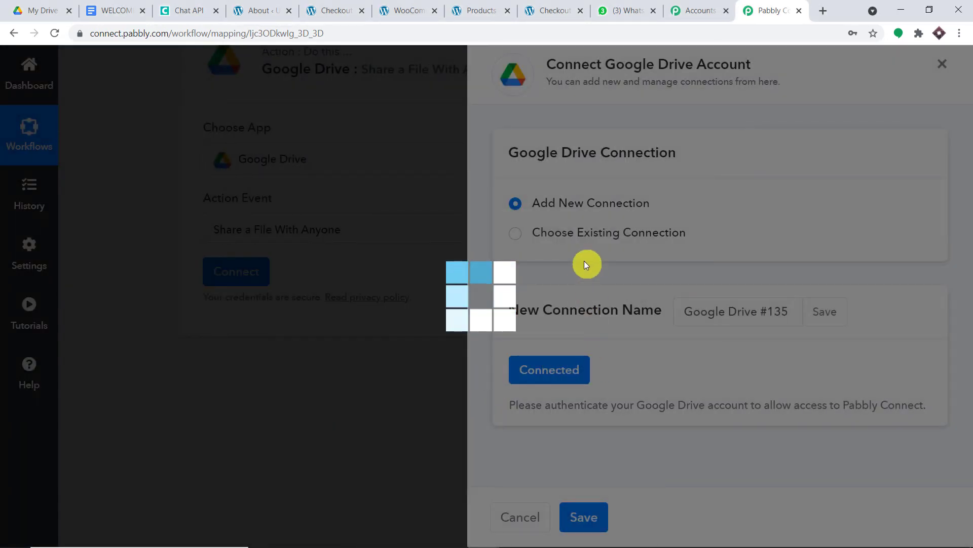
# - Choose the WELCOME document as File ID, then save and send a test request
pyautogui.scroll(-2, 482, 325)
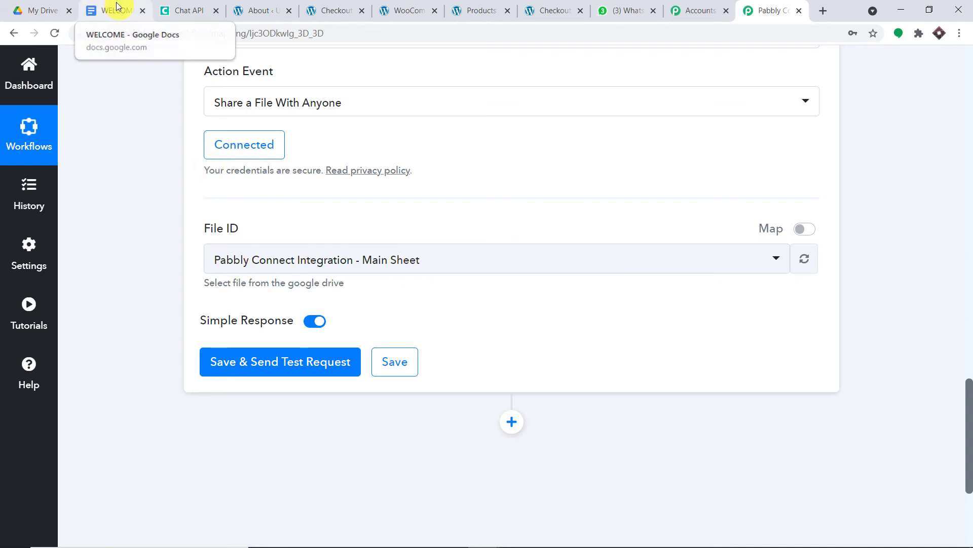
pyautogui.click(413, 252)
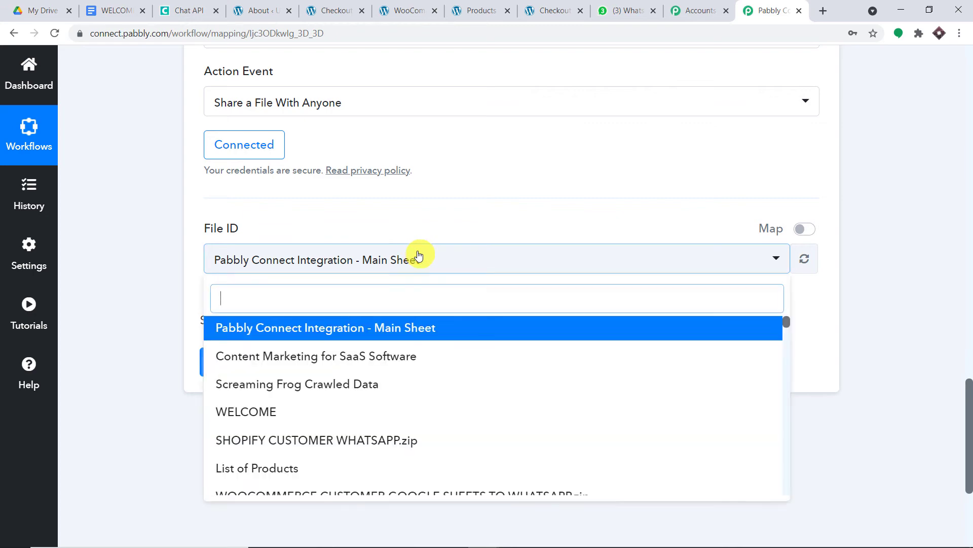
pyautogui.scroll(-3, 449, 348)
pyautogui.scroll(-15, 449, 348)
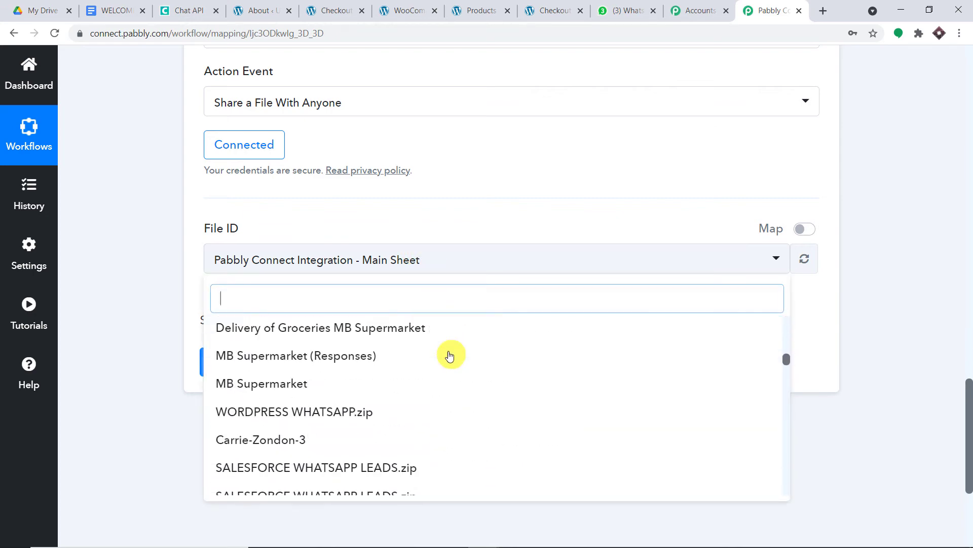
pyautogui.scroll(-5, 447, 359)
pyautogui.scroll(3, 444, 359)
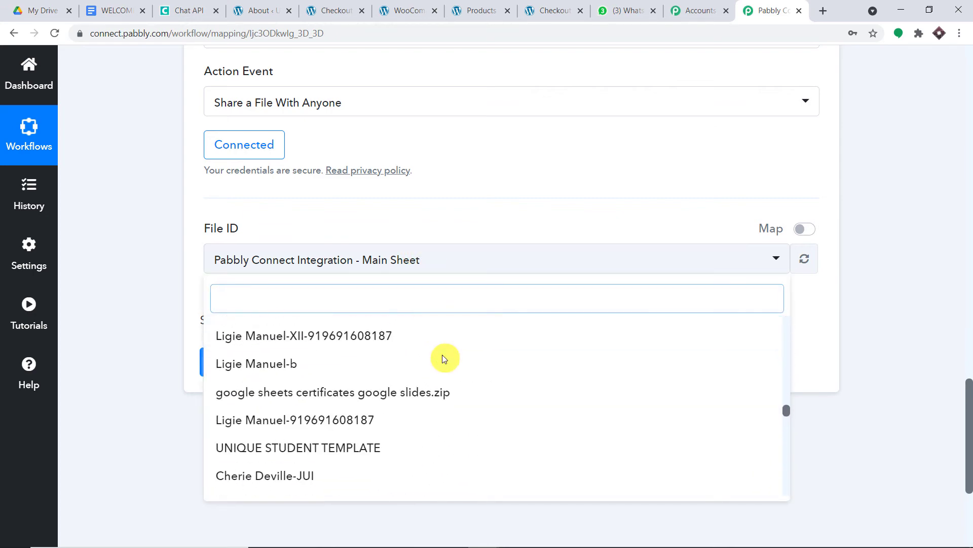
pyautogui.scroll(2, 445, 355)
pyautogui.scroll(2, 444, 345)
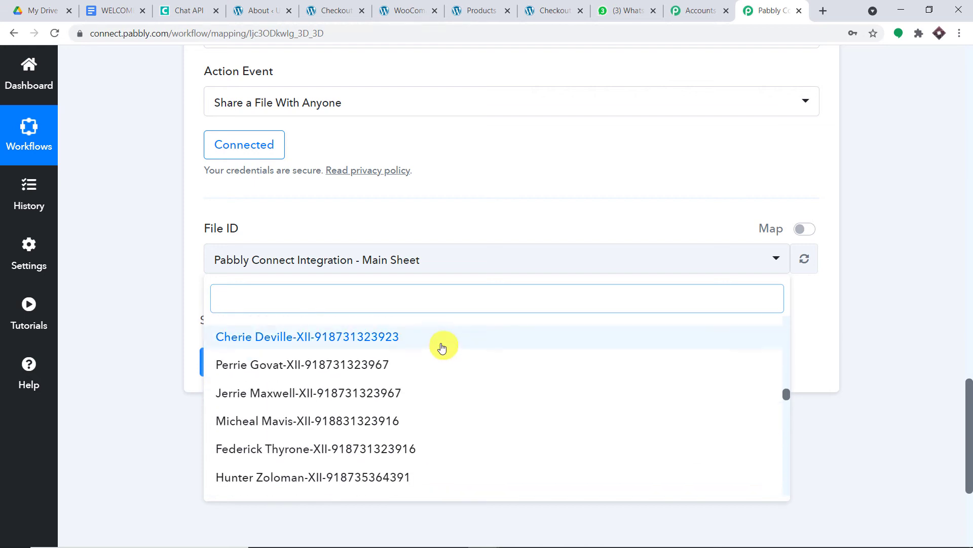
pyautogui.scroll(3, 437, 348)
pyautogui.scroll(5, 383, 348)
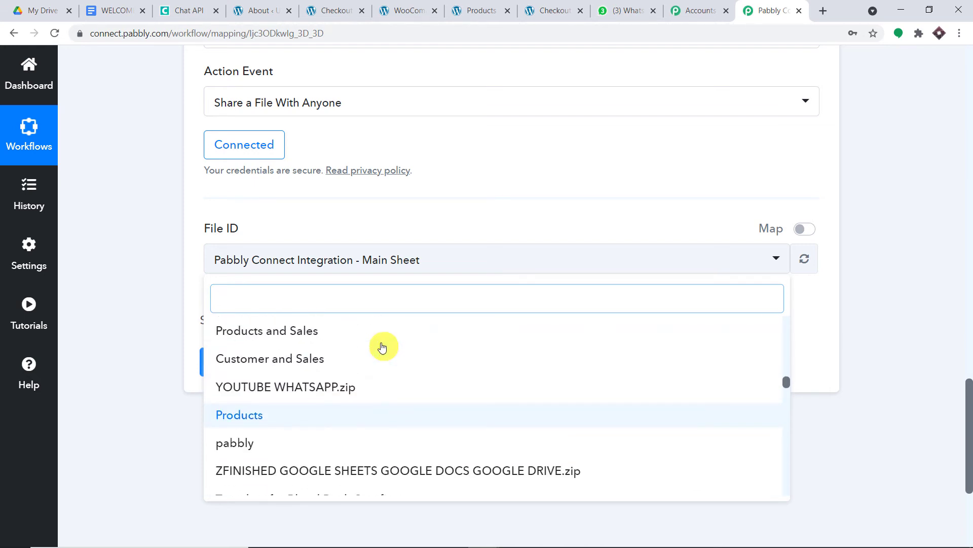
pyautogui.scroll(12, 383, 345)
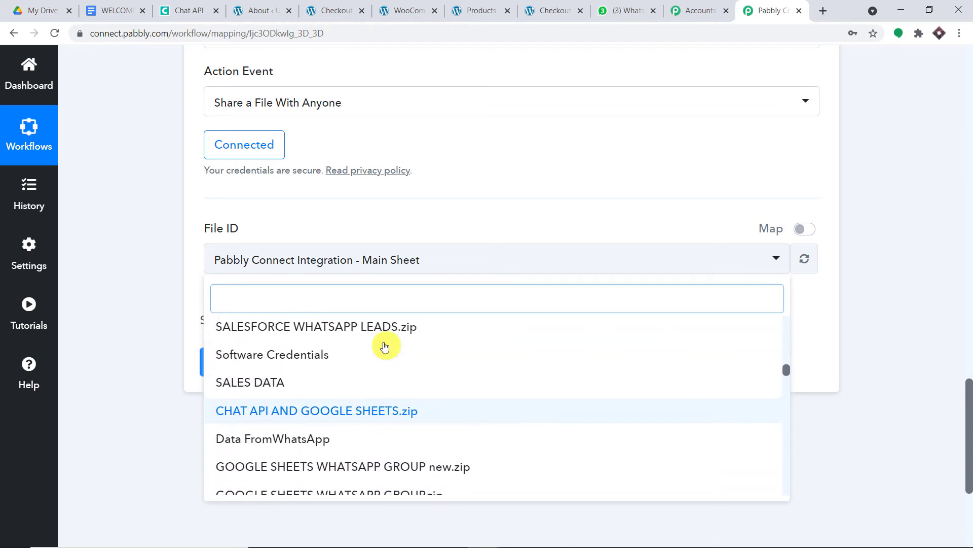
pyautogui.scroll(6, 362, 355)
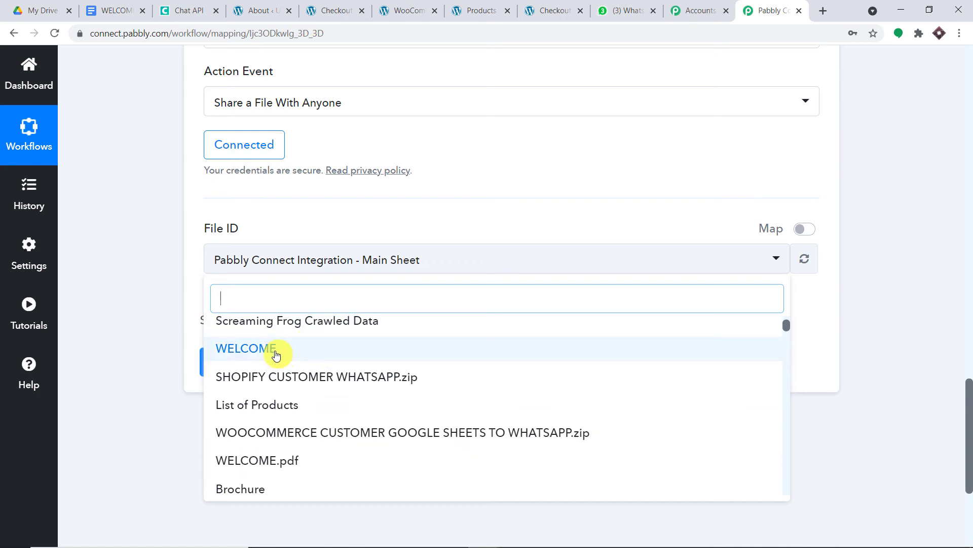
pyautogui.click(276, 355)
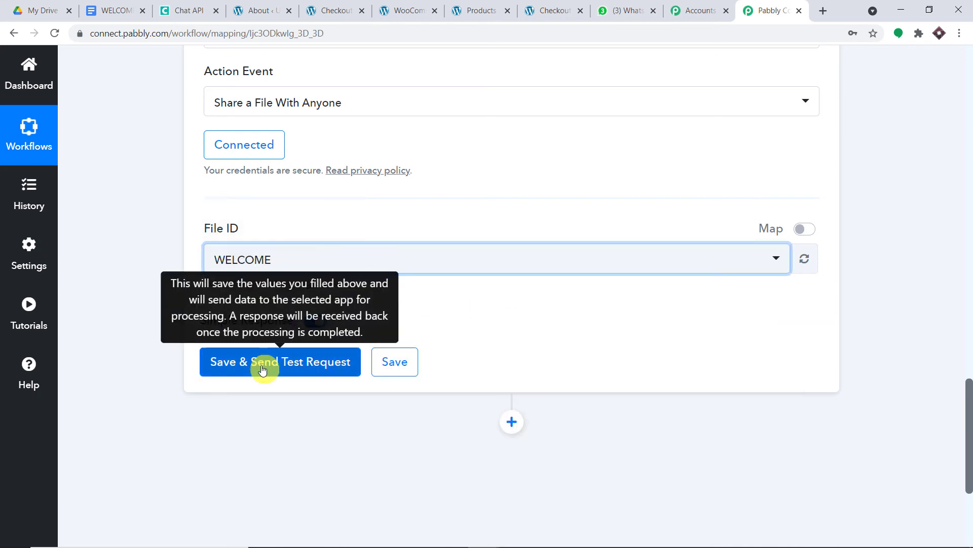
pyautogui.click(268, 363)
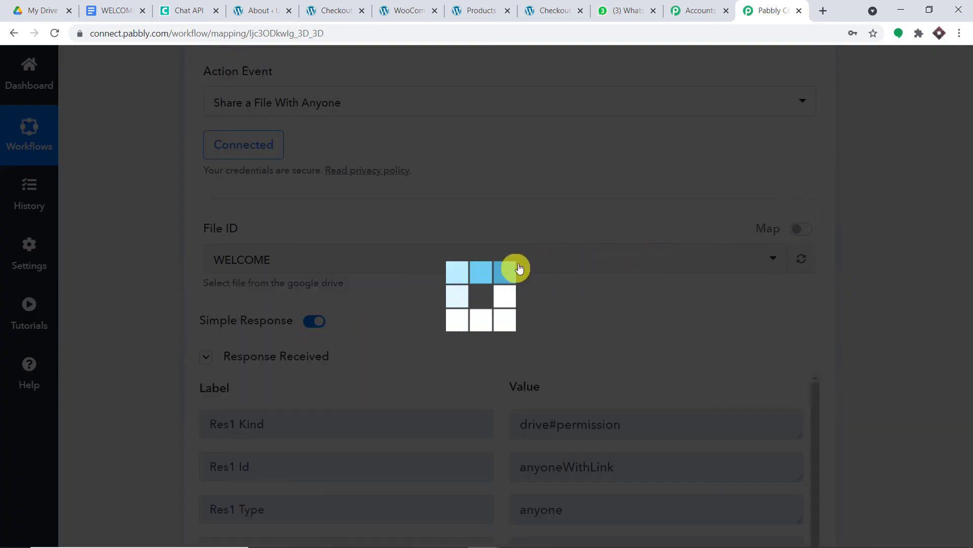
# - Review the Google Drive step's pdf, epub and docx export links
pyautogui.scroll(-2, 536, 278)
pyautogui.scroll(-2, 536, 278)
pyautogui.scroll(-3, 695, 282)
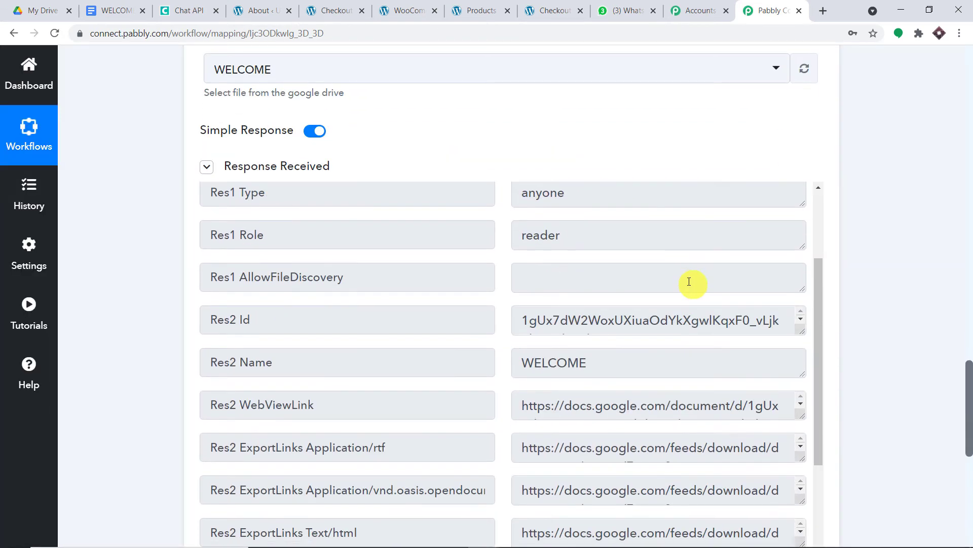
pyautogui.scroll(3, 576, 268)
pyautogui.moveTo(970, 384); pyautogui.dragTo(969, 428)
pyautogui.scroll(-1, 654, 160)
pyautogui.scroll(-5, 654, 161)
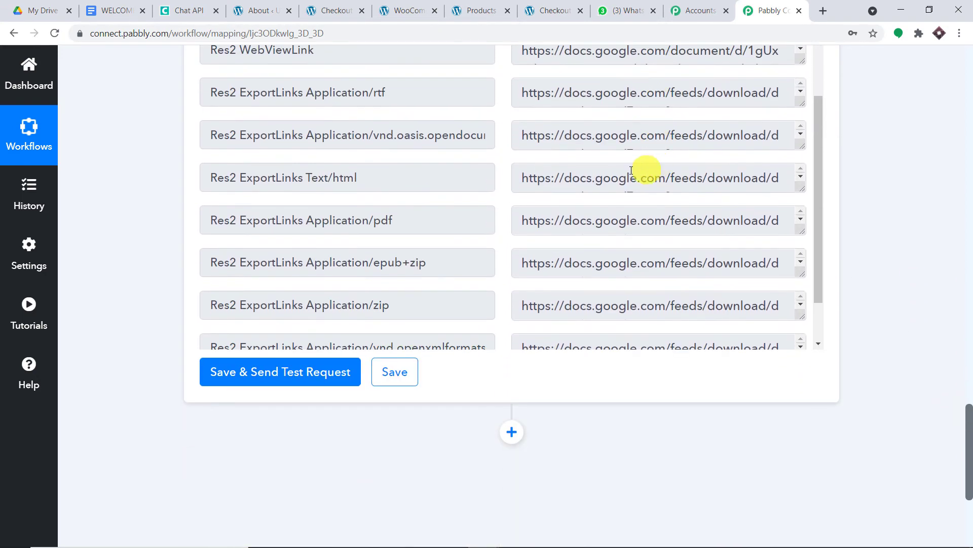
pyautogui.moveTo(535, 219); pyautogui.dragTo(606, 226)
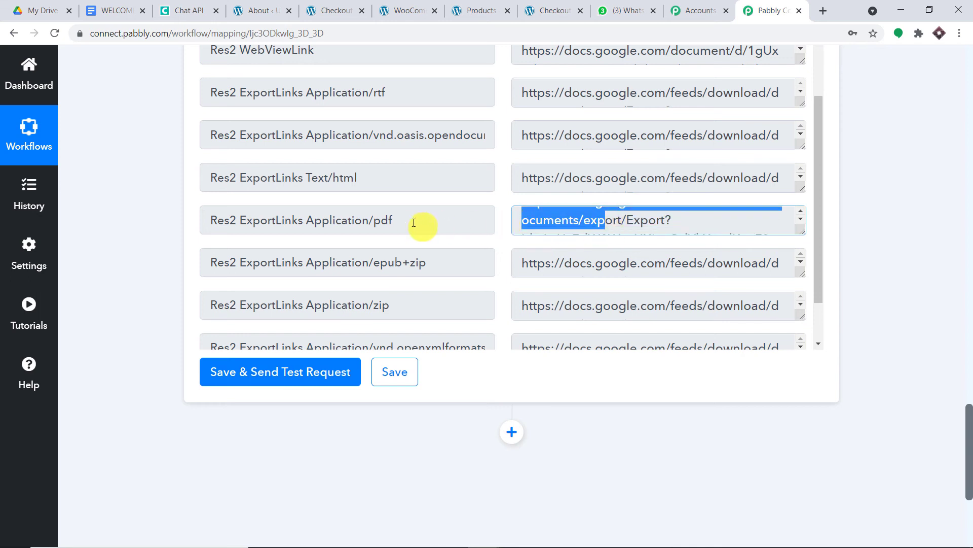
pyautogui.moveTo(401, 223); pyautogui.dragTo(433, 197)
pyautogui.scroll(-1, 480, 225)
pyautogui.moveTo(529, 201); pyautogui.dragTo(779, 211)
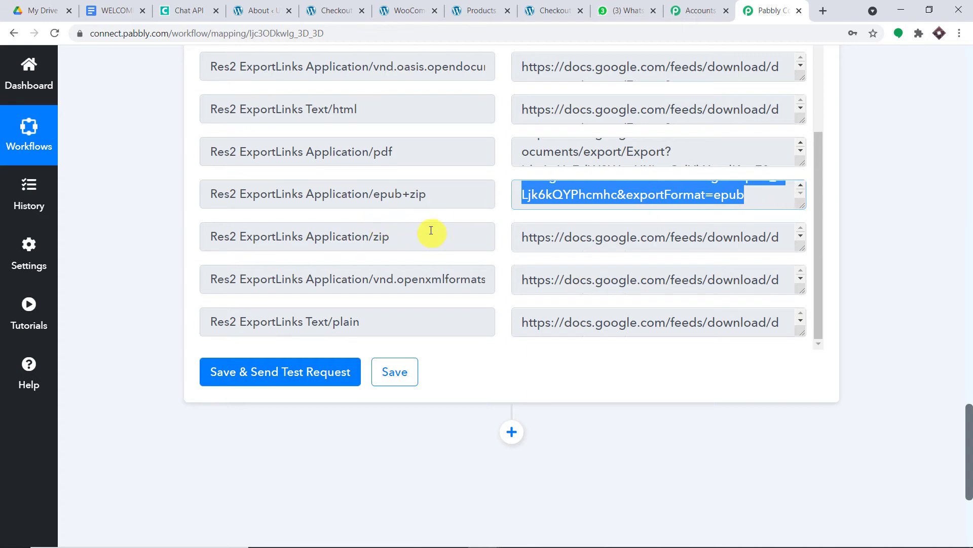
pyautogui.scroll(-1, 436, 232)
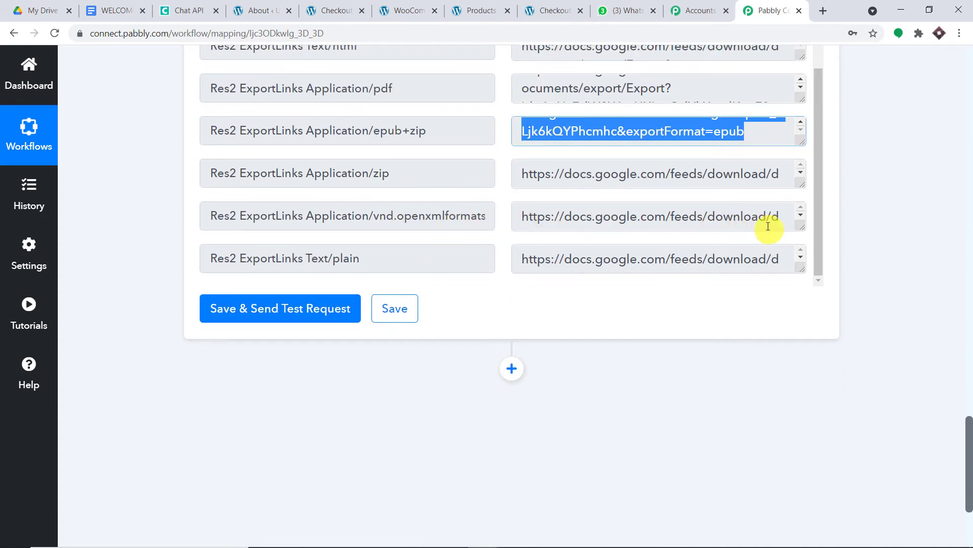
pyautogui.moveTo(795, 228); pyautogui.dragTo(534, 211)
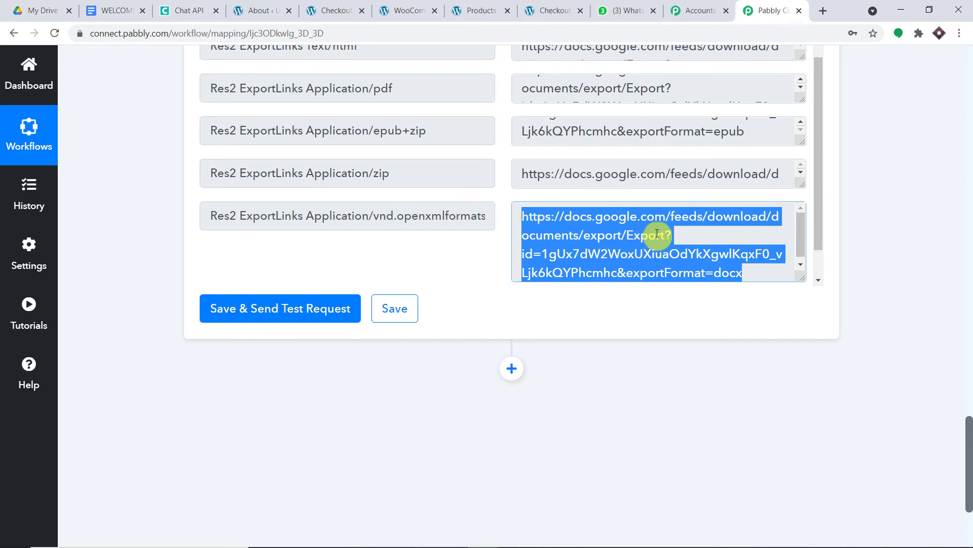
# - Add a new empty action step below the Drive sharing step
pyautogui.scroll(-1, 725, 217)
pyautogui.scroll(-1, 821, 217)
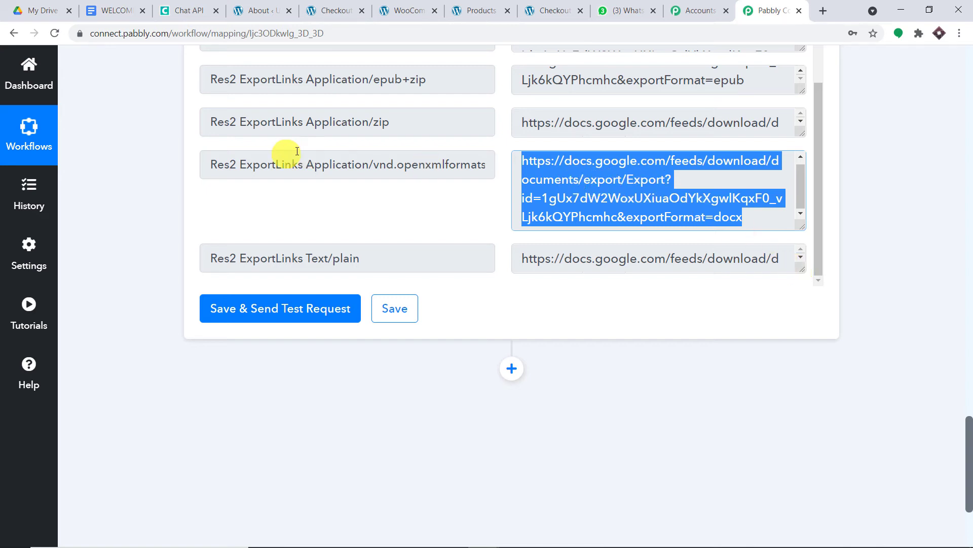
pyautogui.click(512, 369)
pyautogui.scroll(-1, 609, 269)
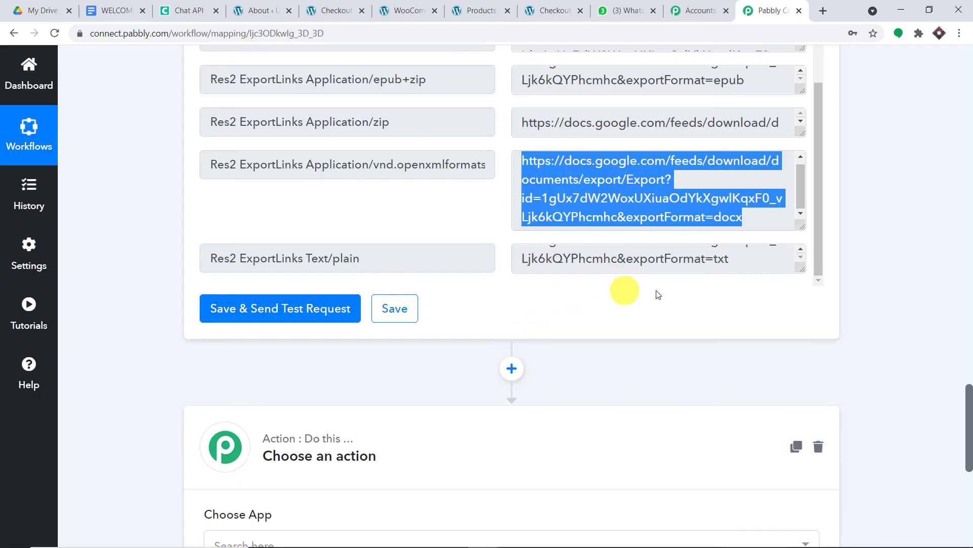
# - Choose Chat API as the new step's app, searching 'cha'
pyautogui.scroll(-5, 928, 371)
pyautogui.click(235, 290)
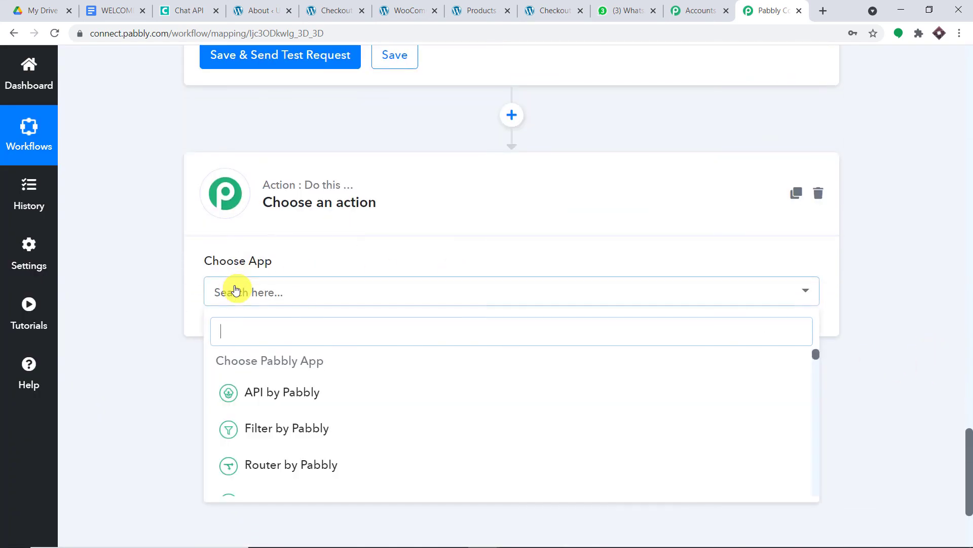
pyautogui.write('cha')
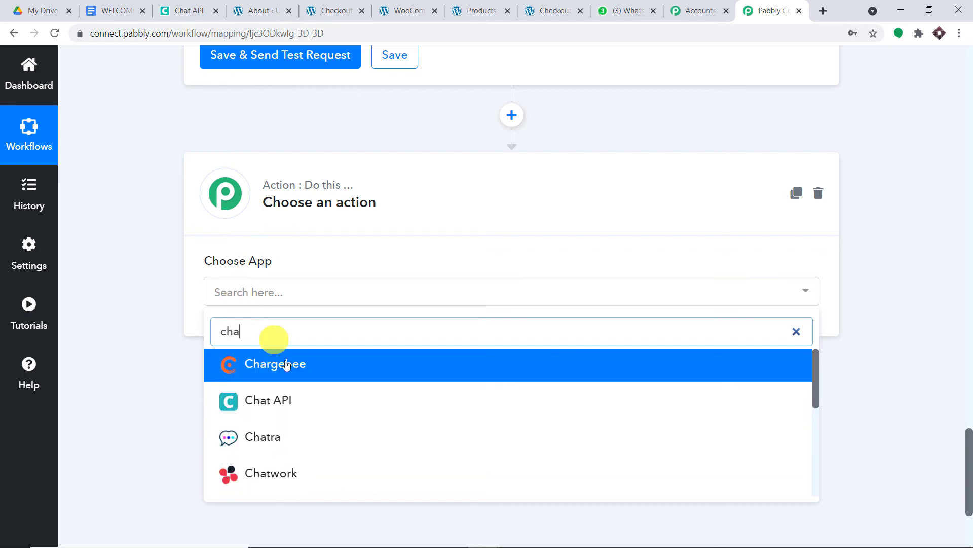
pyautogui.click(306, 402)
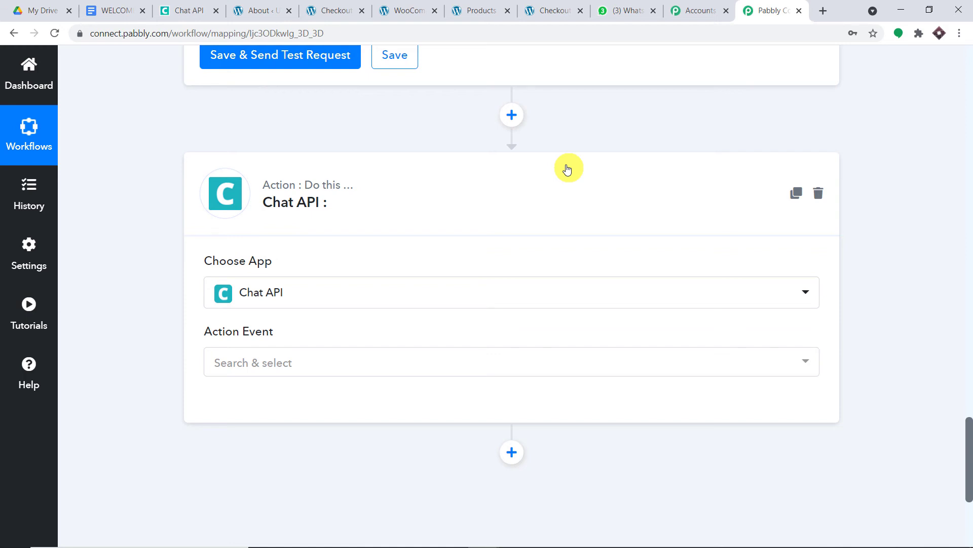
# - Set the Chat API action event to Send File and begin connecting an account
pyautogui.click(317, 363)
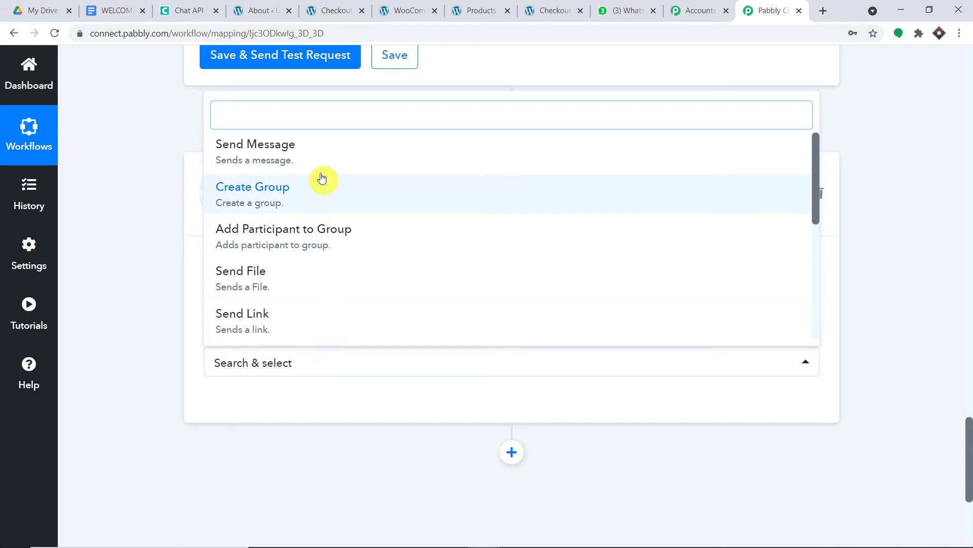
pyautogui.scroll(-1, 349, 228)
pyautogui.click(345, 224)
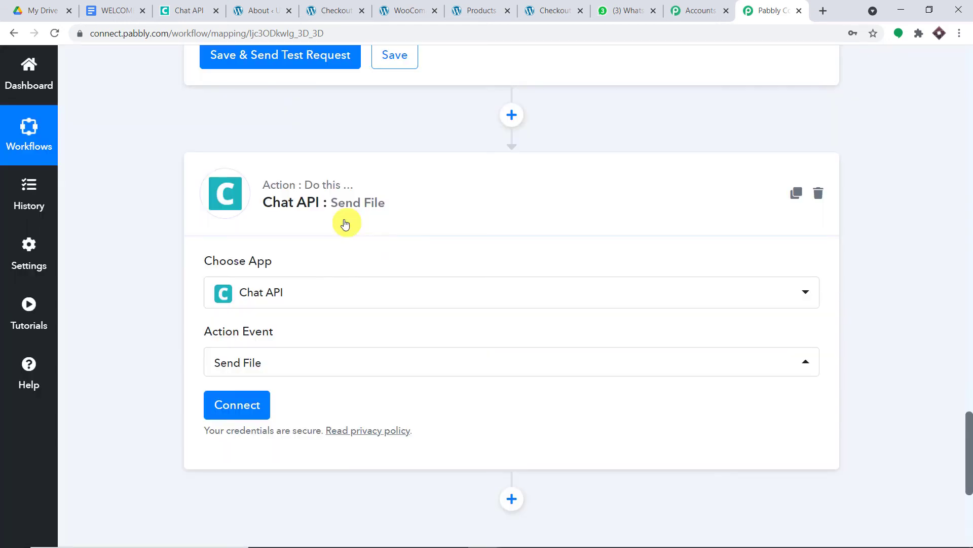
pyautogui.click(243, 413)
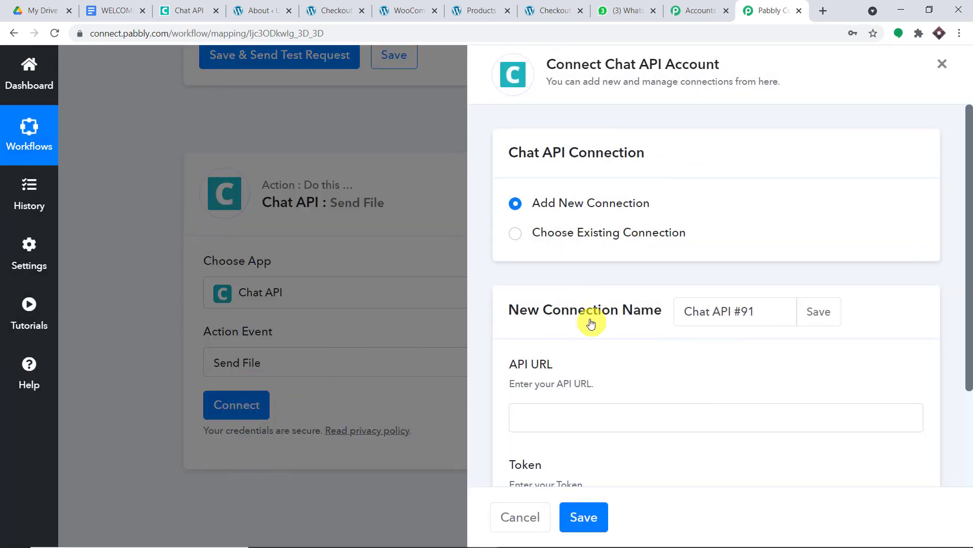
# - Copy the instance's API URL from the Chat API page into the connection's API URL field
pyautogui.scroll(-3, 583, 243)
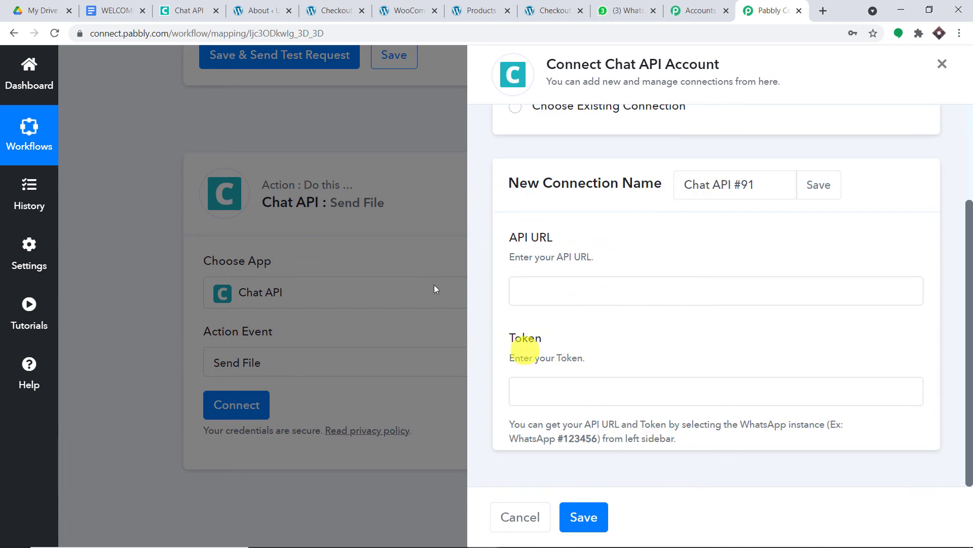
pyautogui.click(187, 10)
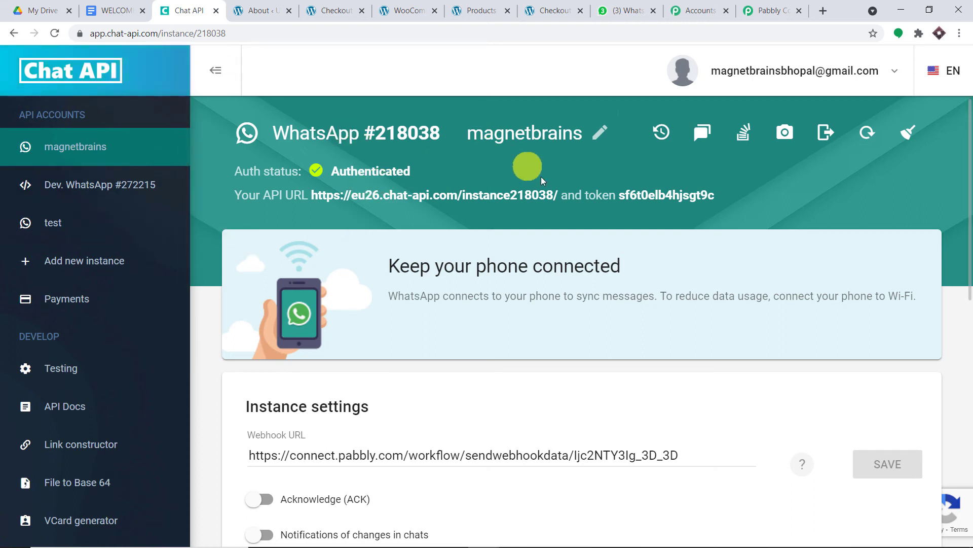
pyautogui.moveTo(563, 195); pyautogui.dragTo(319, 195)
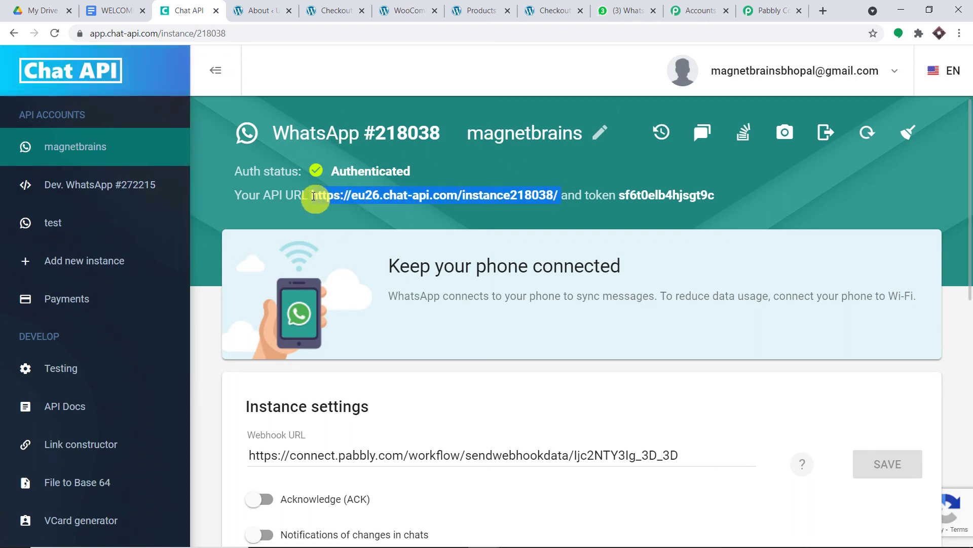
pyautogui.rightClick(313, 196)
pyautogui.click(345, 204)
pyautogui.click(771, 10)
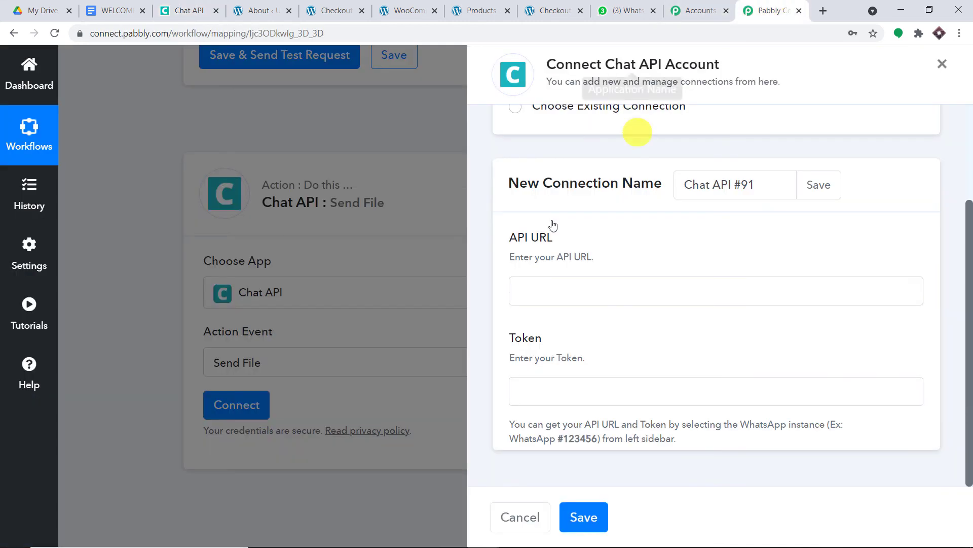
pyautogui.click(528, 287)
pyautogui.hotkey('ctrl', 'v')
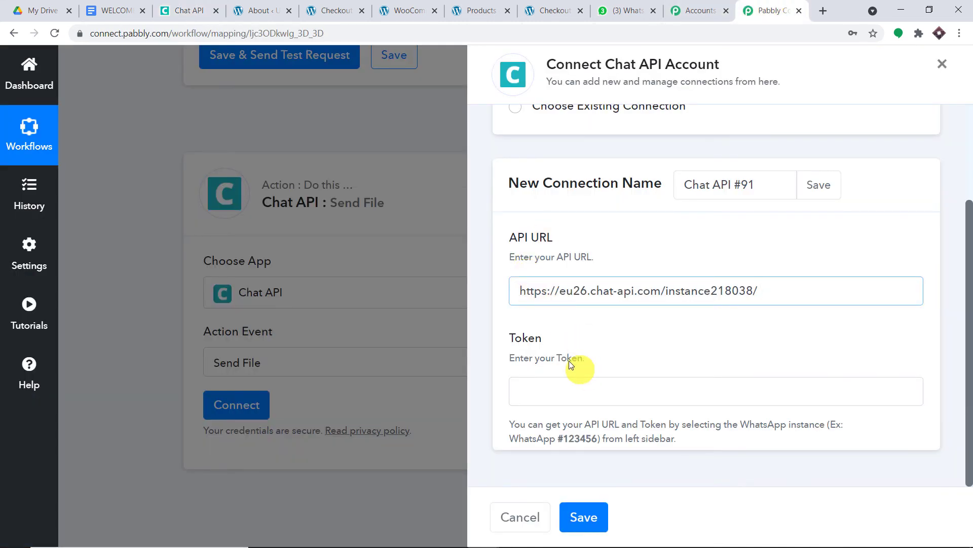
# - Copy the instance token from the Chat API instance page
pyautogui.click(167, 10)
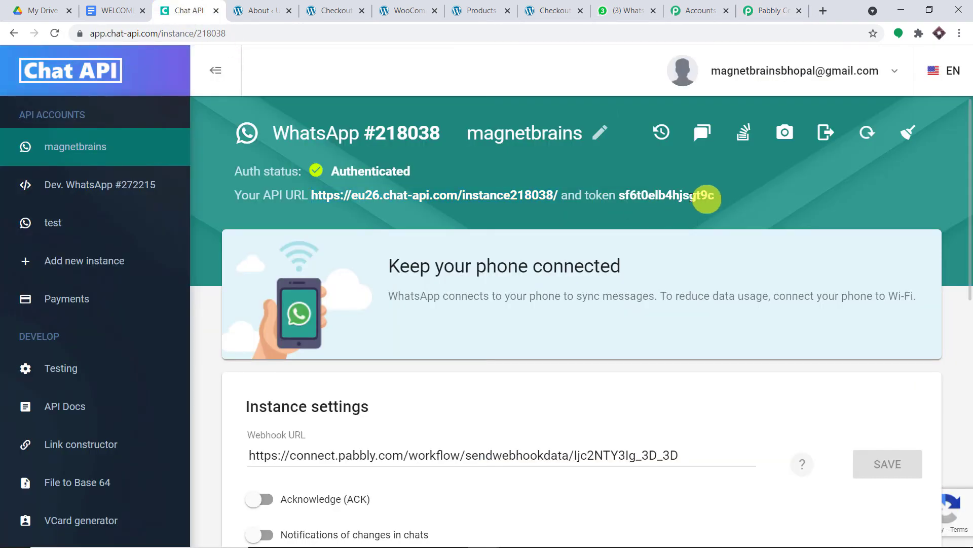
pyautogui.moveTo(693, 196); pyautogui.dragTo(629, 195)
pyautogui.rightClick(622, 195)
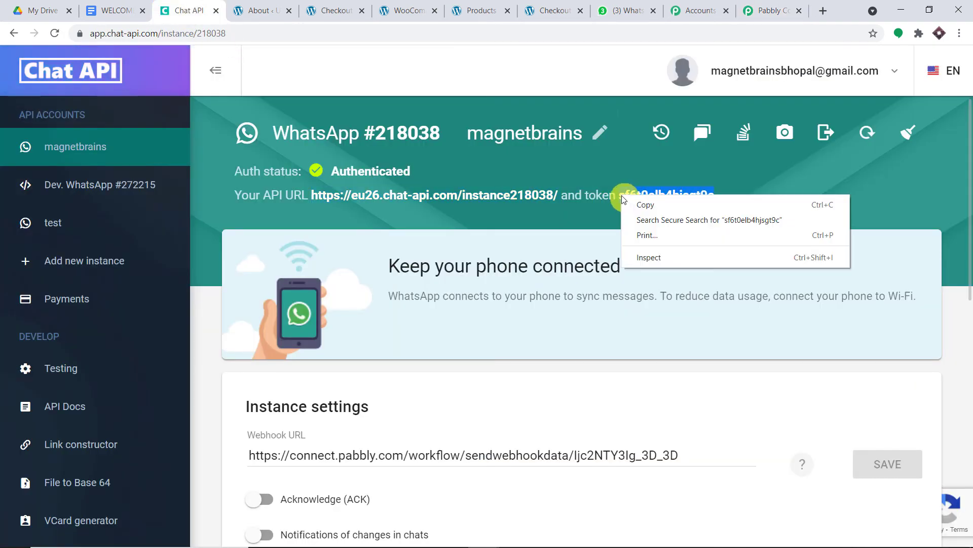
pyautogui.click(645, 207)
pyautogui.click(773, 10)
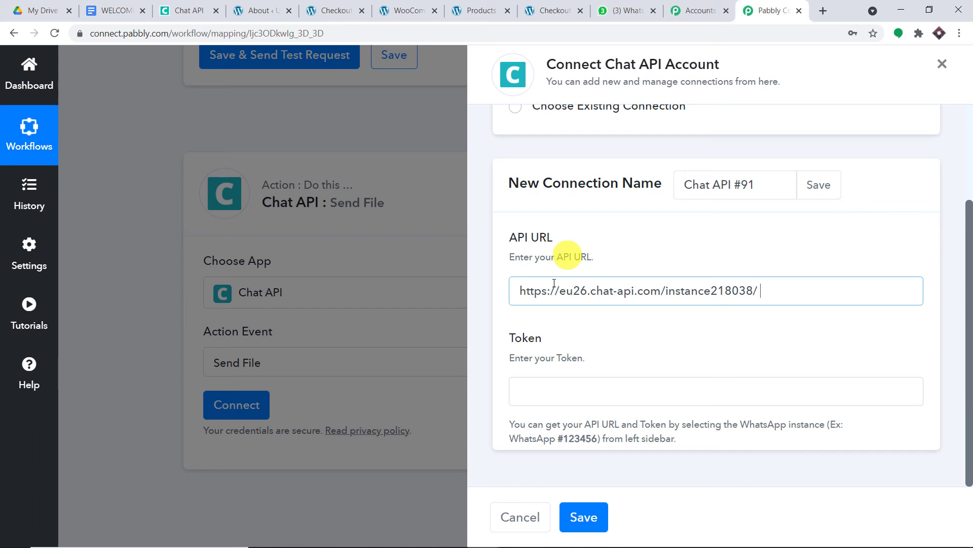
# - Fill the Token field with the copied instance token and save the Chat API #91 connection
pyautogui.click(555, 383)
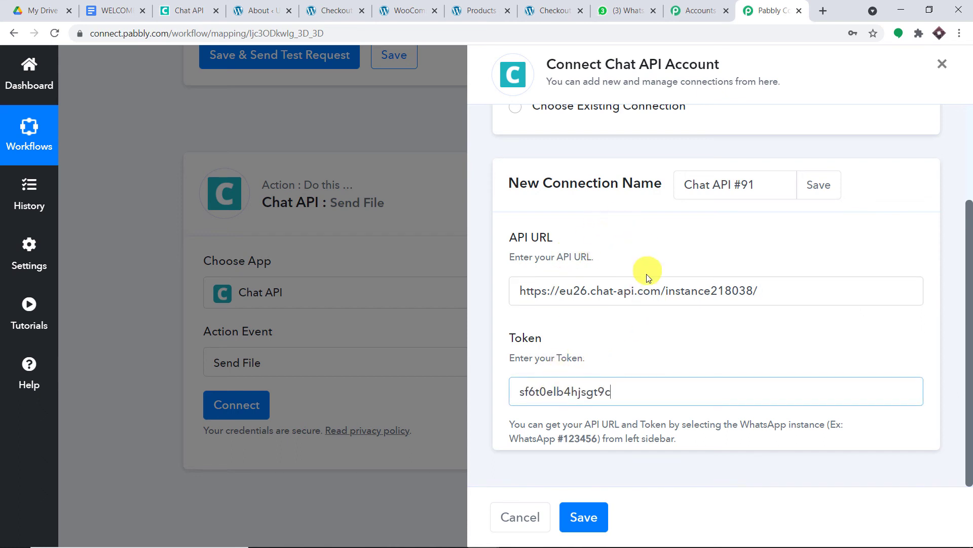
pyautogui.click(583, 516)
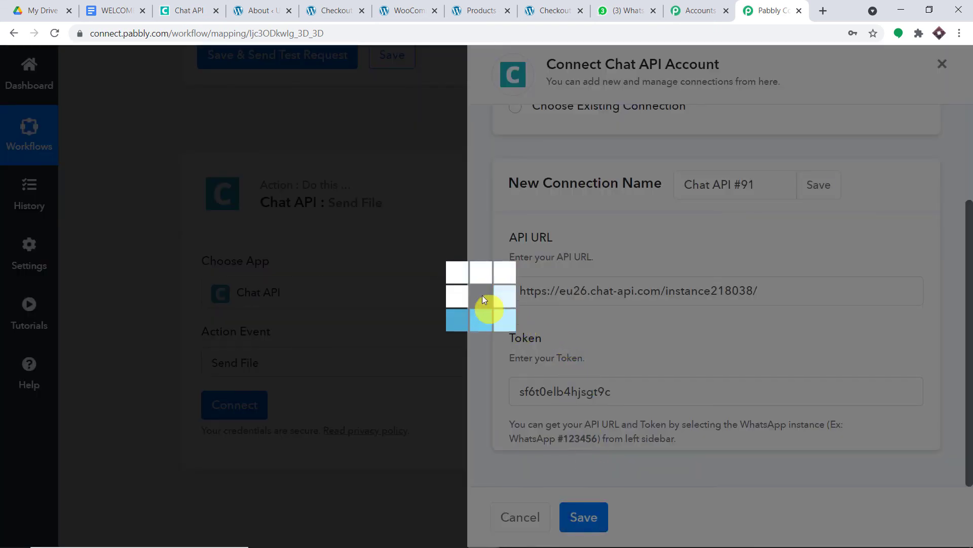
# - Scroll through the empty Send File fields: Contact/Group, Phone Number, Body, File Name and Caption
pyautogui.scroll(-3, 485, 249)
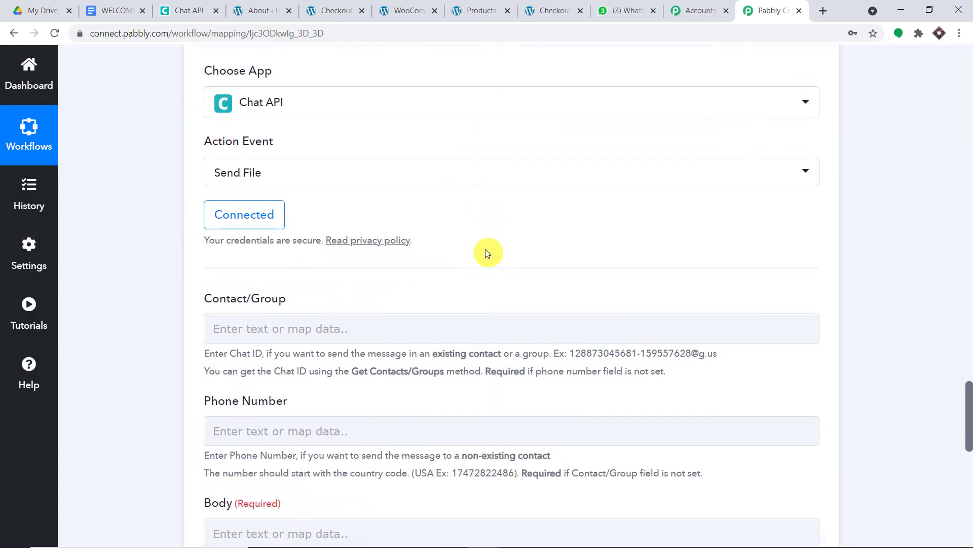
pyautogui.scroll(-1, 486, 253)
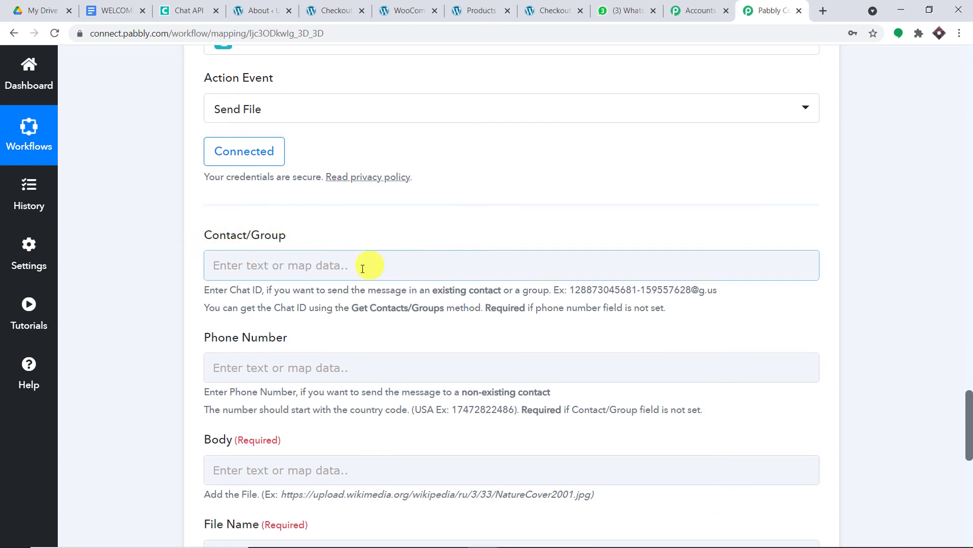
pyautogui.scroll(-5, 344, 298)
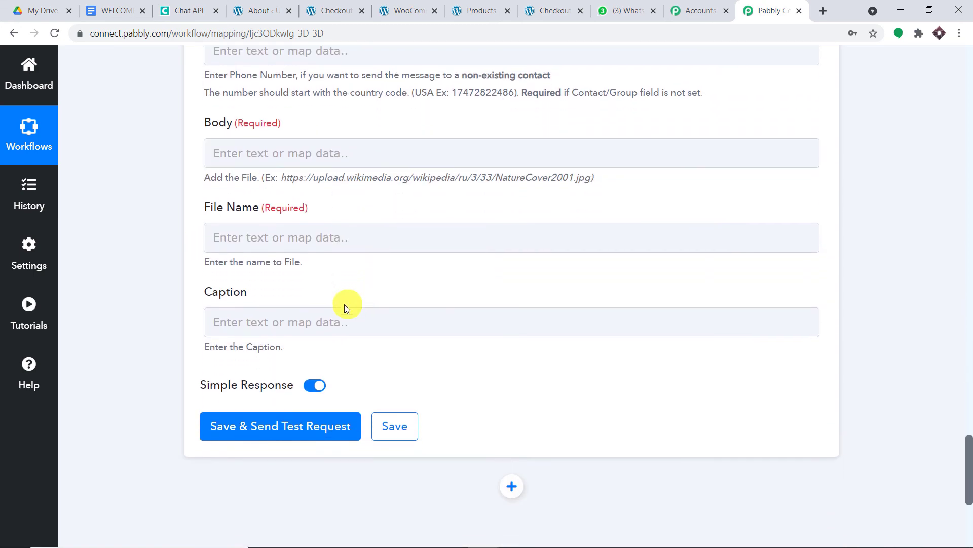
pyautogui.scroll(3, 343, 324)
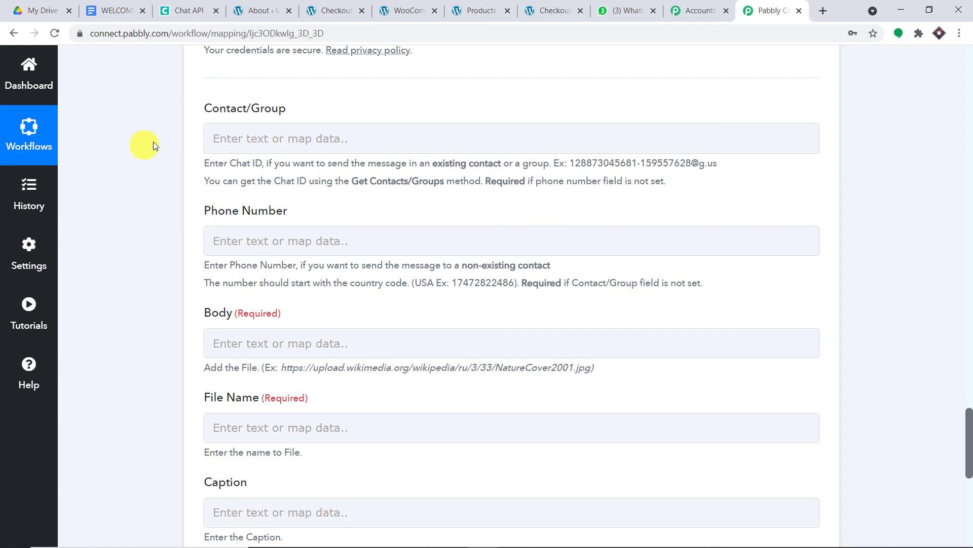
pyautogui.scroll(-1, 496, 143)
pyautogui.scroll(-3, 497, 140)
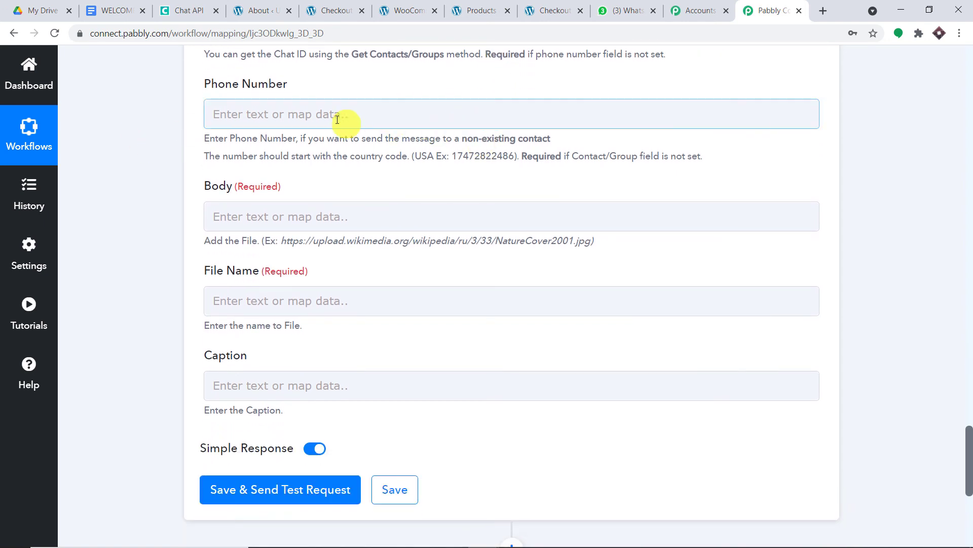
# - Map WooCommerce Billing Phone into Phone Number, prefixed with country code 91
pyautogui.click(327, 115)
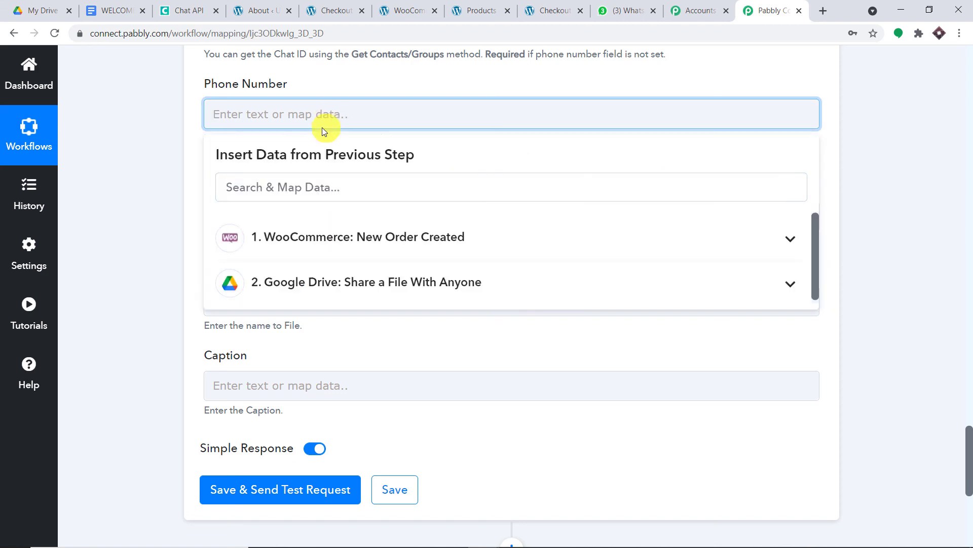
pyautogui.click(339, 237)
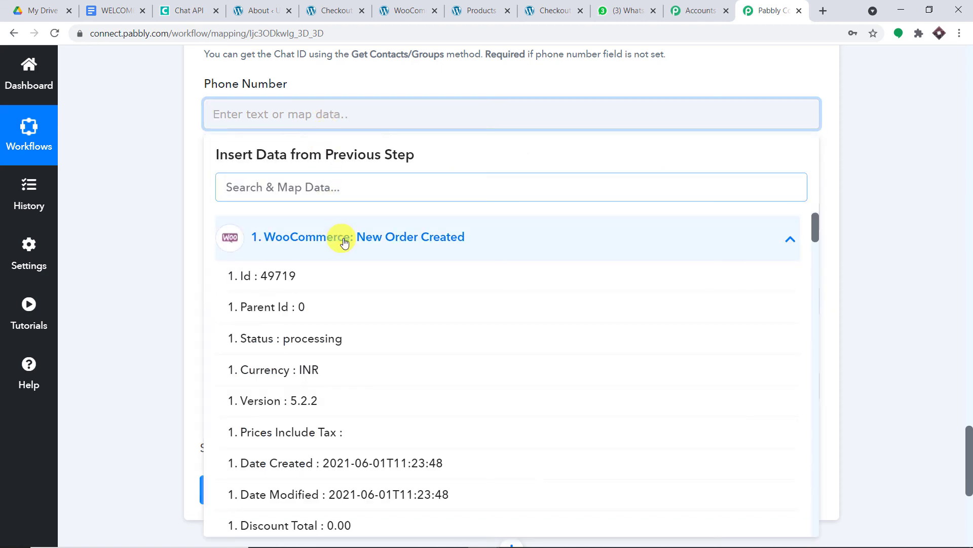
pyautogui.scroll(-3, 436, 256)
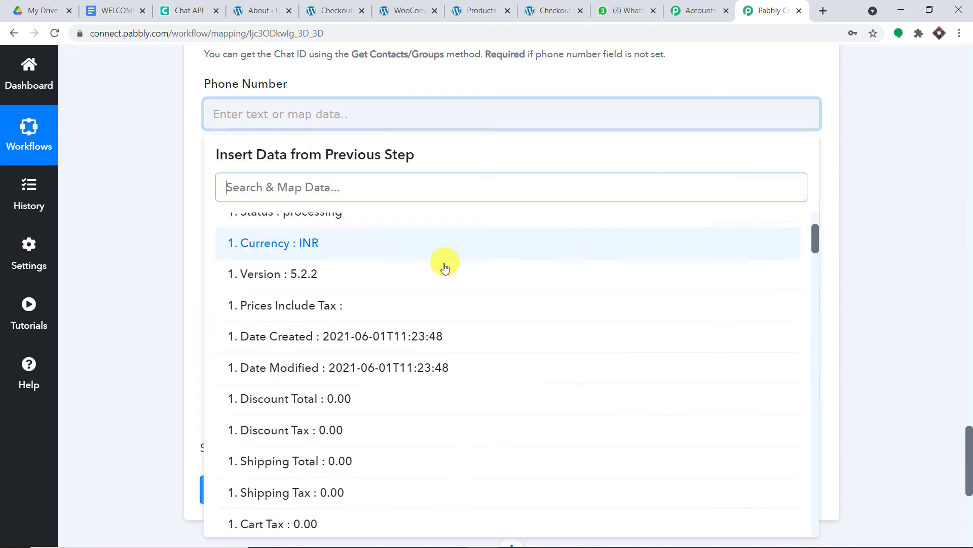
pyautogui.scroll(-10, 445, 267)
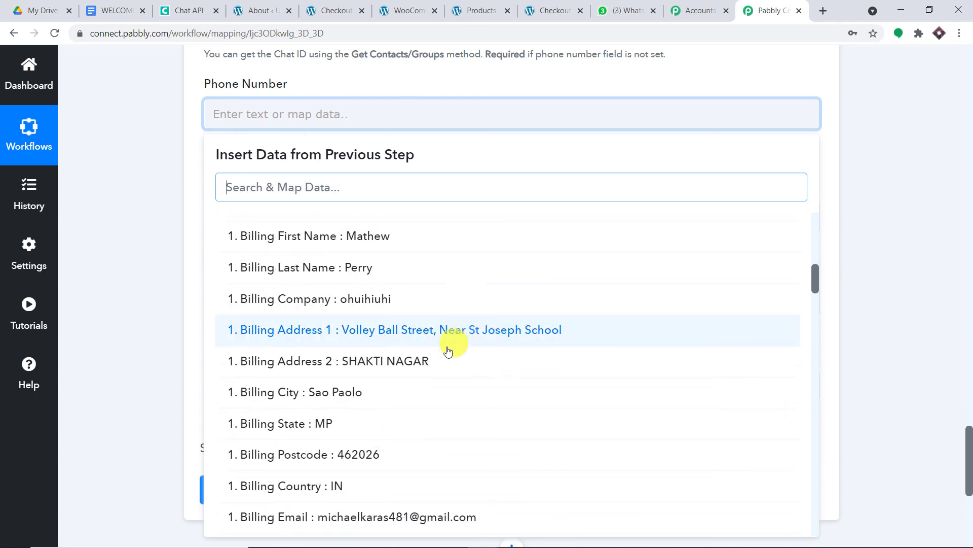
pyautogui.scroll(-4, 449, 355)
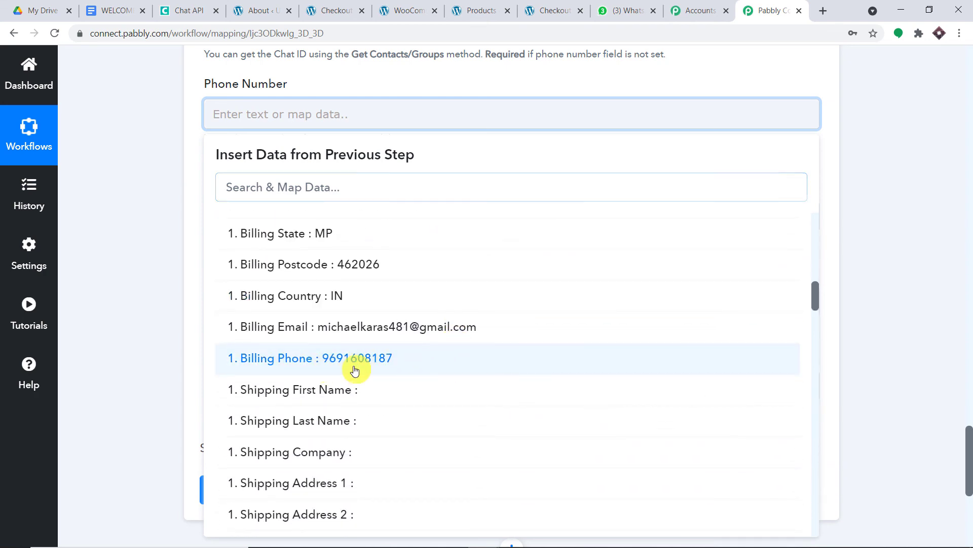
pyautogui.click(355, 370)
pyautogui.click(150, 135)
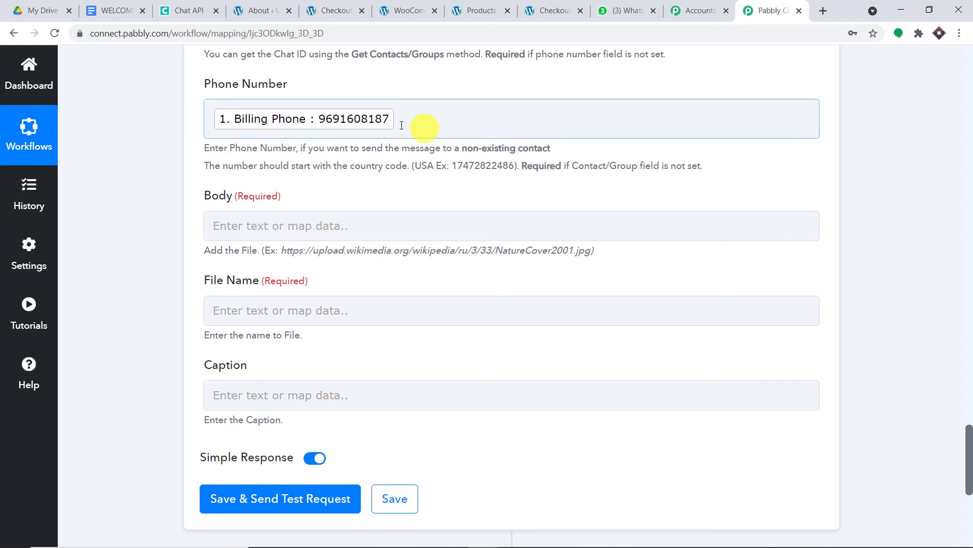
pyautogui.click(214, 124)
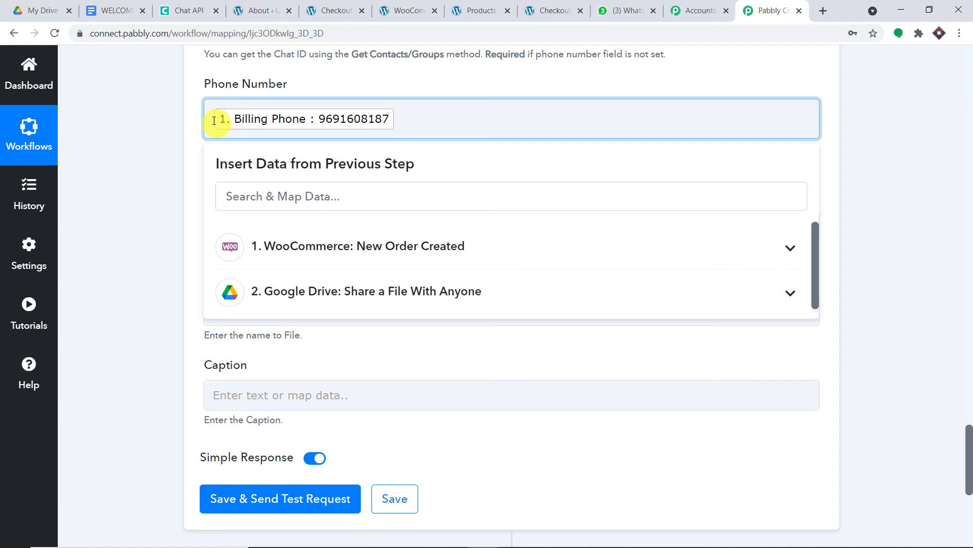
pyautogui.write('91')
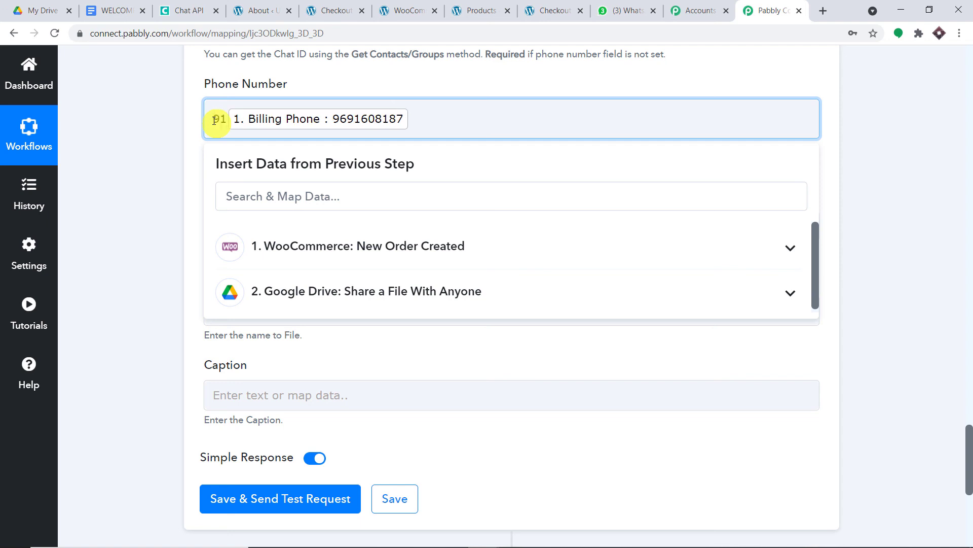
pyautogui.click(167, 104)
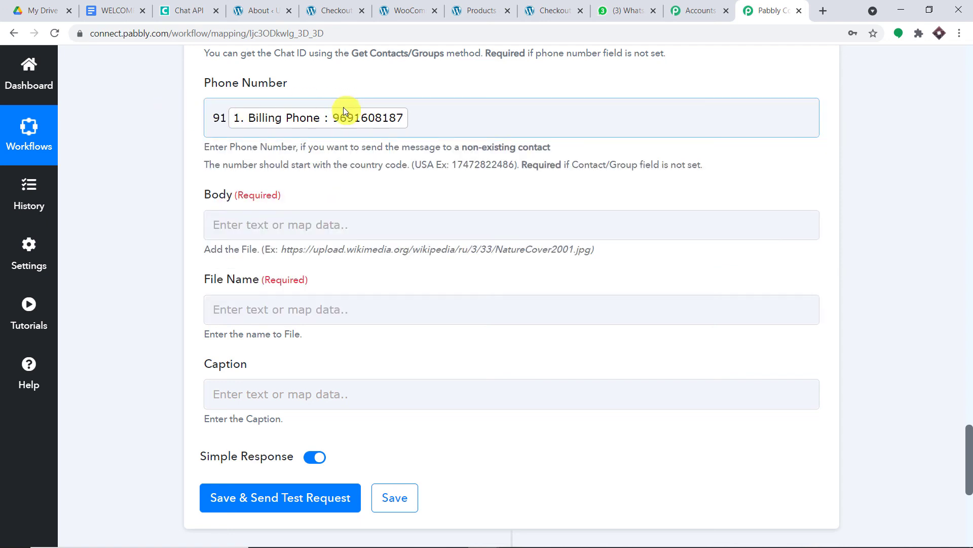
pyautogui.scroll(-1, 325, 109)
pyautogui.scroll(-1, 509, 86)
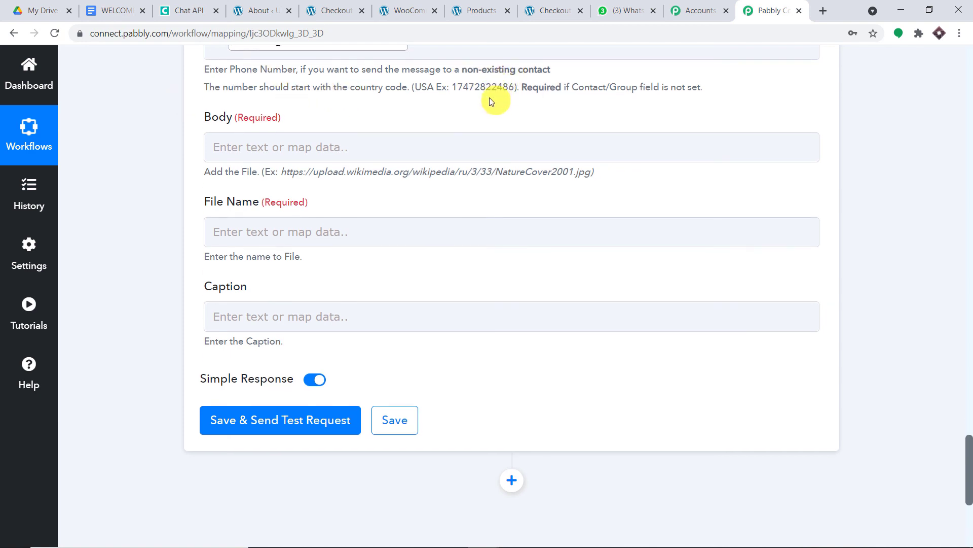
# - Map the Google Drive step's docx export link (wordprocessingml.document) into the Body field
pyautogui.click(325, 100)
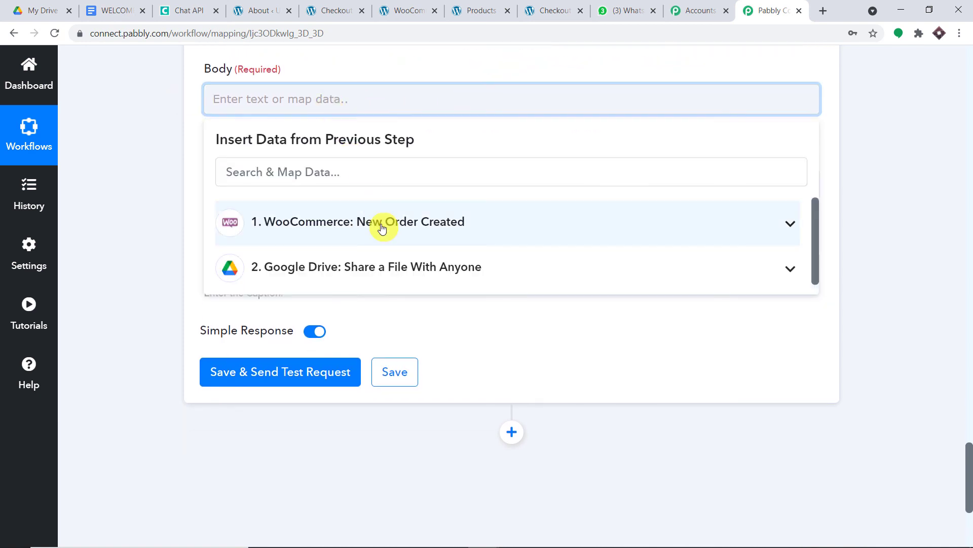
pyautogui.click(382, 272)
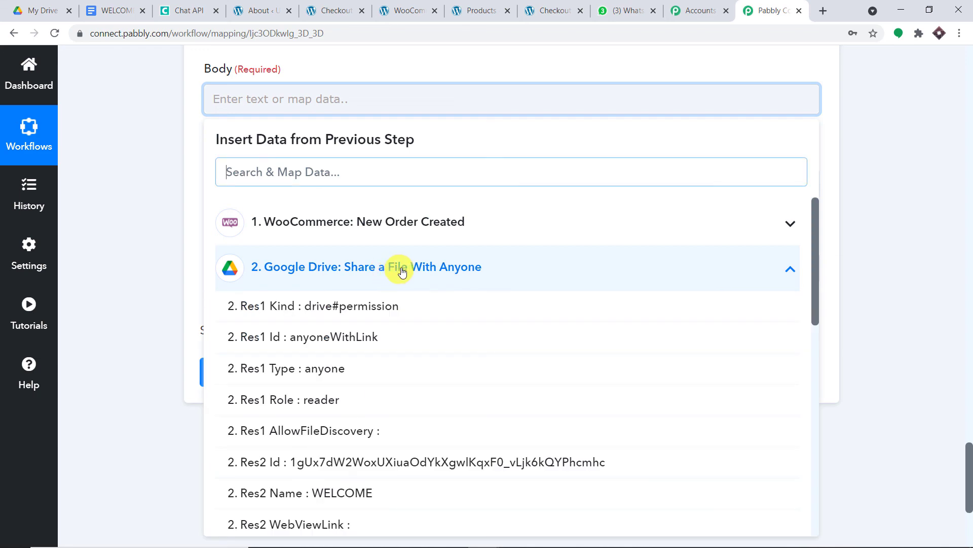
pyautogui.scroll(-10, 455, 305)
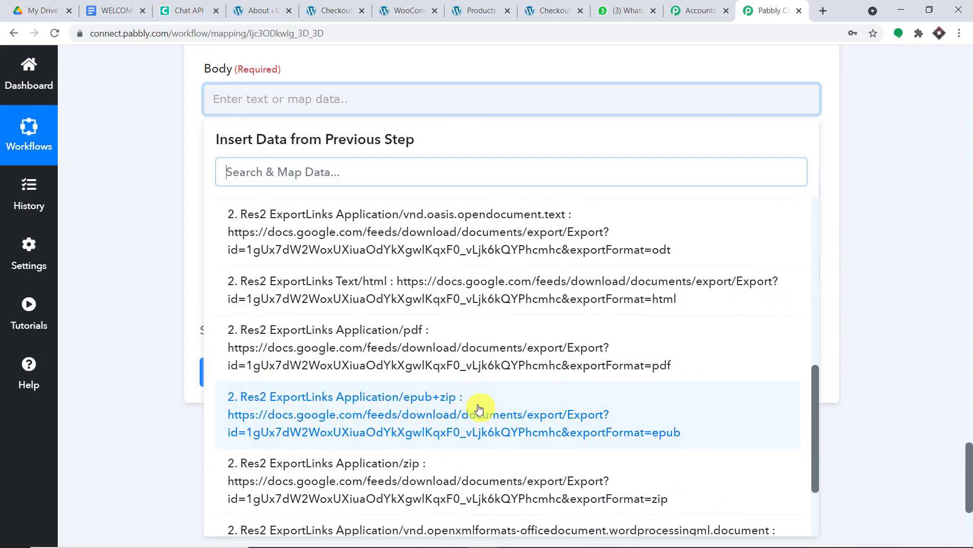
pyautogui.scroll(-1, 456, 416)
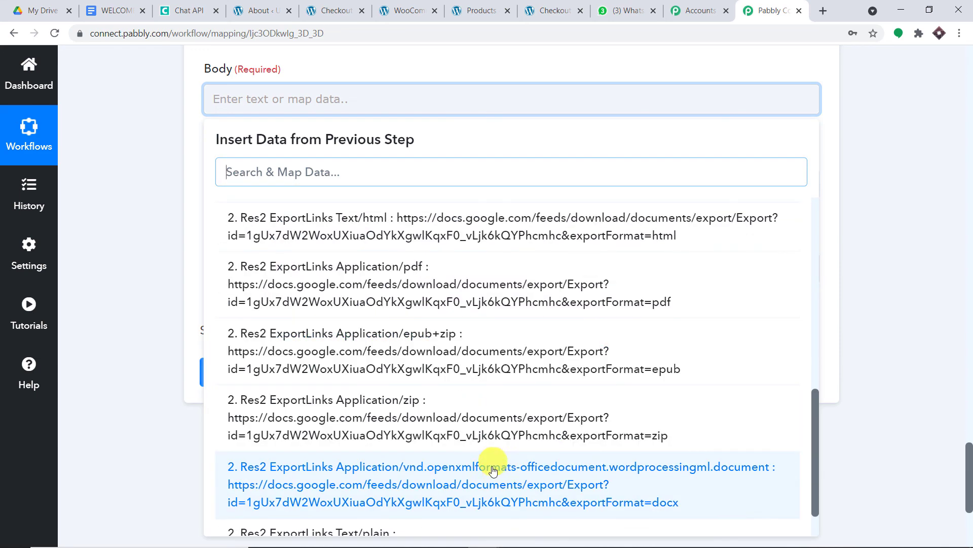
pyautogui.scroll(-1, 509, 466)
pyautogui.click(501, 446)
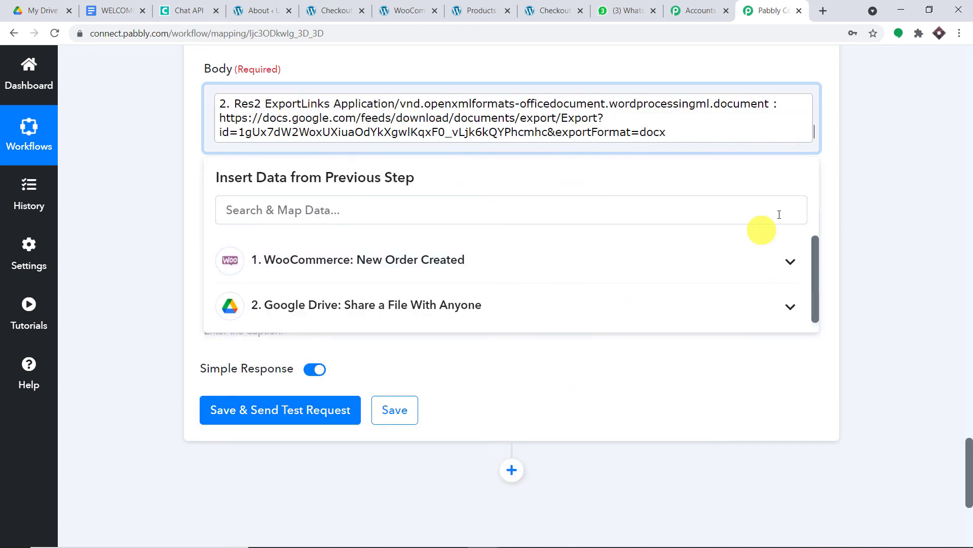
pyautogui.click(837, 168)
pyautogui.scroll(-1, 435, 163)
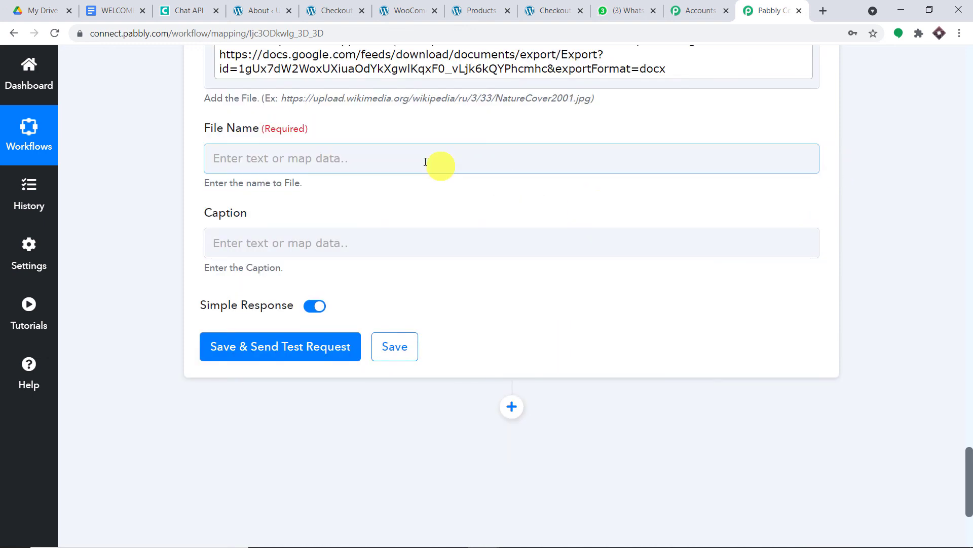
# - Map the Google Drive Res2 Name value WELCOME into the File Name field
pyautogui.click(378, 155)
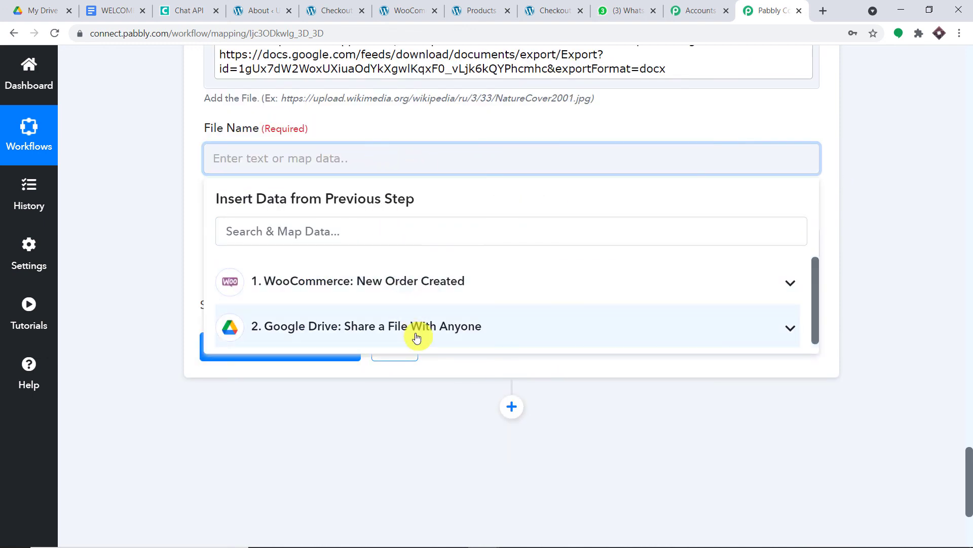
pyautogui.click(415, 329)
pyautogui.scroll(-3, 434, 376)
pyautogui.scroll(-1, 436, 381)
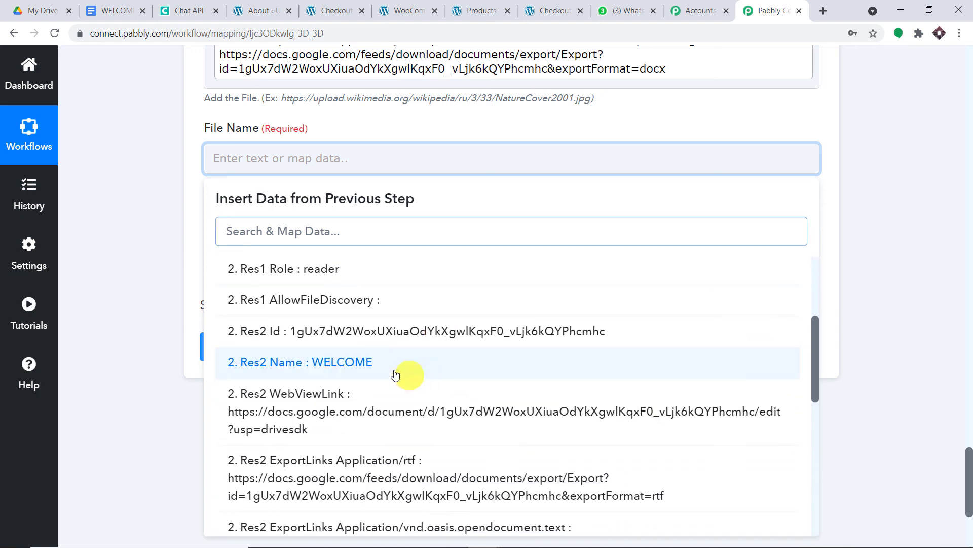
pyautogui.click(374, 366)
pyautogui.click(814, 115)
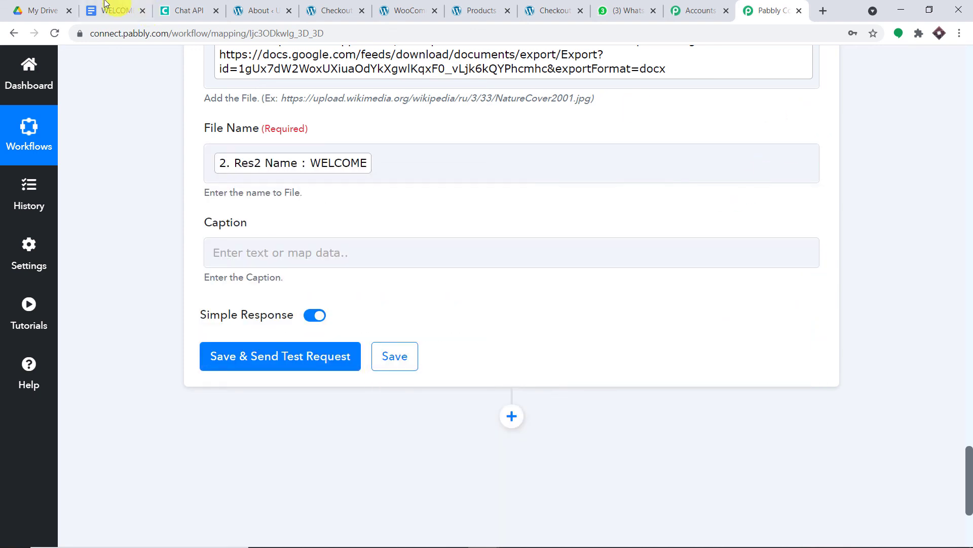
pyautogui.click(225, 171)
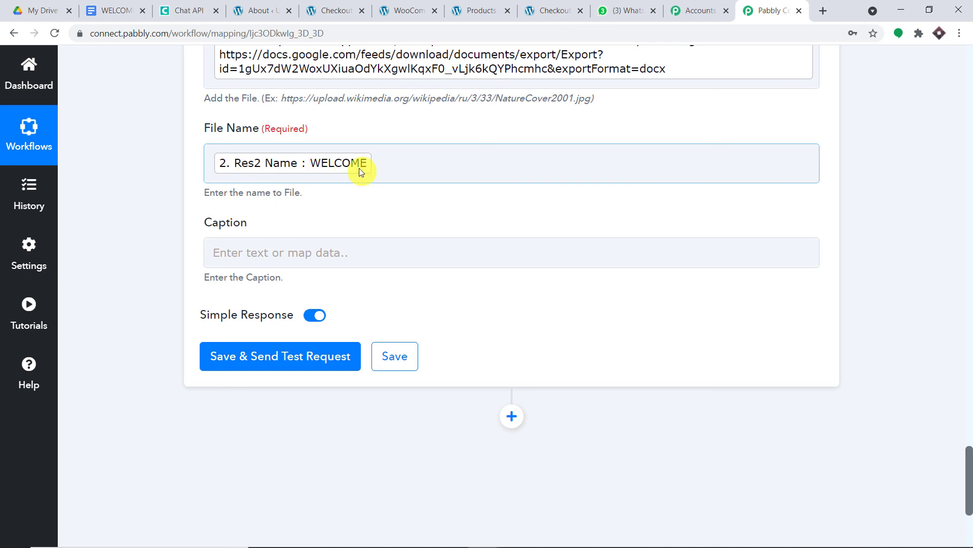
# - Test the Send File step, getting Sent 1 with queue number 159, then collapse it
pyautogui.click(307, 364)
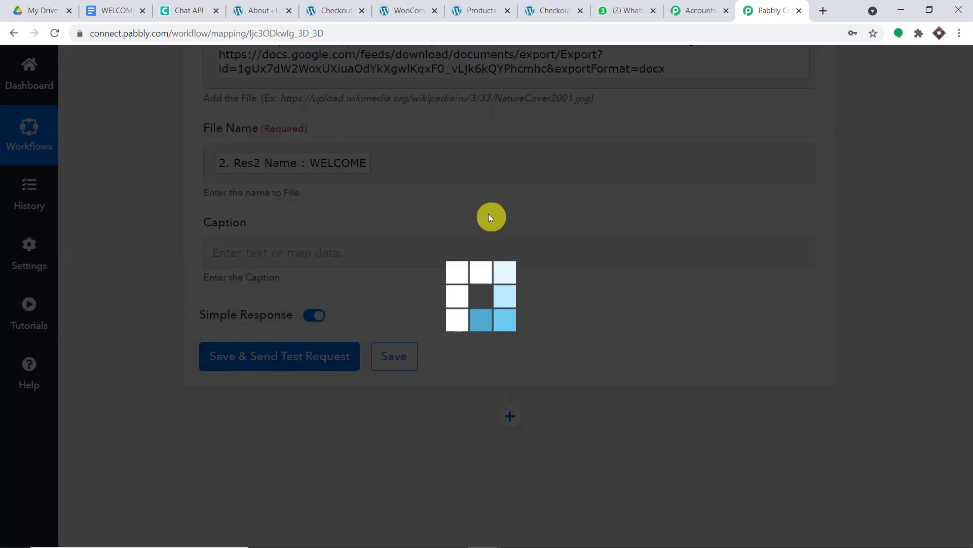
pyautogui.scroll(-3, 491, 232)
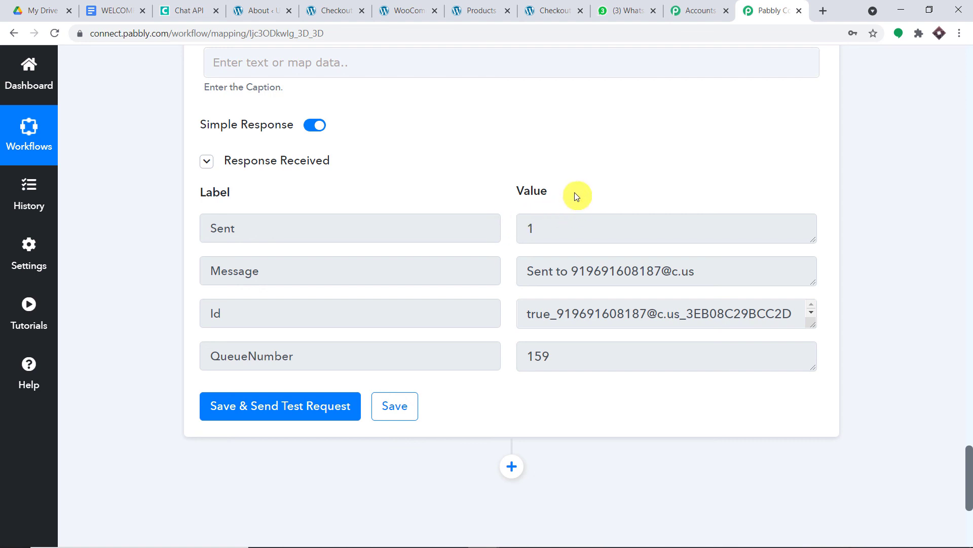
pyautogui.scroll(1, 577, 196)
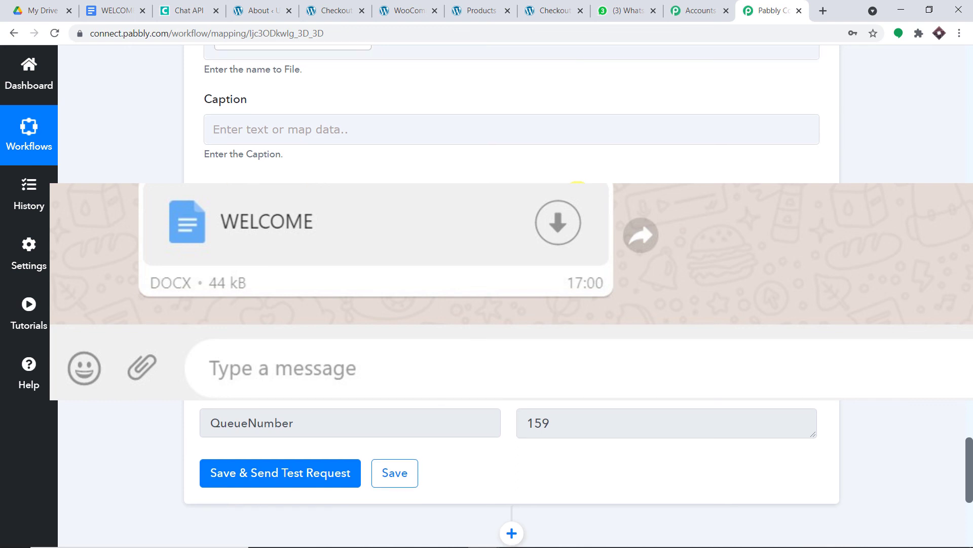
pyautogui.scroll(1, 577, 196)
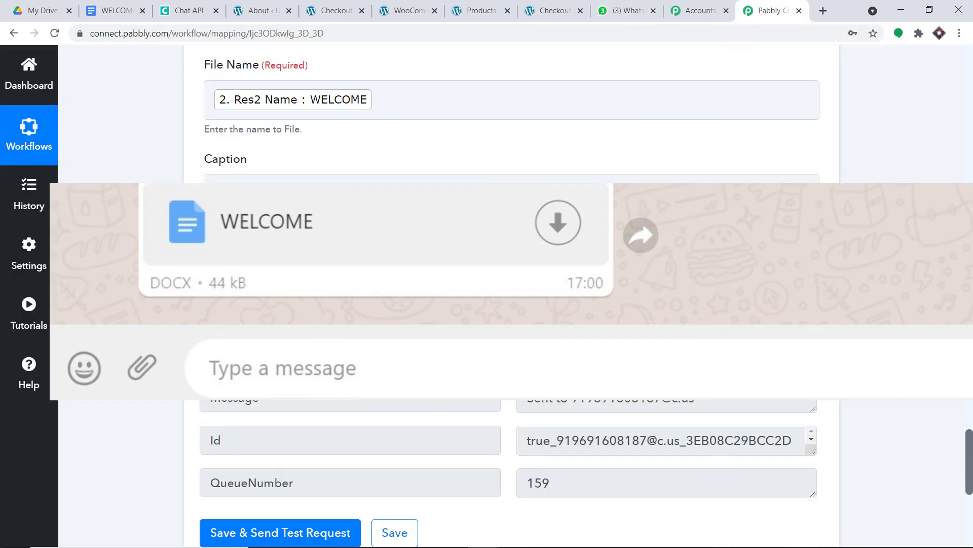
pyautogui.scroll(7, 512, 294)
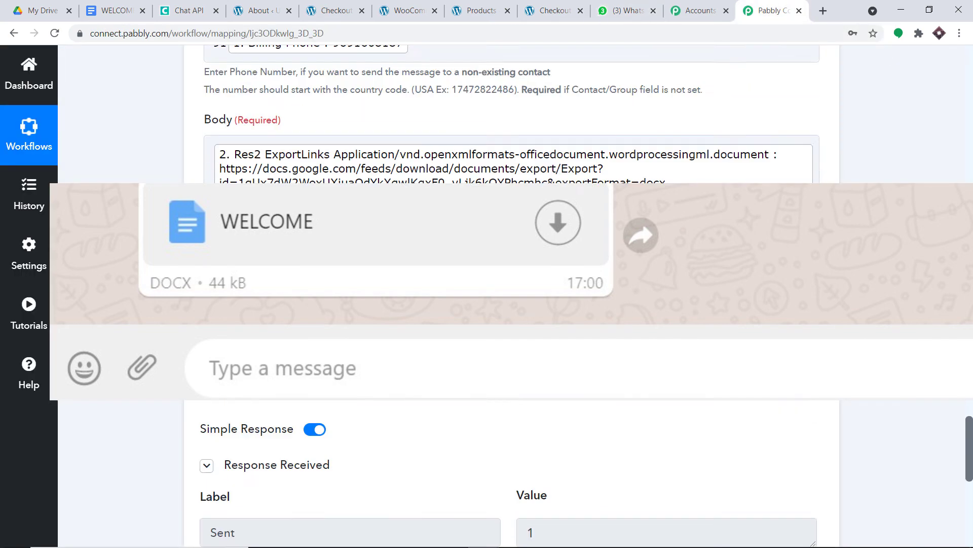
pyautogui.moveTo(970, 391); pyautogui.dragTo(971, 355)
pyautogui.click(443, 137)
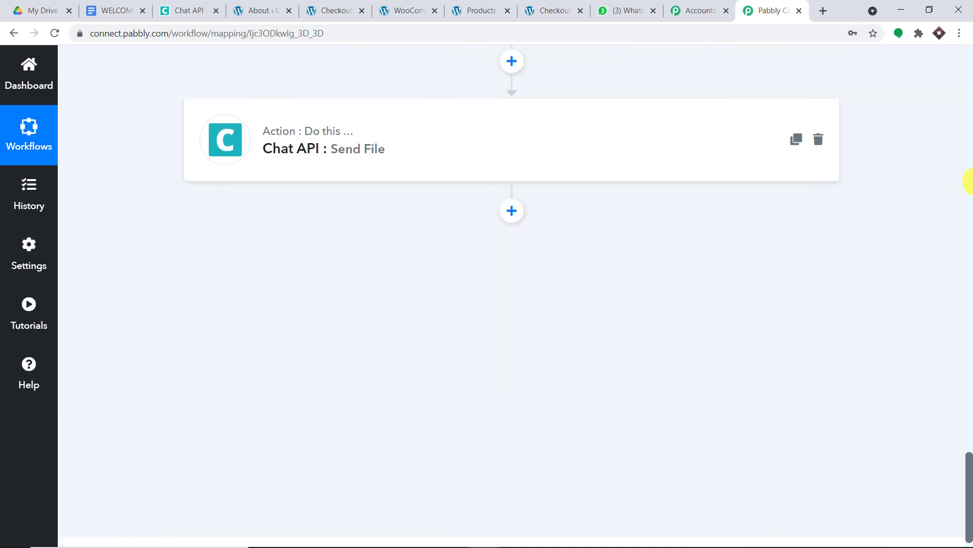
# - Collapse the Google Drive and WooCommerce steps and review the three-step workflow
pyautogui.scroll(10, 965, 193)
pyautogui.scroll(4, 968, 218)
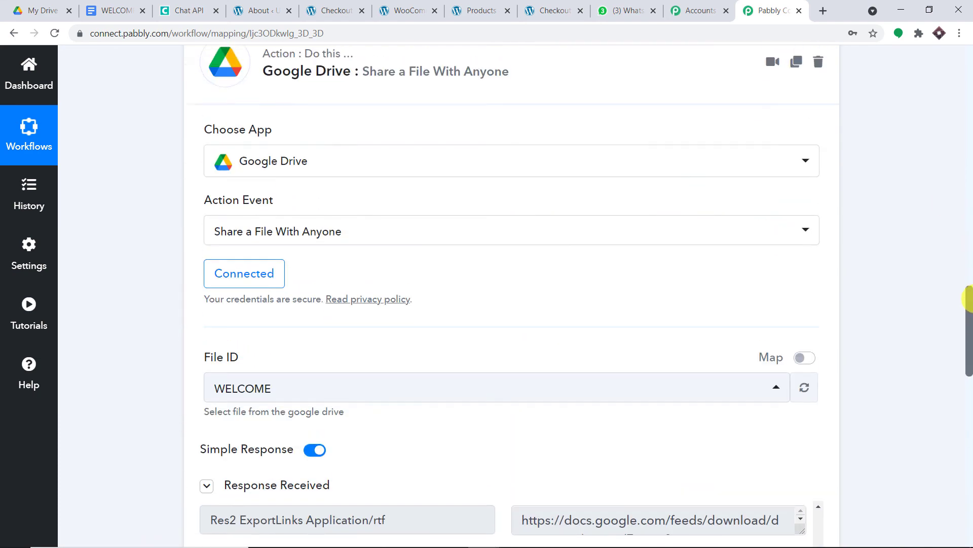
pyautogui.click(510, 123)
pyautogui.scroll(15, 970, 185)
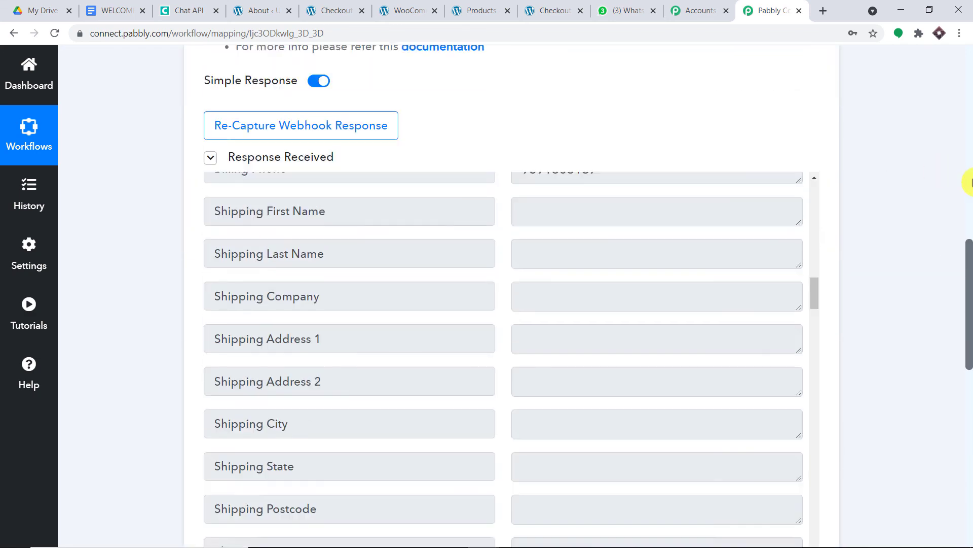
pyautogui.click(446, 167)
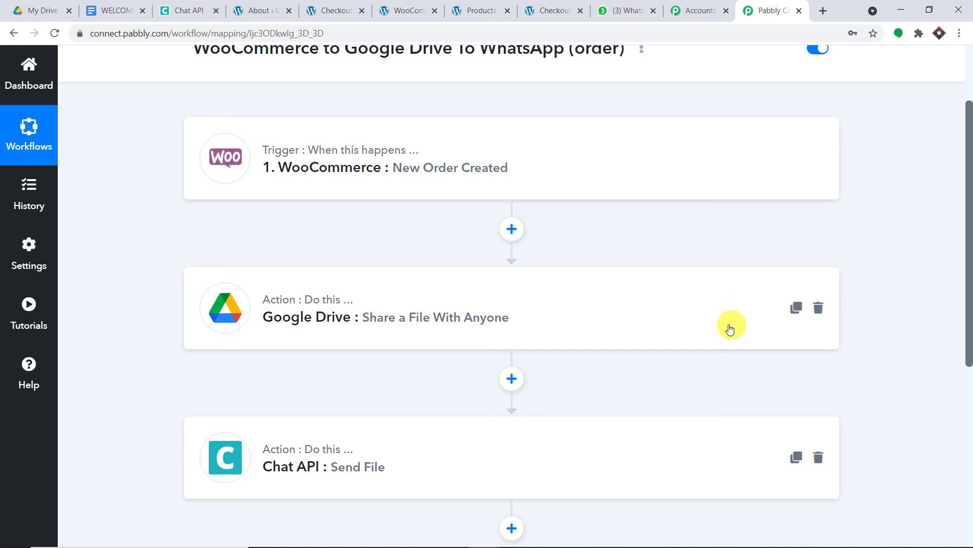
pyautogui.scroll(-3, 726, 352)
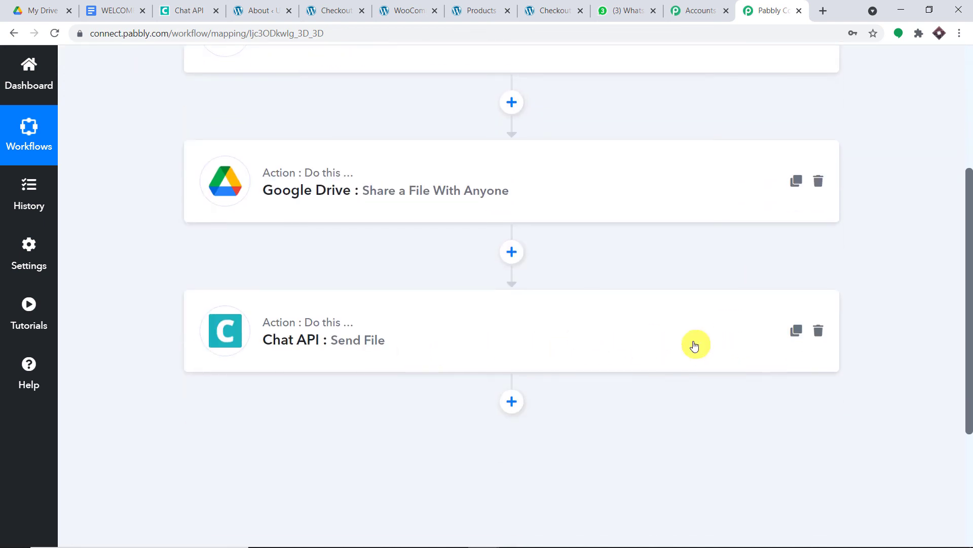
pyautogui.scroll(3, 680, 345)
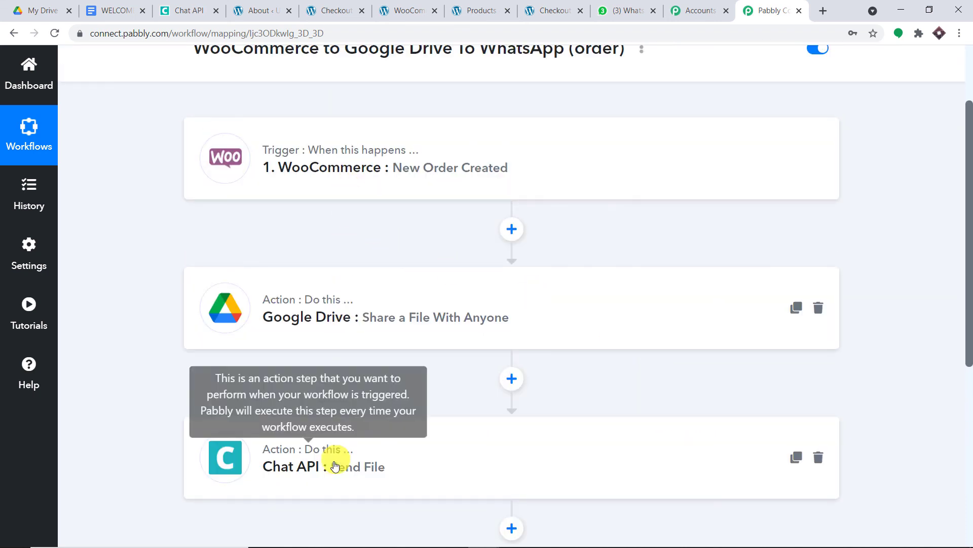